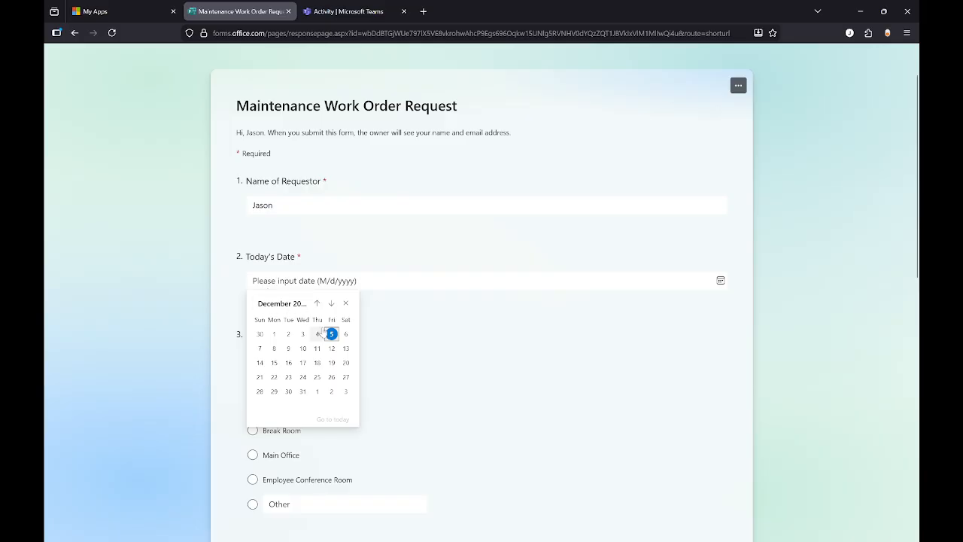
Set today's date to 12/5/2025 in the Maintenance Work Order Request form
click(331, 333)
scroll(333, 356, down, 1)
scroll(334, 356, down, 2)
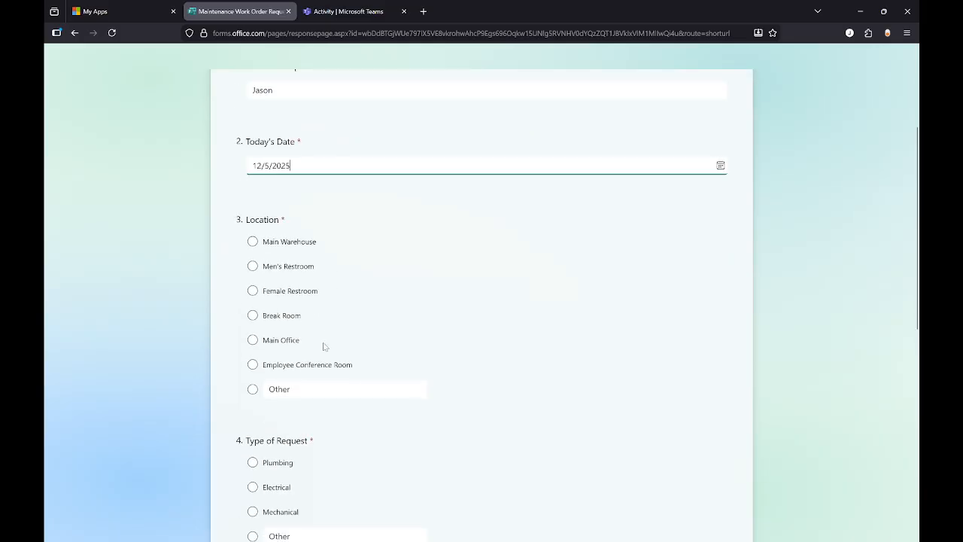
Choose Men's Restroom as the location and Plumbing as the type of request
click(253, 267)
scroll(390, 318, down, 3)
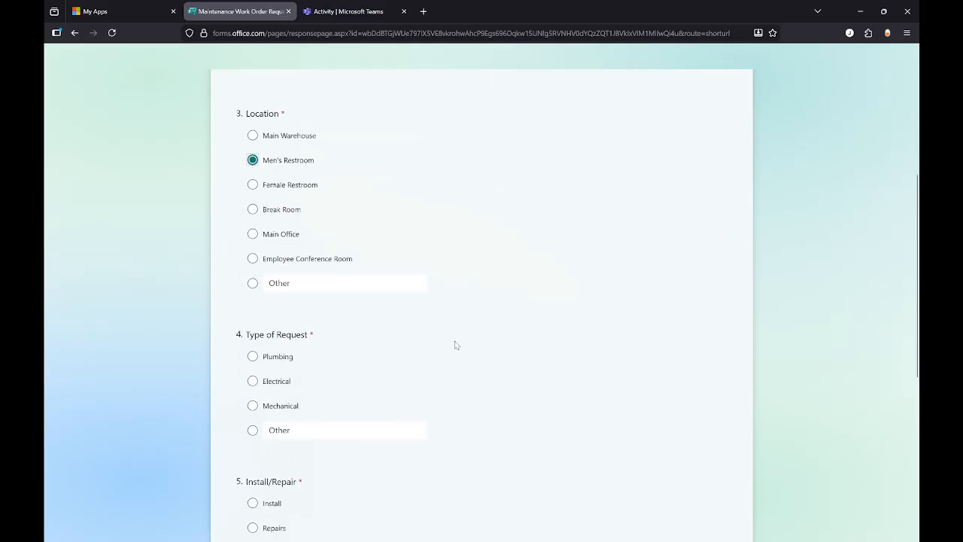
click(253, 347)
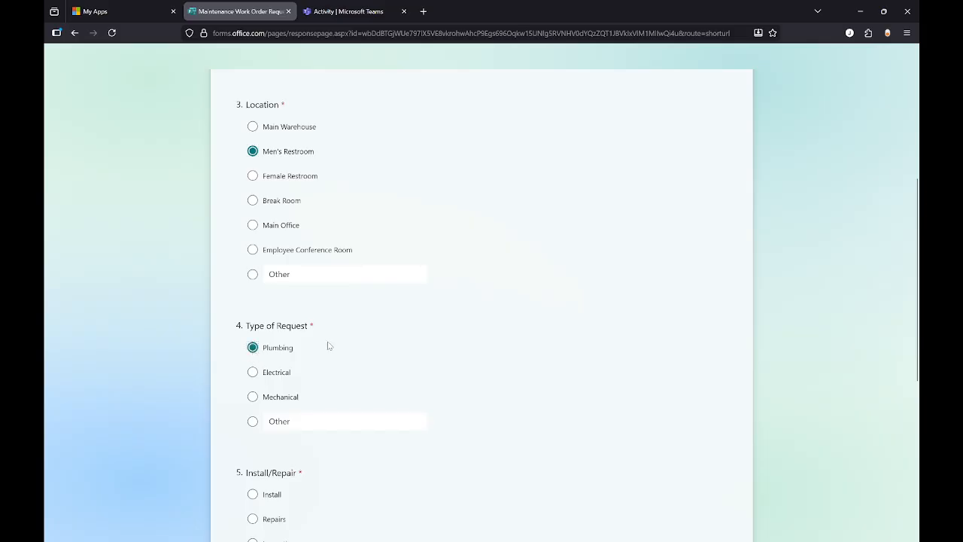
scroll(328, 346, down, 5)
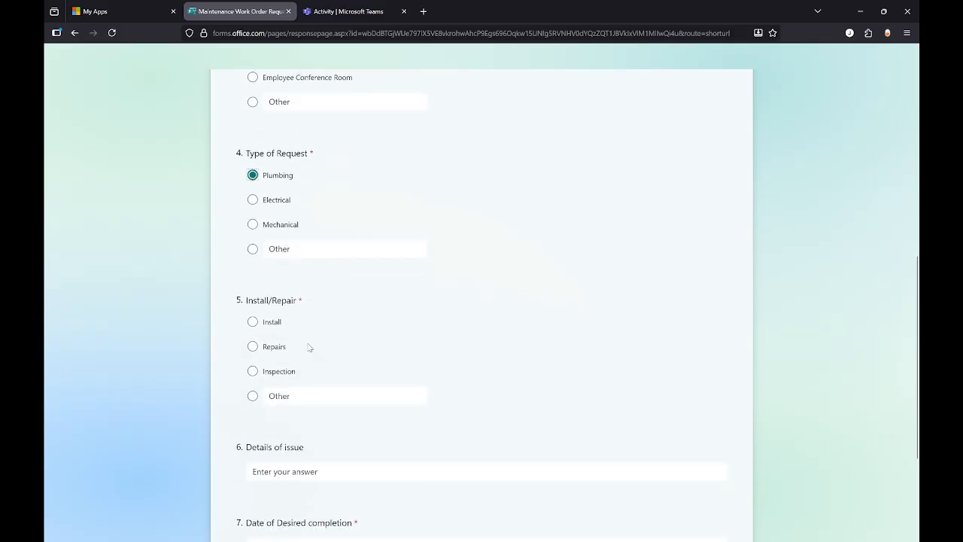
Choose Repairs for the install/repair question and enter "The sink in the bathroom is leaking" as the details of the issue
click(255, 347)
scroll(323, 348, down, 3)
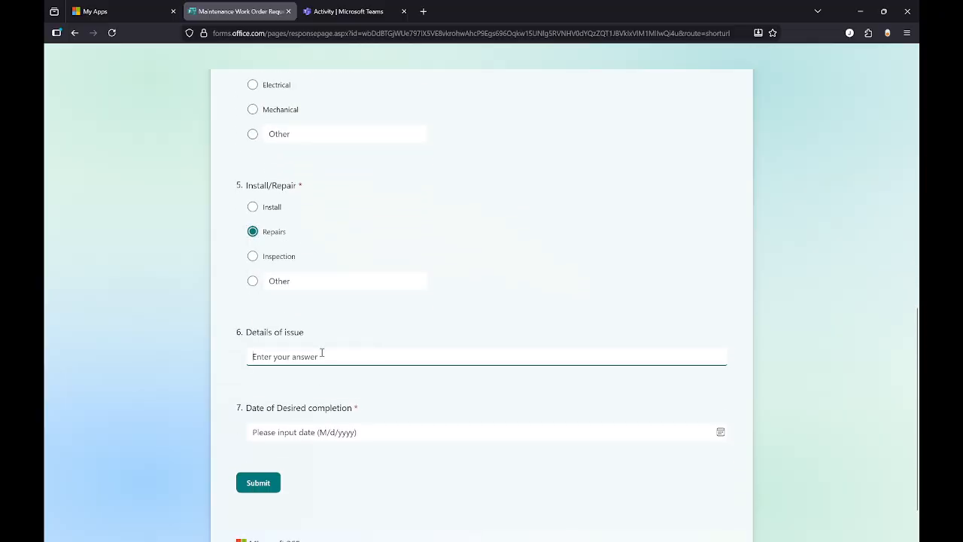
click(321, 352)
text(The)
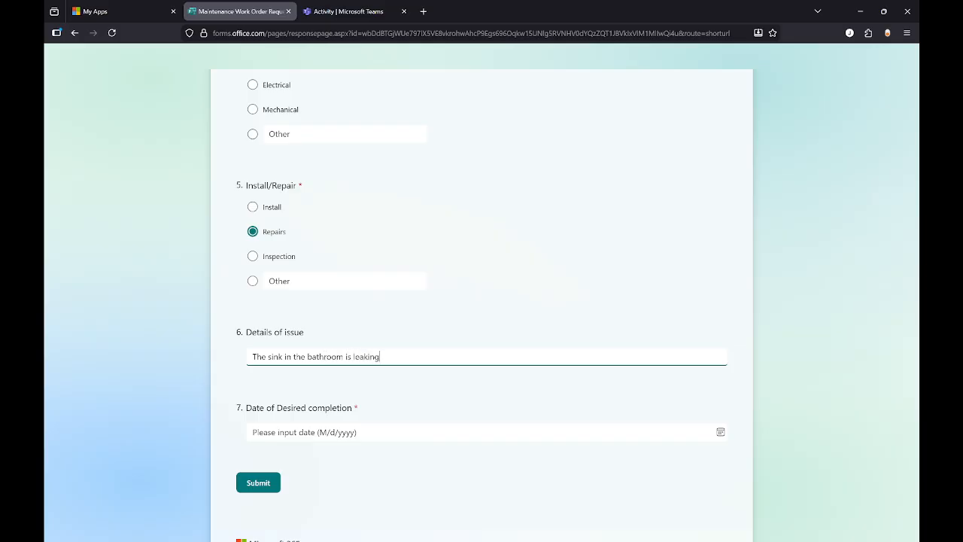
Set the desired completion date to 12/5/2025 and submit the work order request
click(312, 434)
click(332, 332)
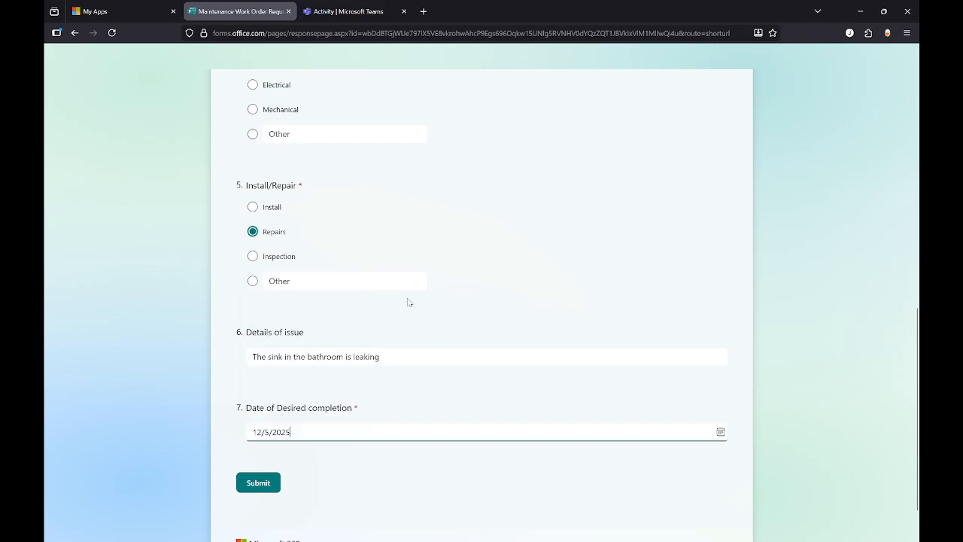
click(415, 318)
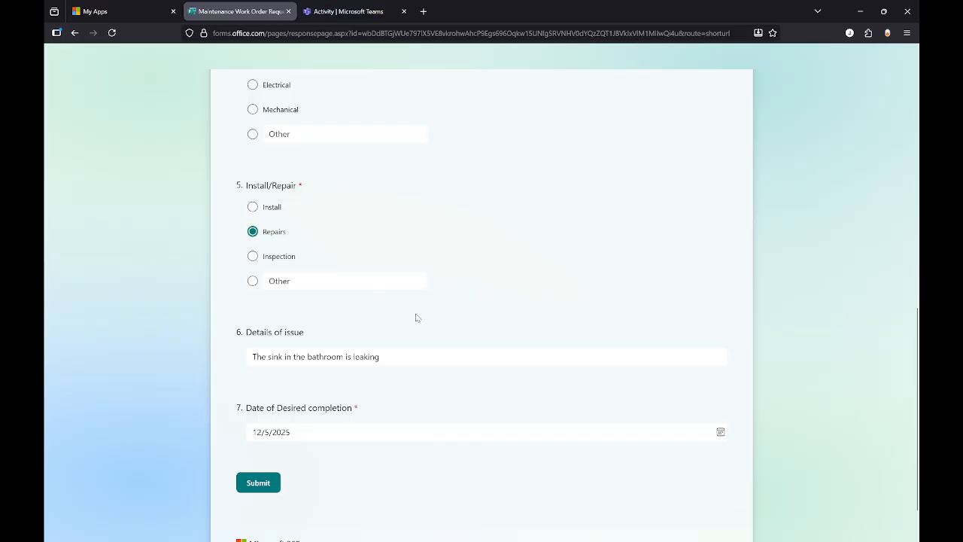
click(258, 482)
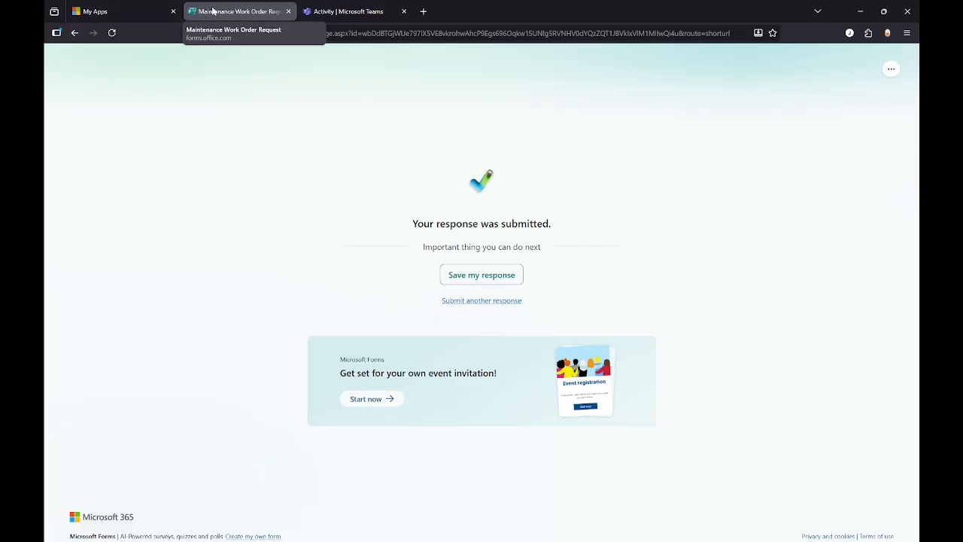
Close the submitted form and open the Black Arrow Research site in SharePoint, starting from My Apps
click(289, 11)
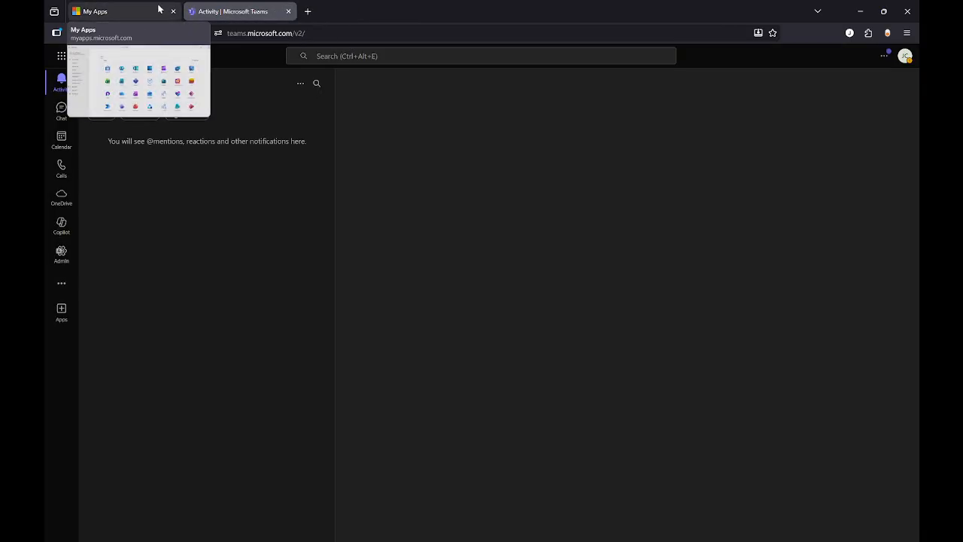
click(160, 9)
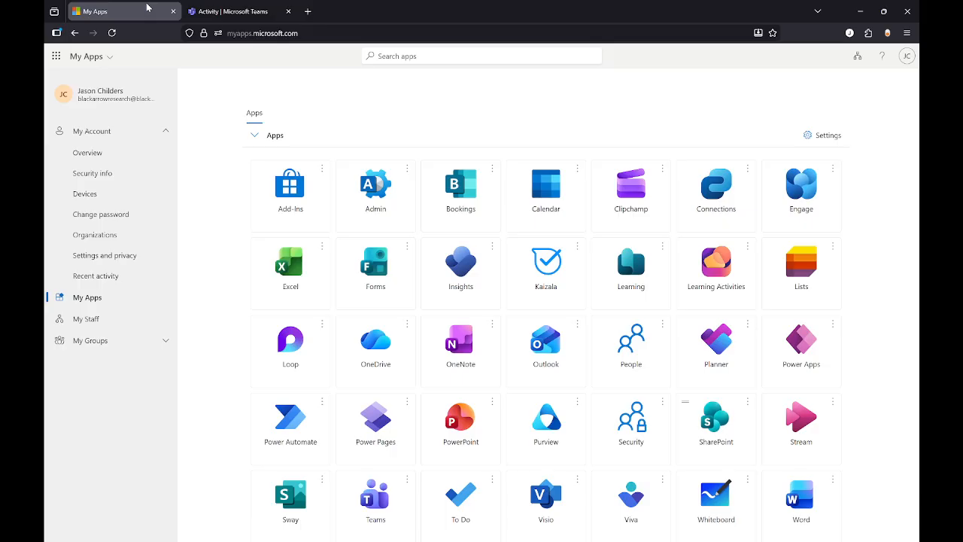
click(719, 421)
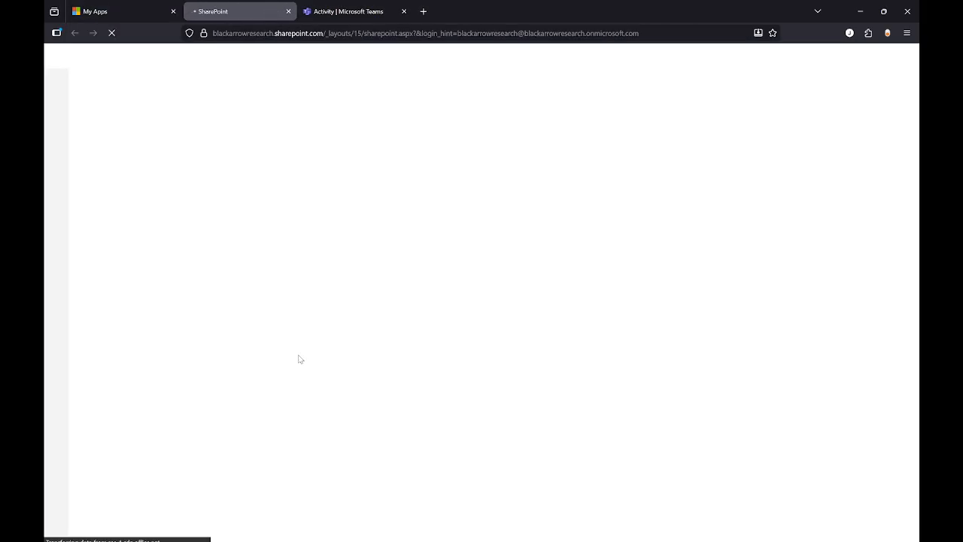
click(299, 359)
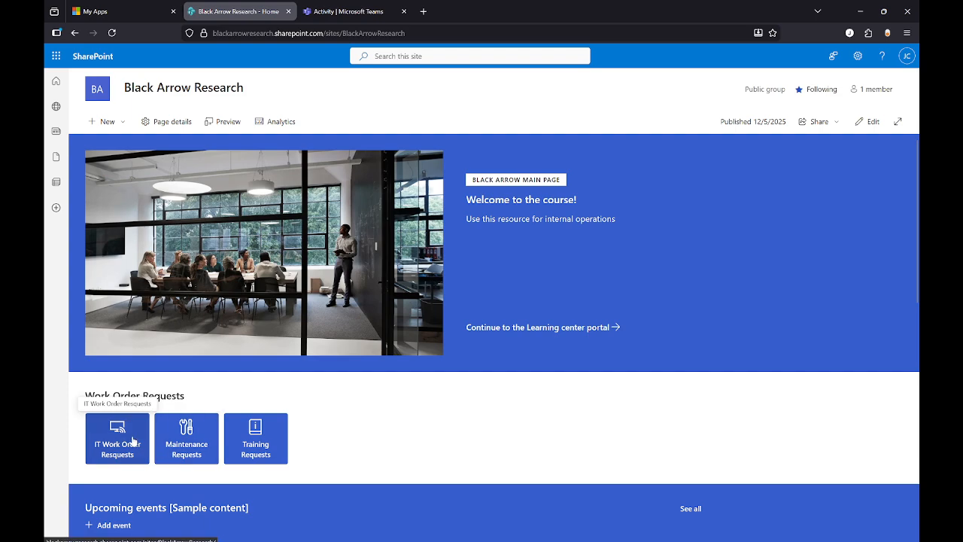
click(57, 58)
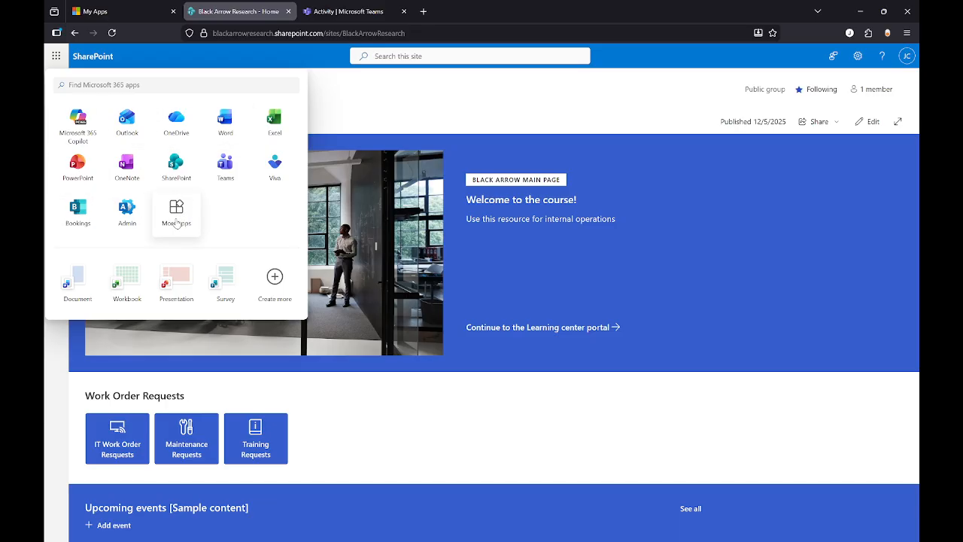
click(111, 87)
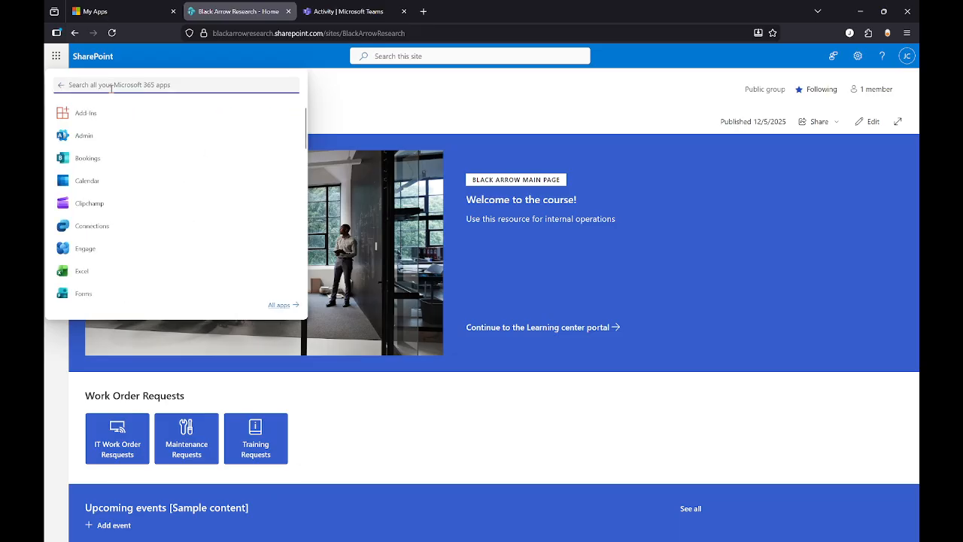
text(forms)
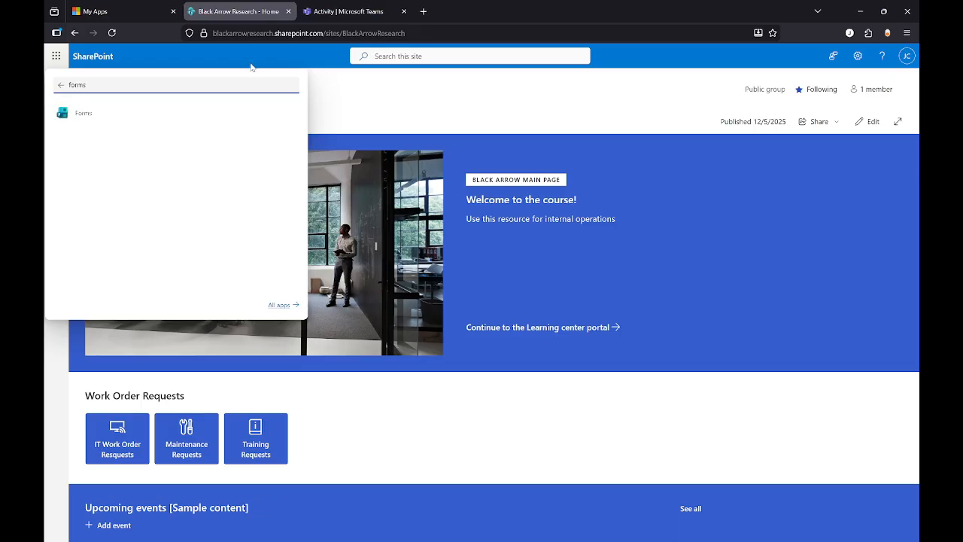
key(ctrl+a)
key(BackSpace)
click(326, 84)
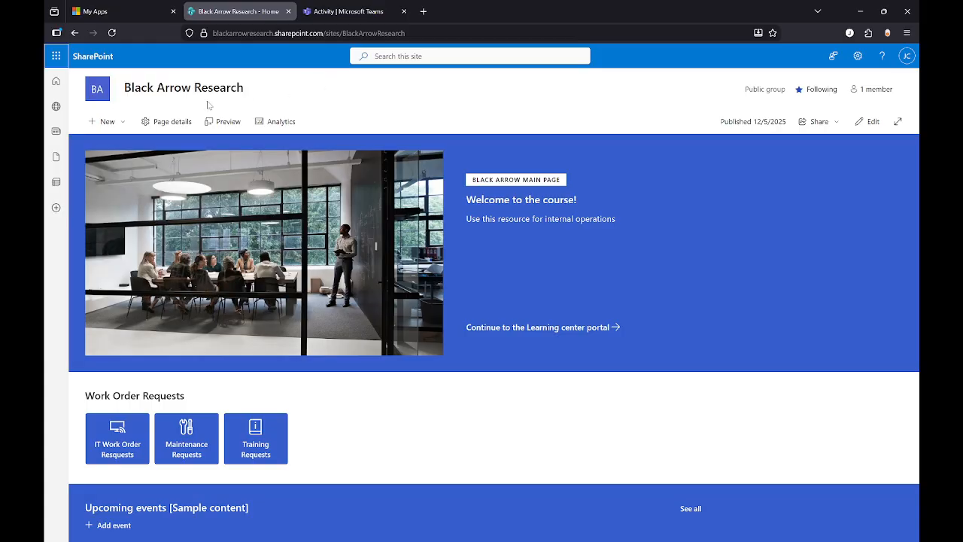
Open Microsoft Forms from the full list of Microsoft 365 apps and dismiss its What's new notice
click(55, 56)
click(176, 219)
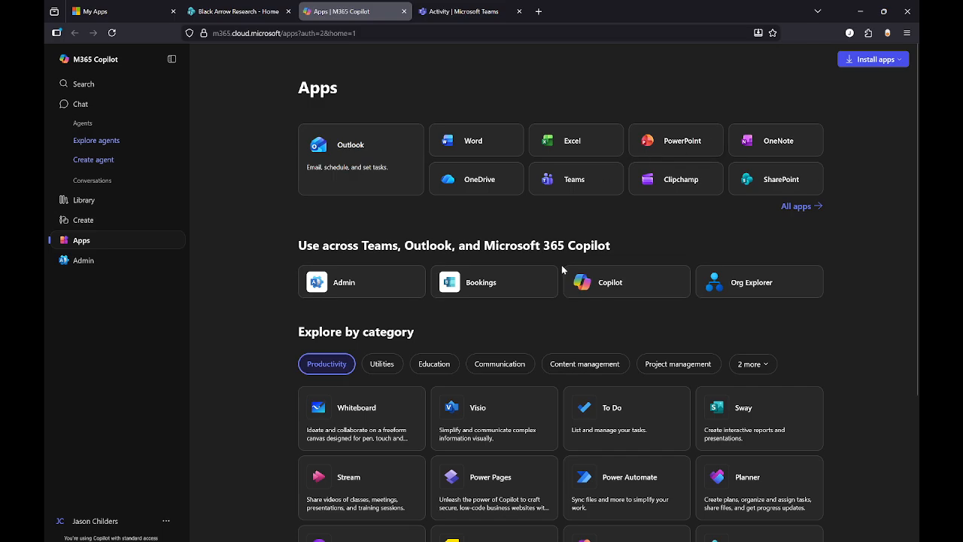
scroll(561, 264, down, 3)
scroll(562, 265, down, 1)
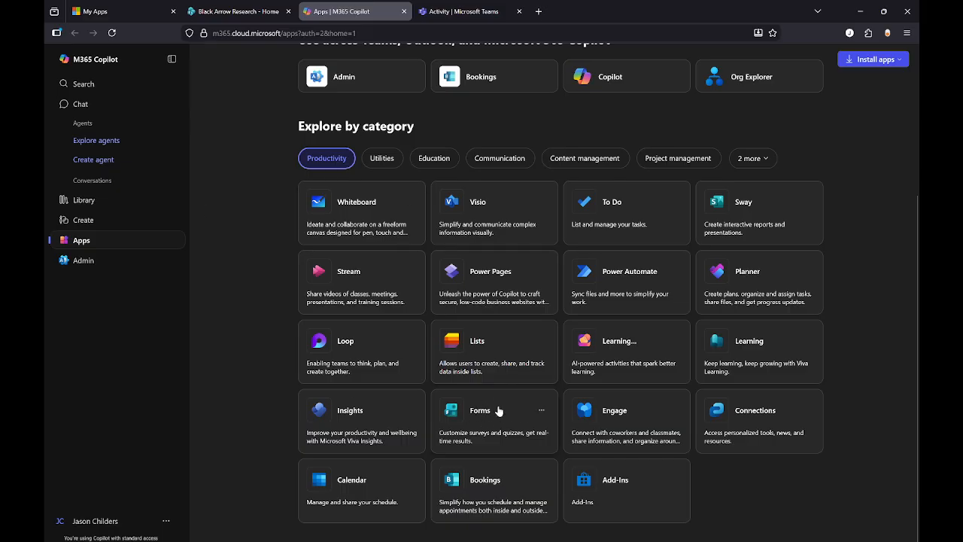
scroll(638, 413, up, 3)
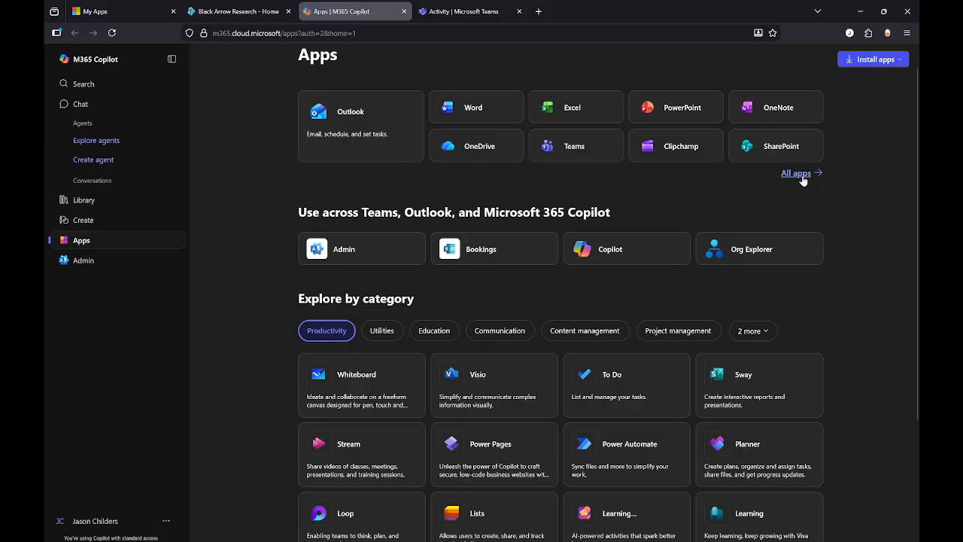
scroll(408, 376, down, 3)
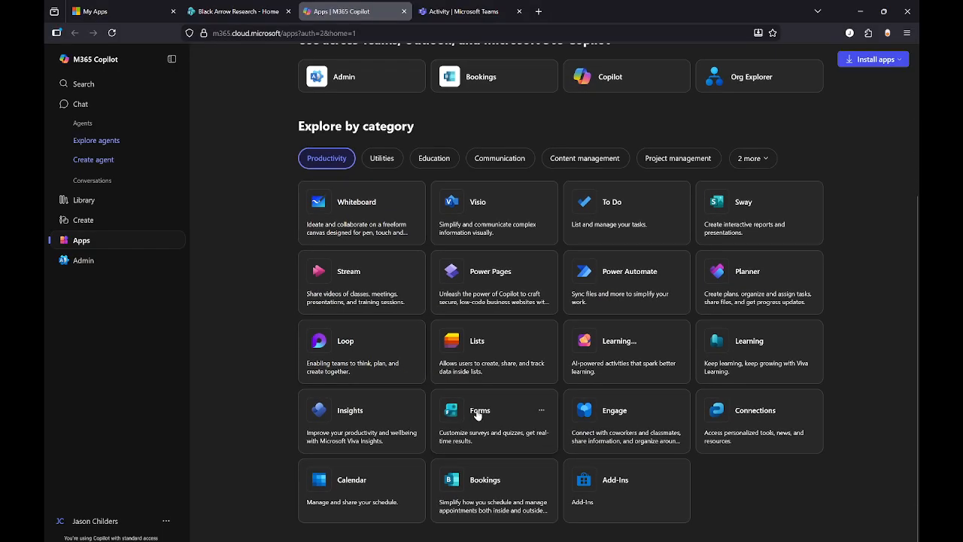
click(490, 426)
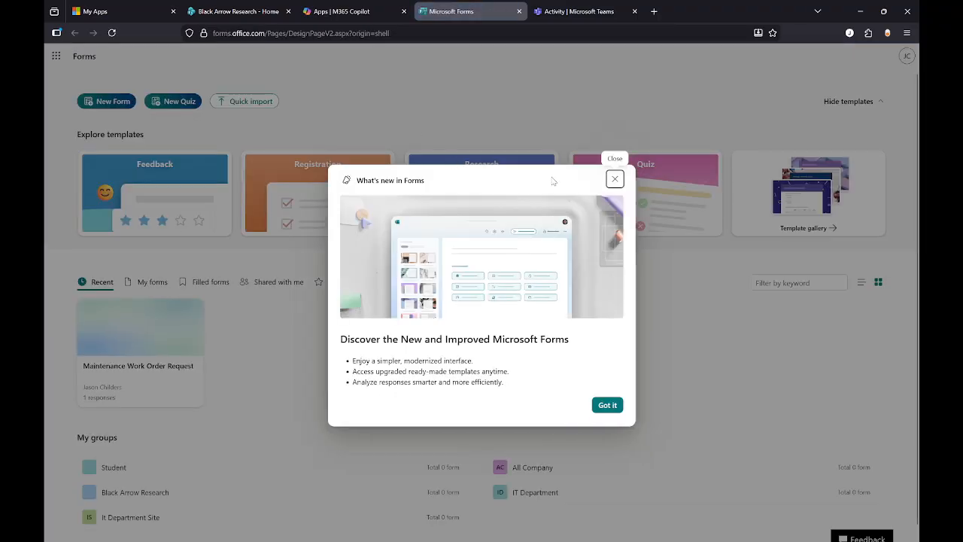
click(615, 179)
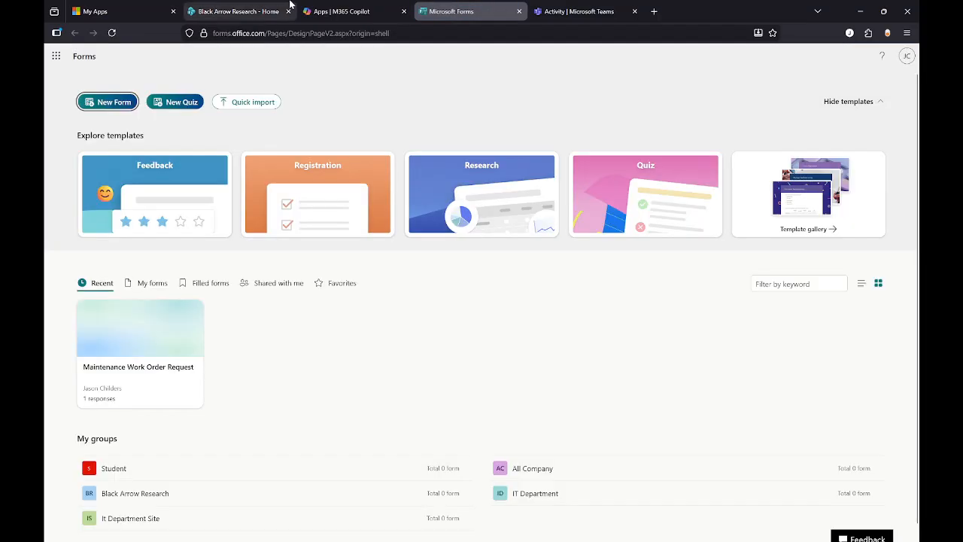
Close the Microsoft 365 Apps page and return to the Microsoft Forms home page
click(247, 9)
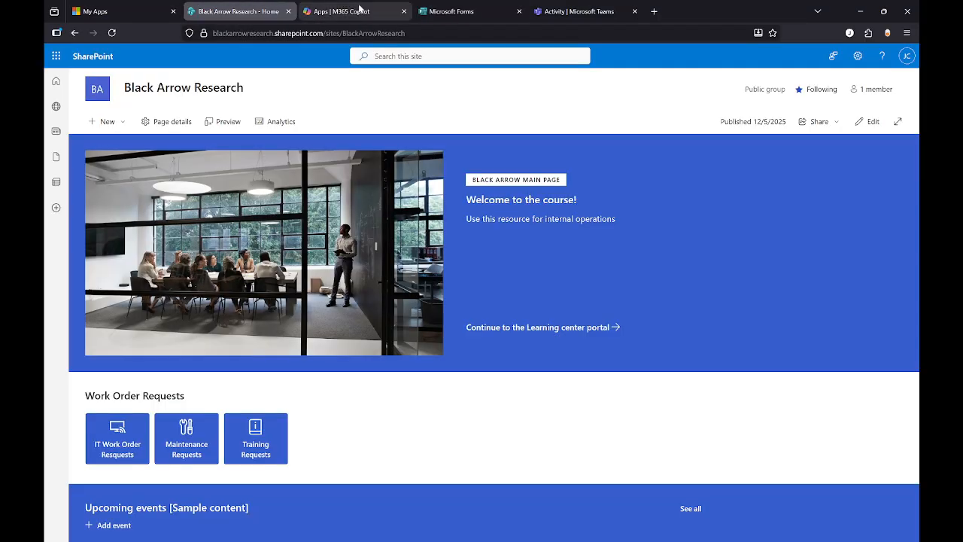
click(404, 11)
click(353, 11)
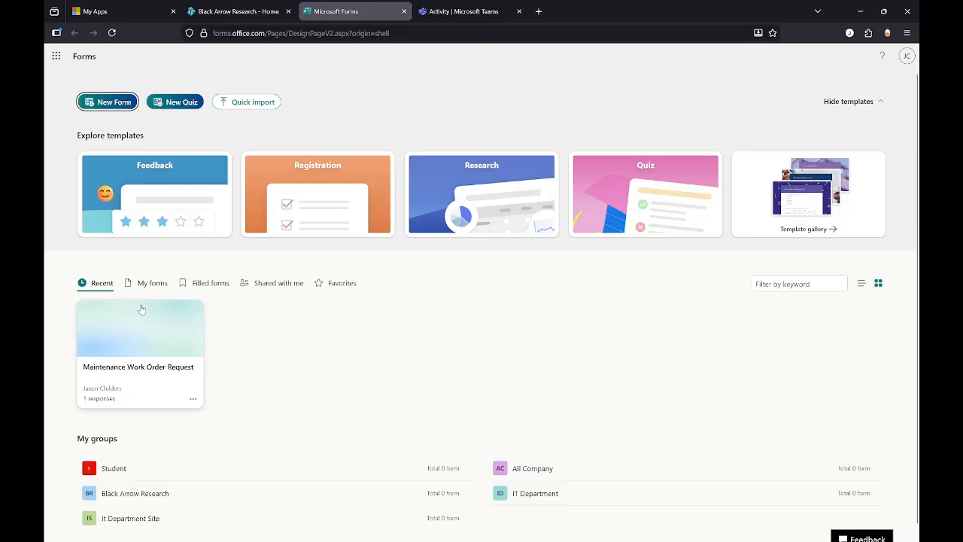
Create a new blank form titled "IT Request"
click(104, 103)
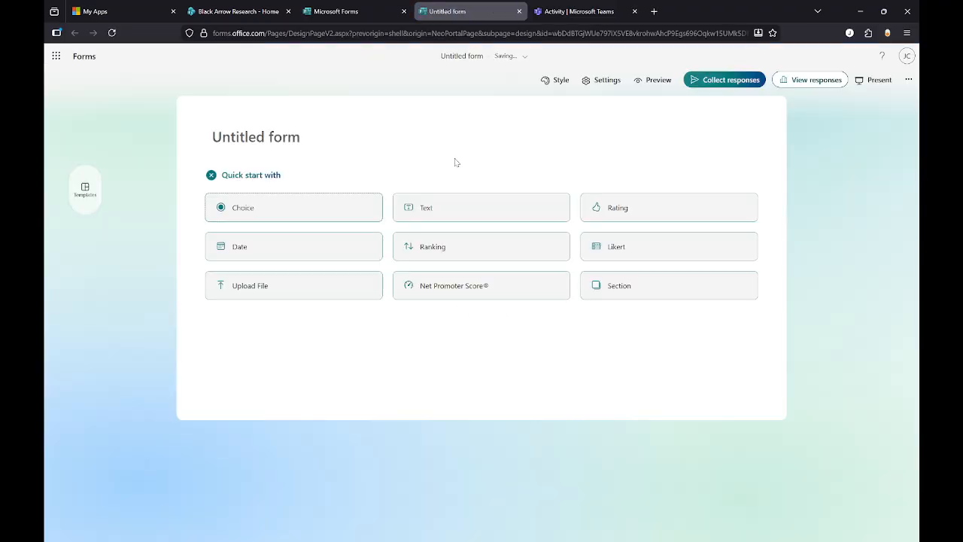
click(278, 137)
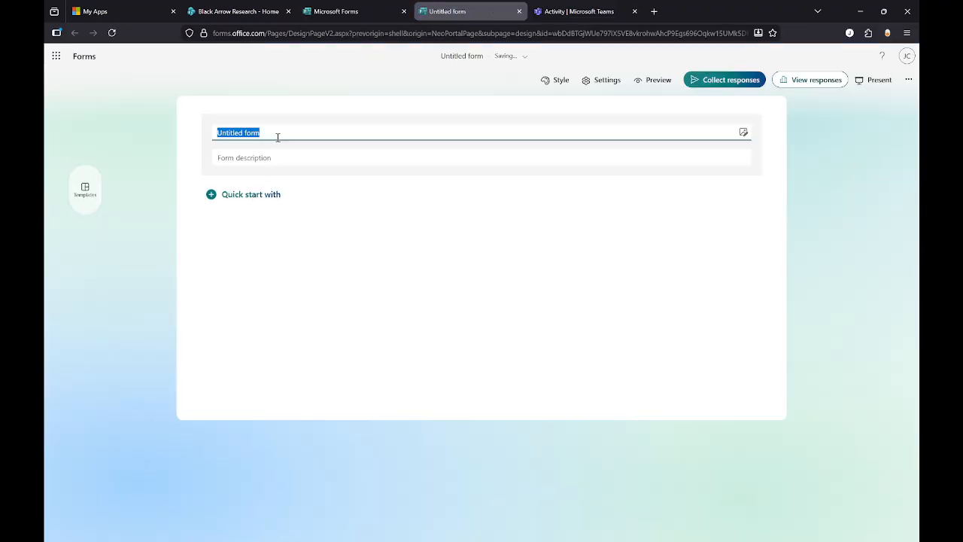
text(It)
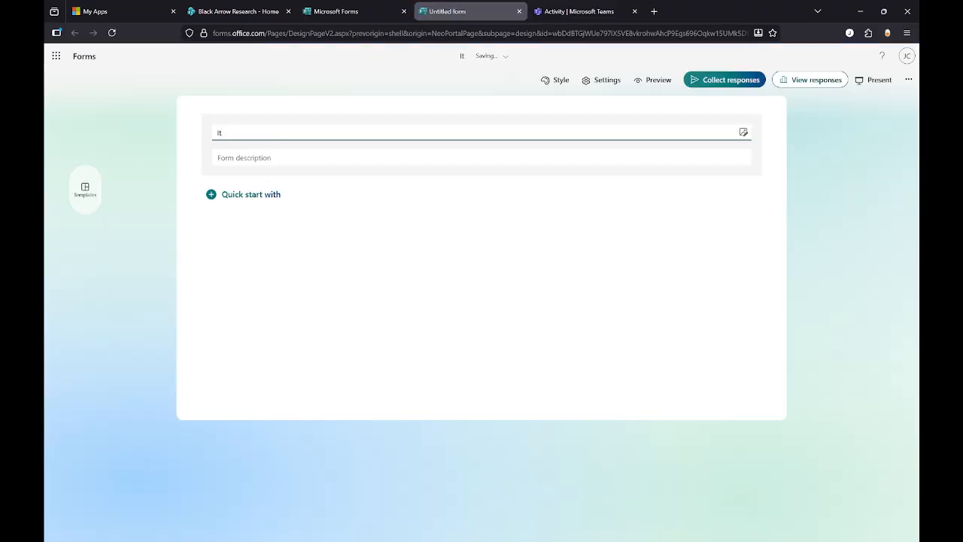
key(BackSpace)
text(T Request)
Add a text question titled "Requestors Name" as the first question of the IT Request form
click(274, 194)
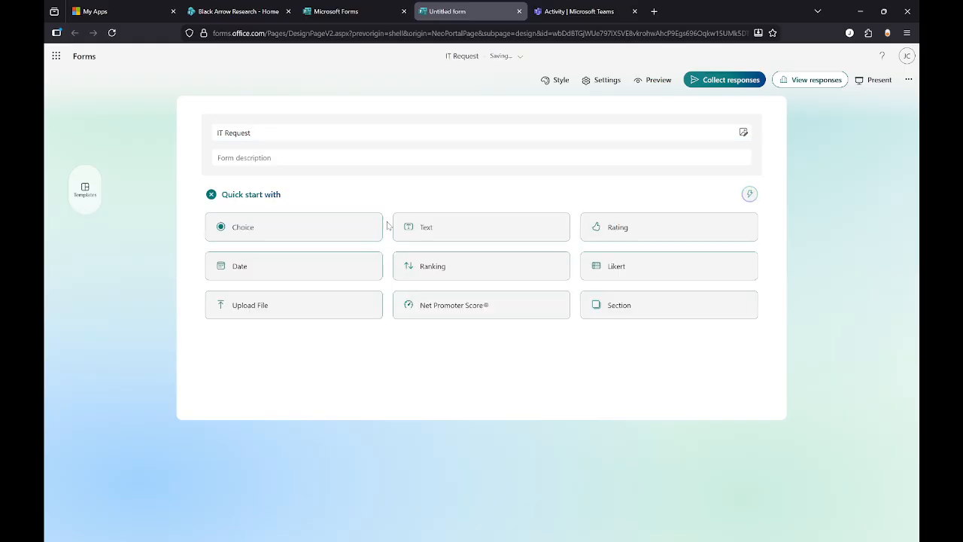
click(426, 233)
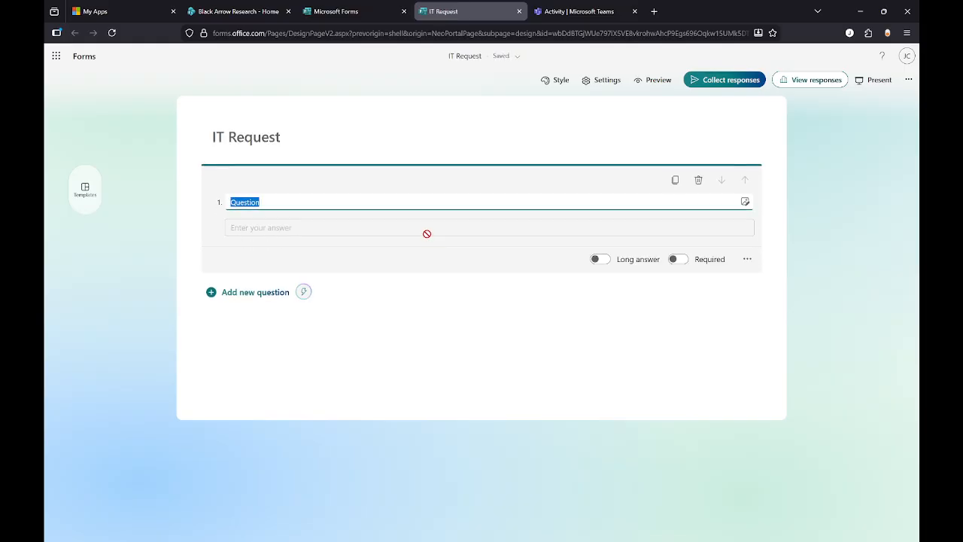
text(Reques)
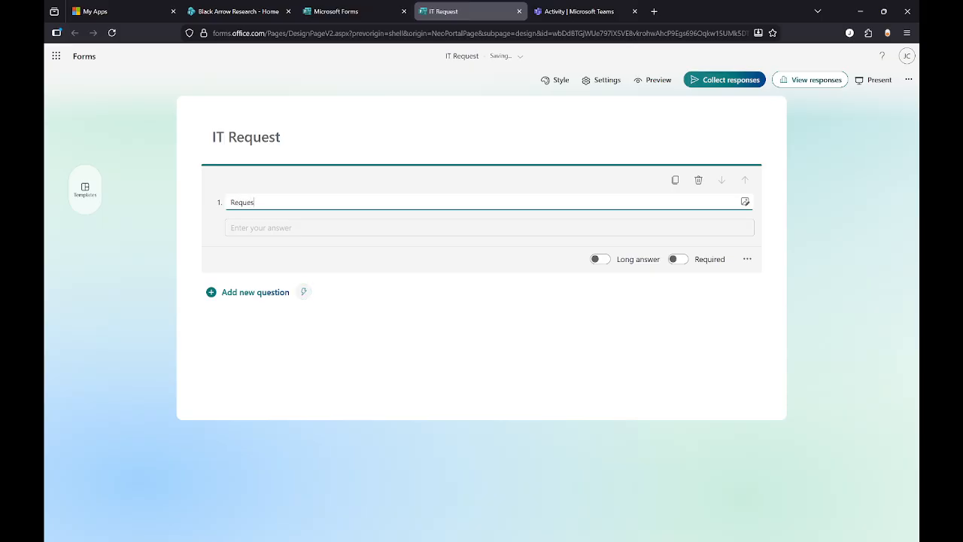
text(tors Name)
right_click(247, 201)
click(273, 213)
Open the existing Maintenance Work Order Request form for reference and dismiss the tip about reviewing responses
click(361, 5)
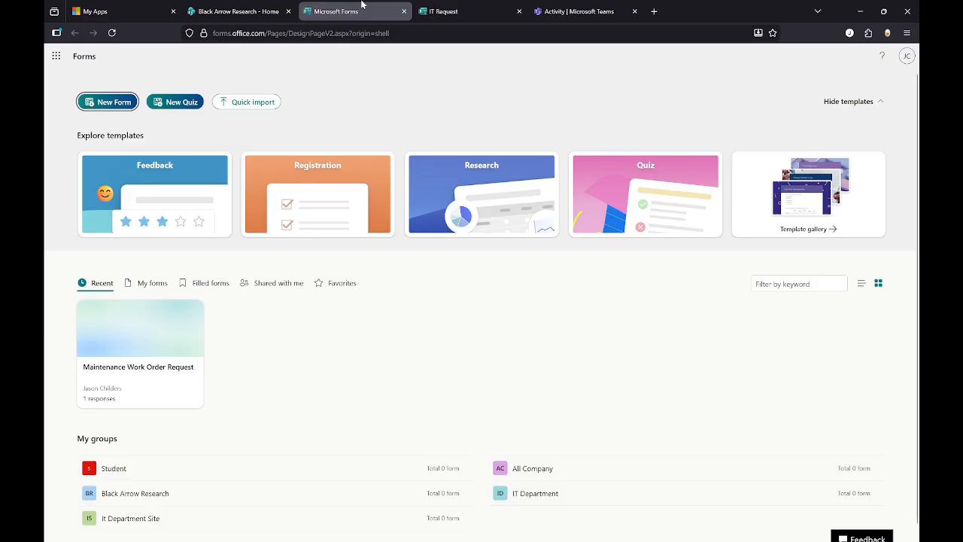
click(148, 351)
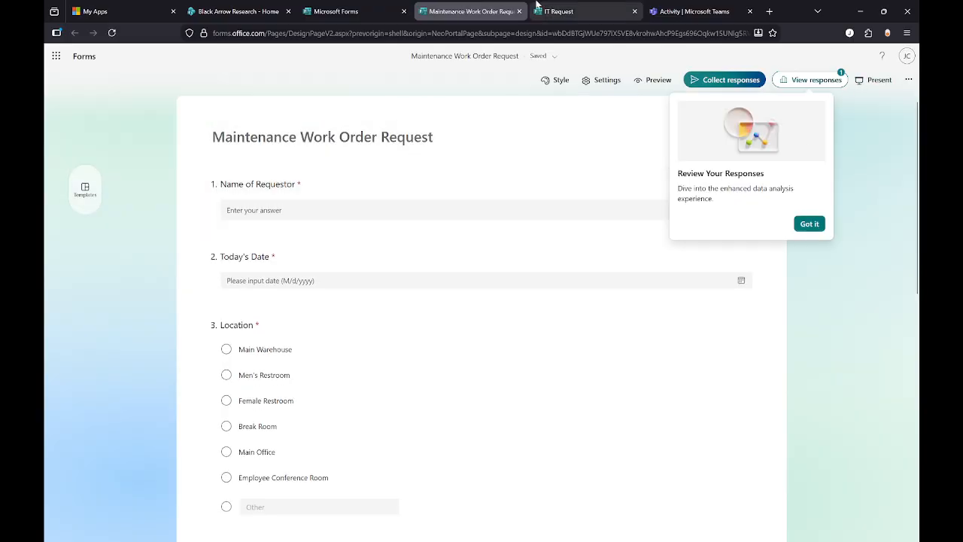
click(560, 10)
click(472, 12)
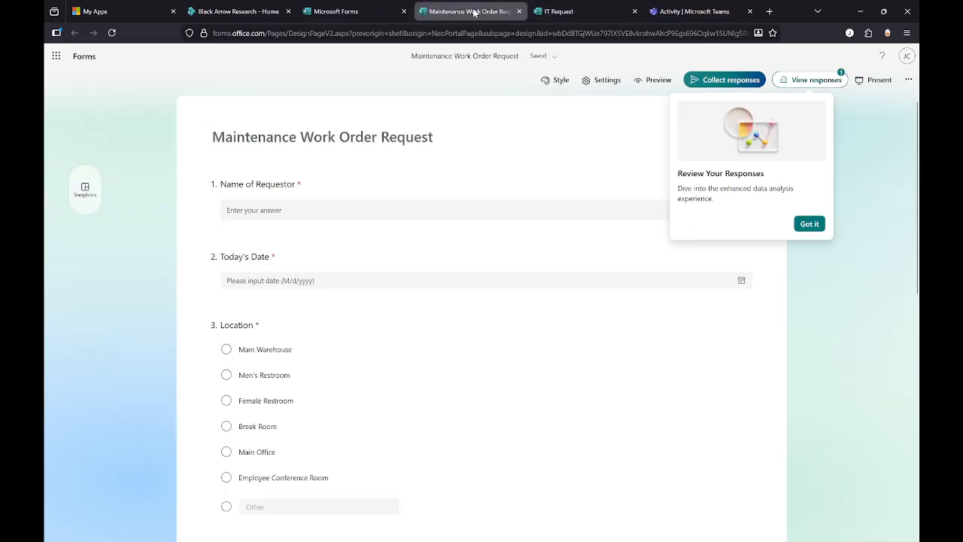
click(804, 224)
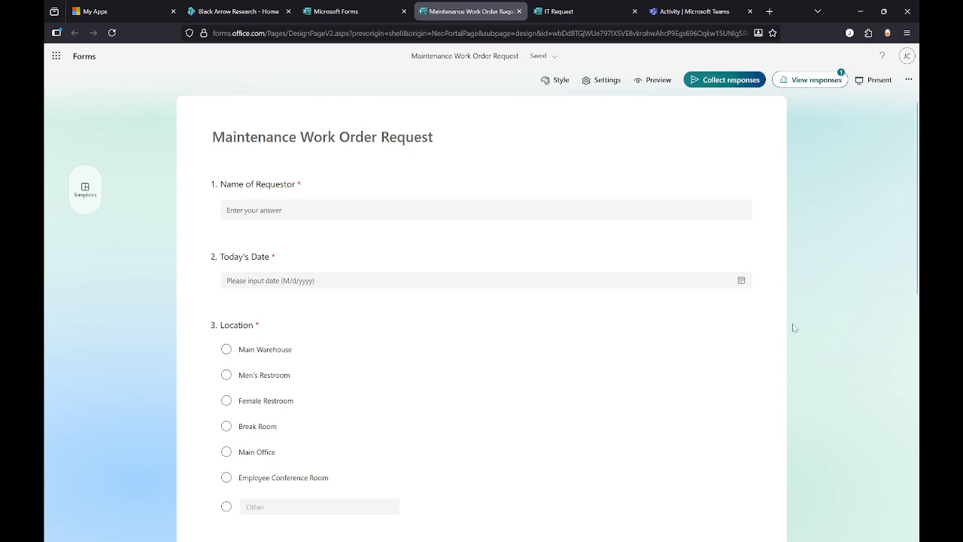
Return to the IT Request form and add a second text question titled "Today's Date"
scroll(443, 301, down, 1)
scroll(369, 225, up, 1)
click(556, 12)
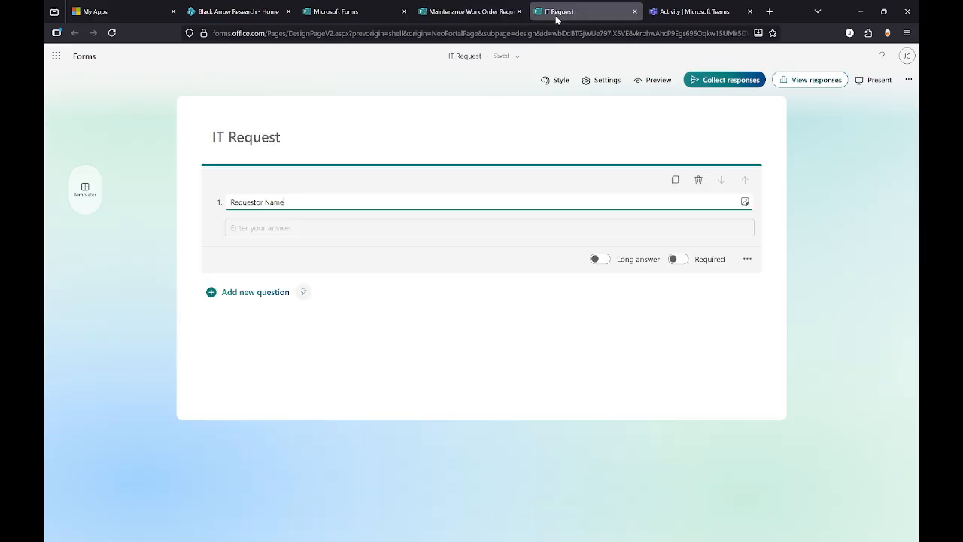
click(258, 294)
click(457, 331)
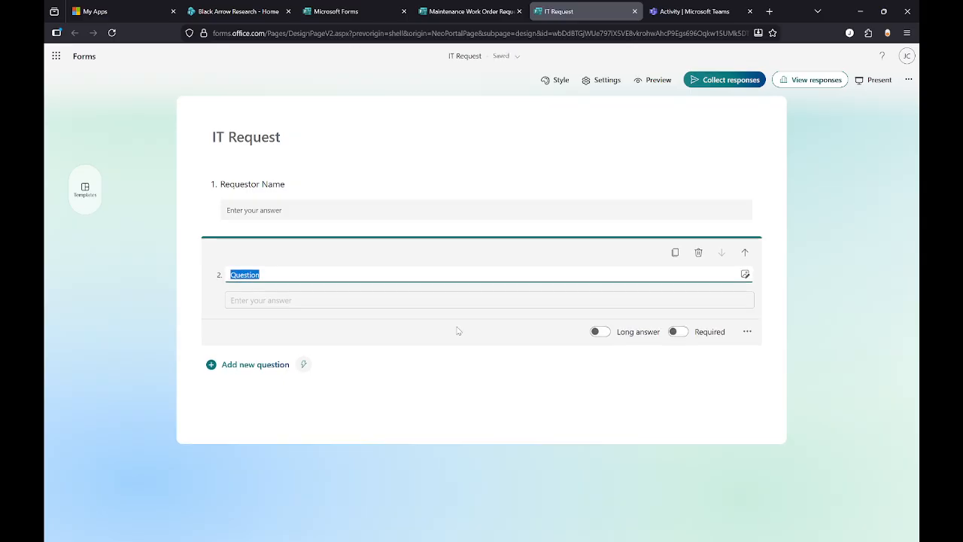
text(Today's Date)
Make both the Requestor Name and Today's Date questions required
click(672, 181)
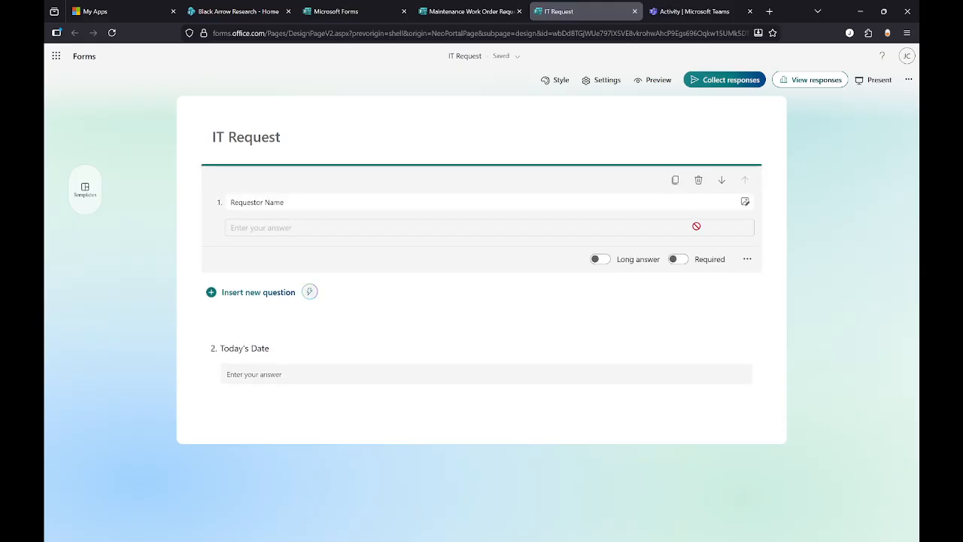
click(678, 259)
click(656, 340)
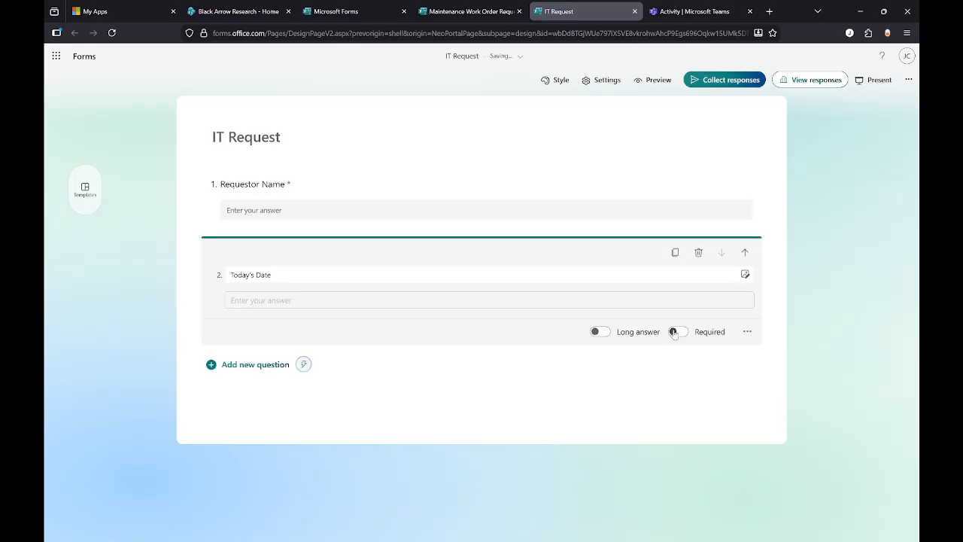
click(675, 331)
Check the Location question in the Maintenance Work Order Request form and add a choice question as question 3 of the IT Request form
click(255, 365)
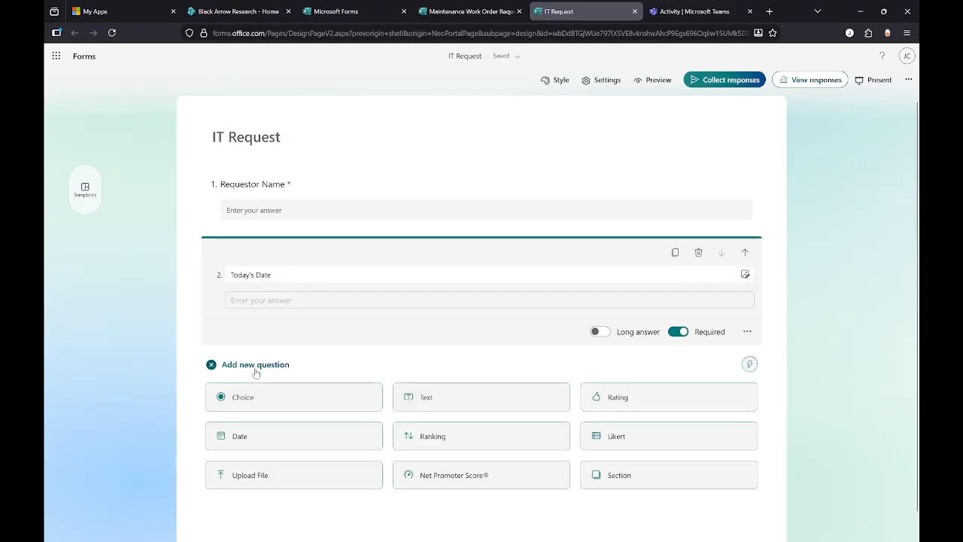
click(455, 10)
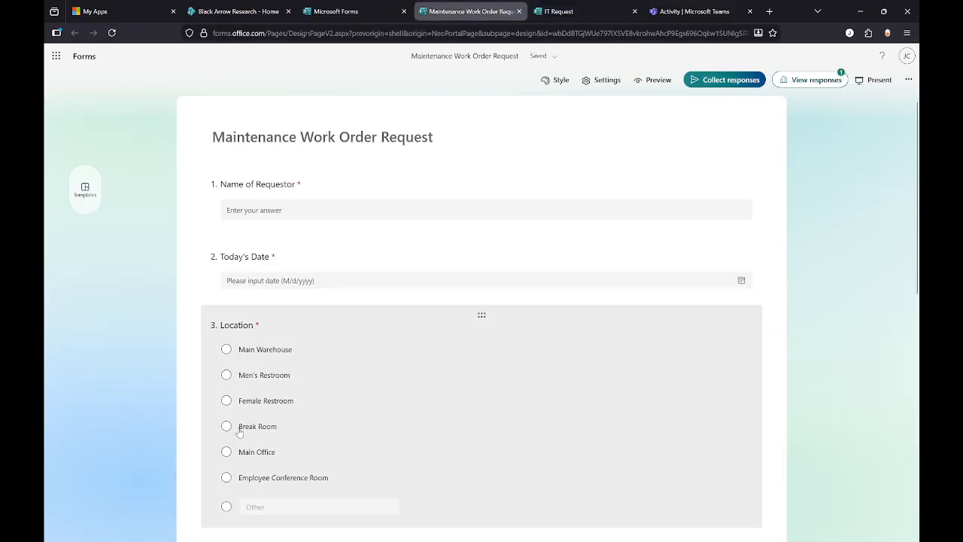
click(577, 9)
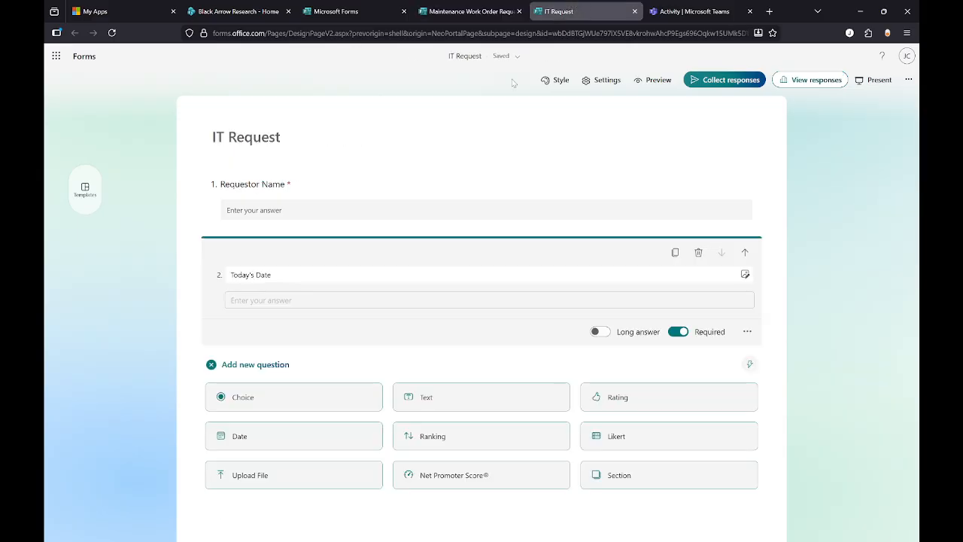
click(255, 405)
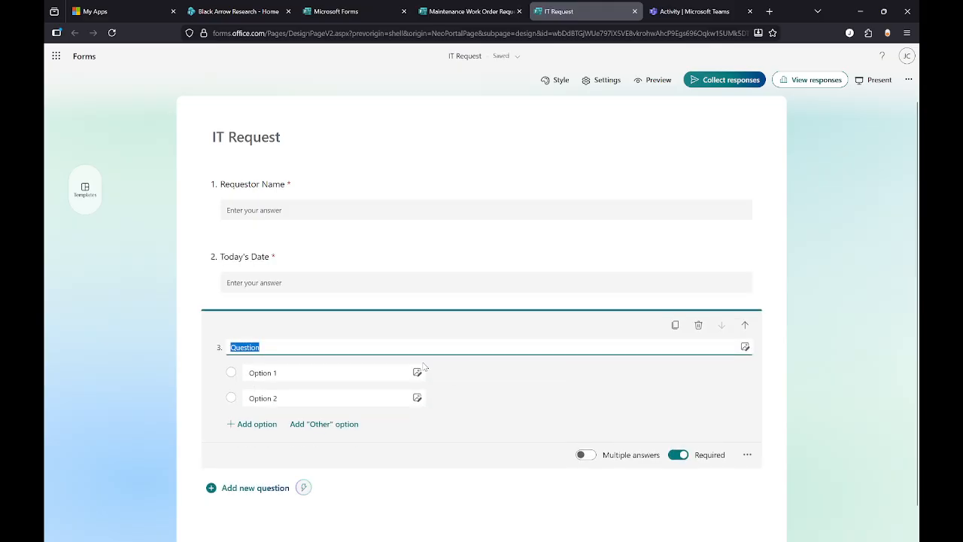
text(Location)
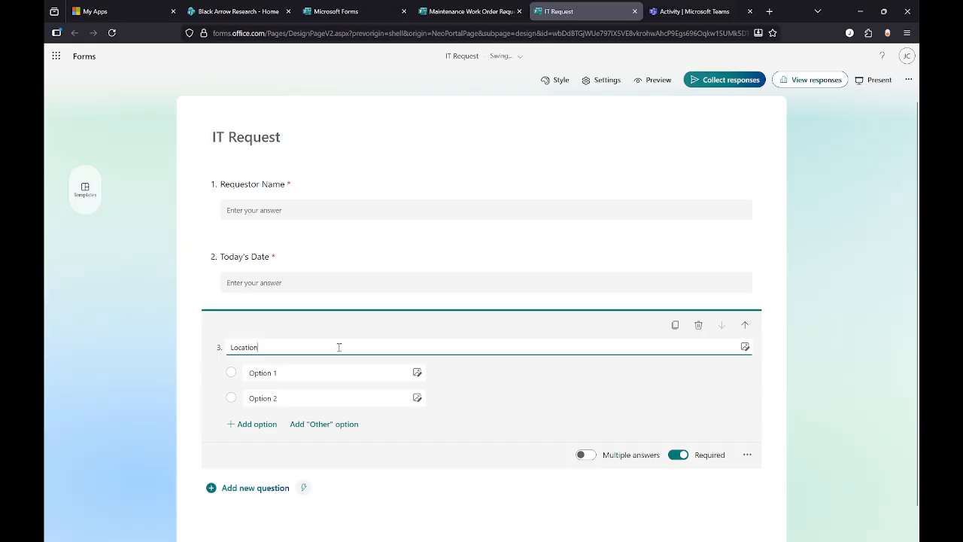
key(BackSpace)
key(BackSpace)
key(BackSpace)
key(BackSpace)
key(BackSpace)
key(BackSpace)
key(BackSpace)
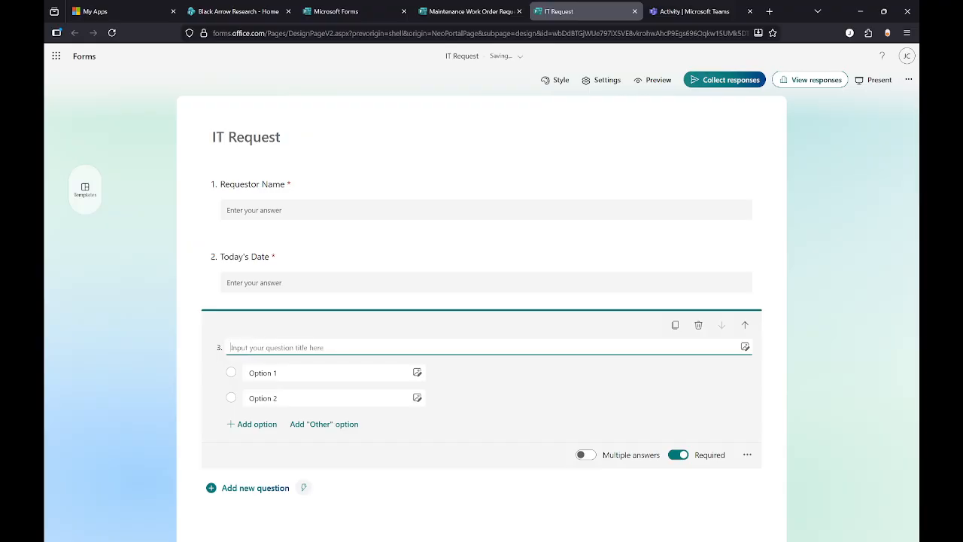
Title question 3 "Room Number" and name its first two options "RM 1" and "RM 2"
text(Room Number)
click(288, 372)
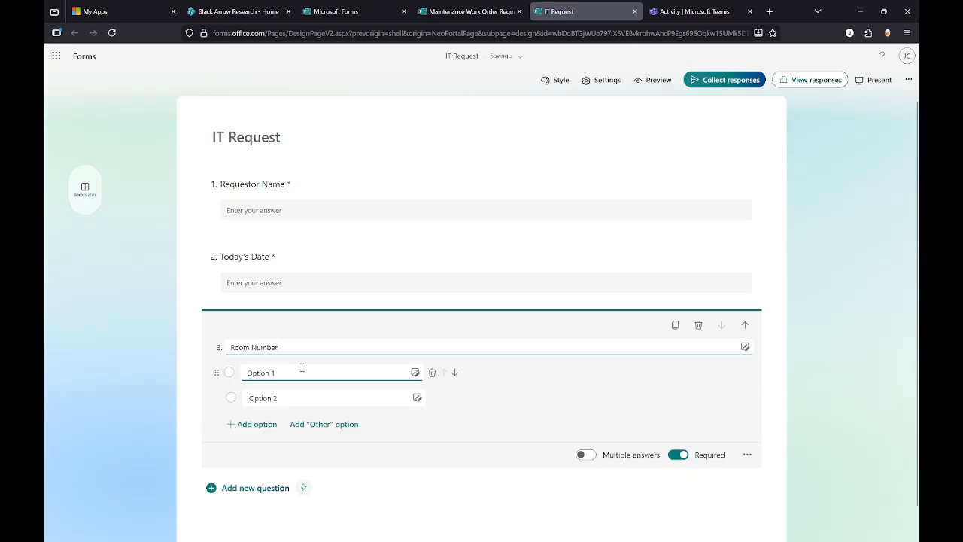
triple_click(288, 373)
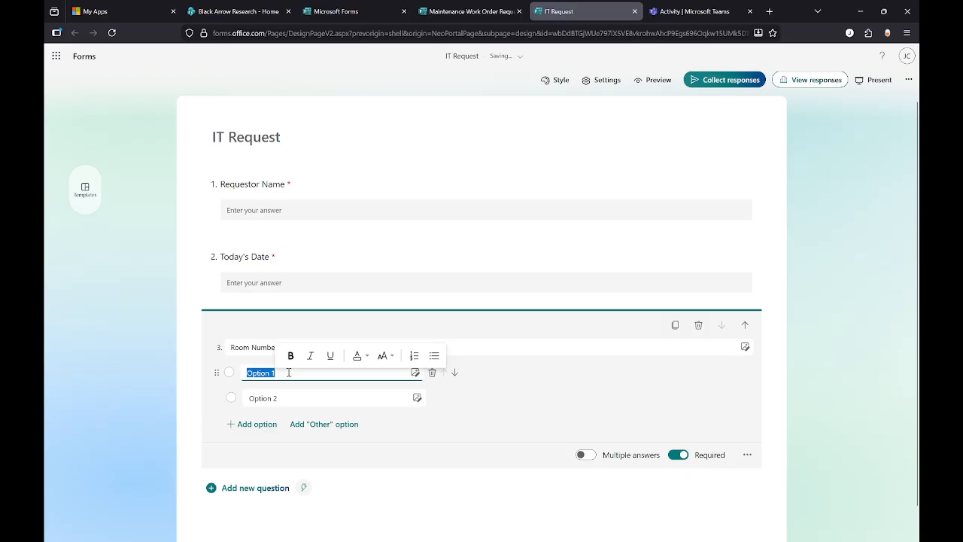
text(RM 1)
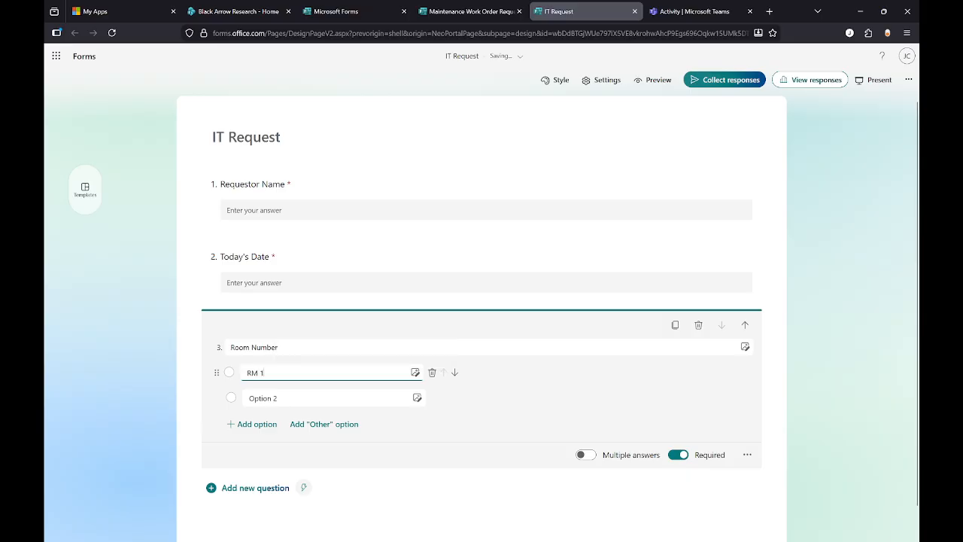
click(296, 404)
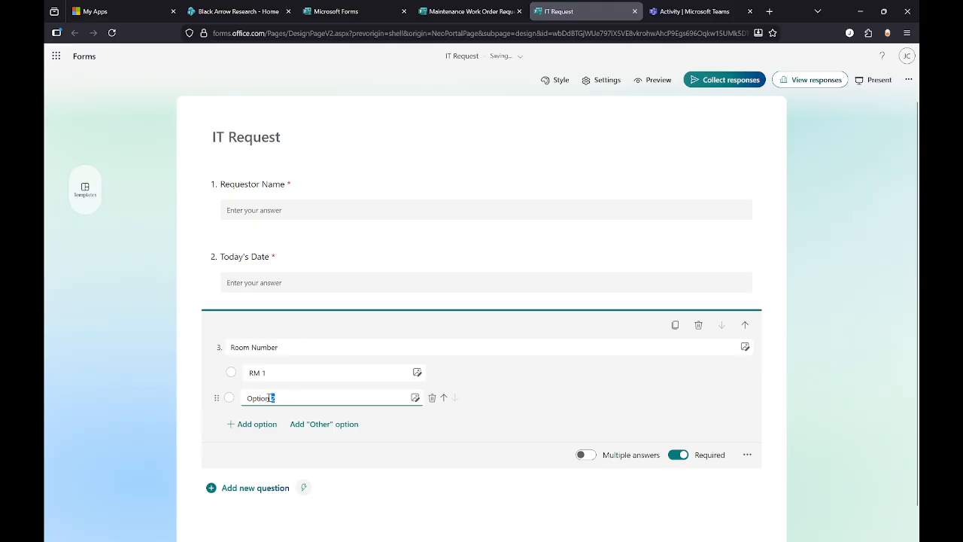
drag(275, 397, 243, 397)
text(RM)
Add third and fourth options "RM 3" and "RM 4" to the Room Number question, with a space before each number
click(252, 424)
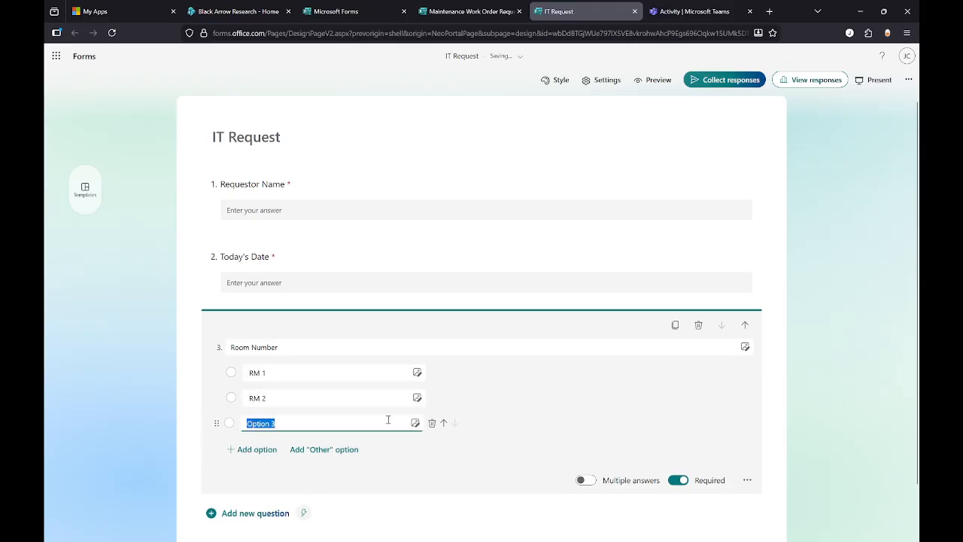
text(RM3)
key(Return)
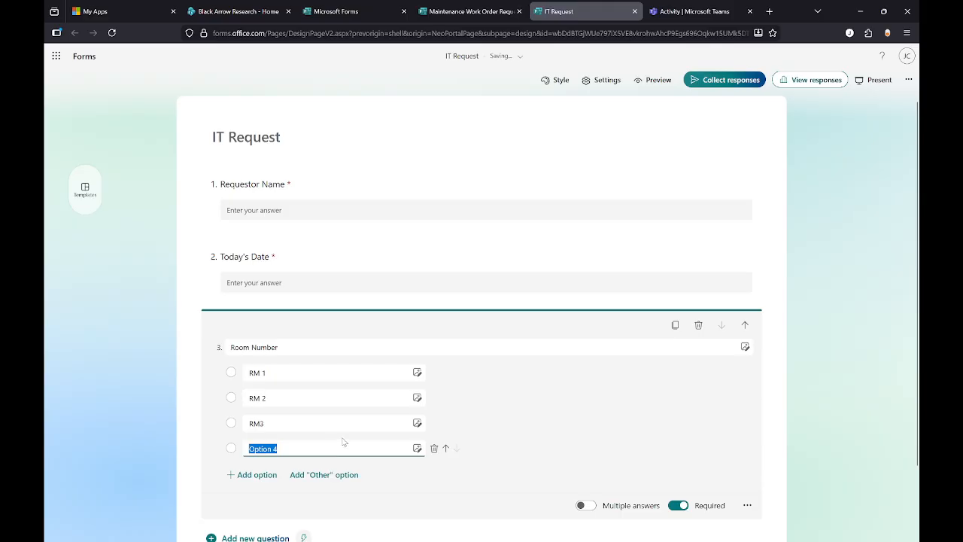
text(Rm)
key(BackSpace)
text(M4)
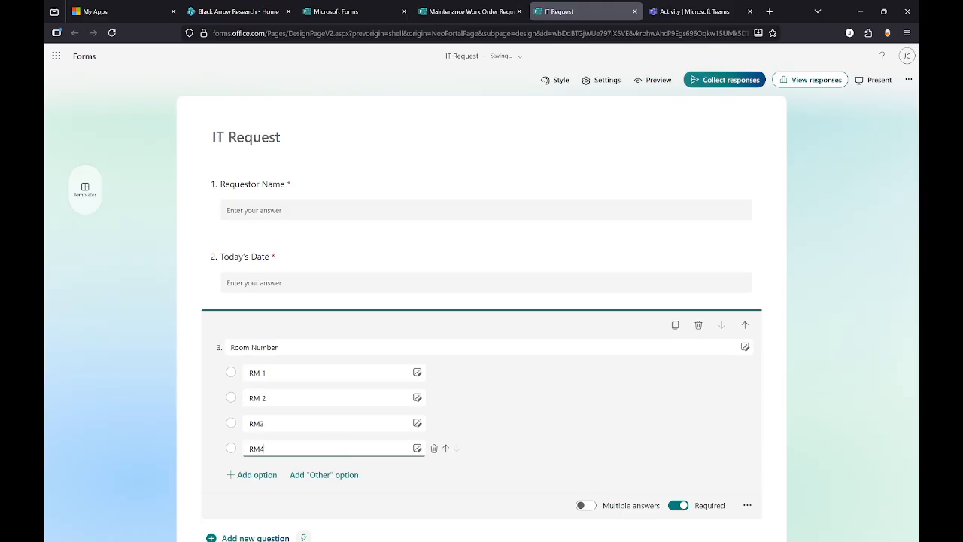
key(BackSpace)
click(292, 426)
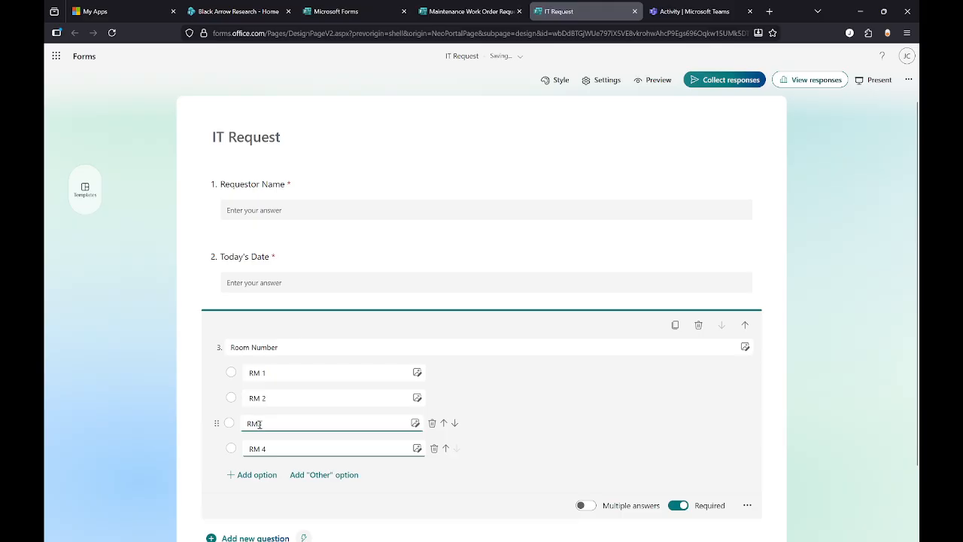
key(Left)
click(318, 447)
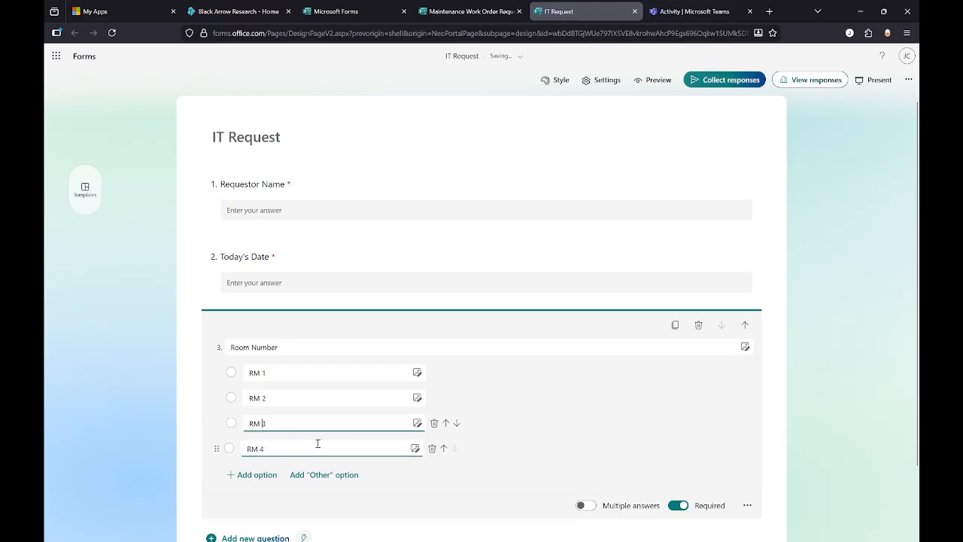
In the Maintenance Work Order Request form, add an option "RM 1" to the Location question
click(459, 12)
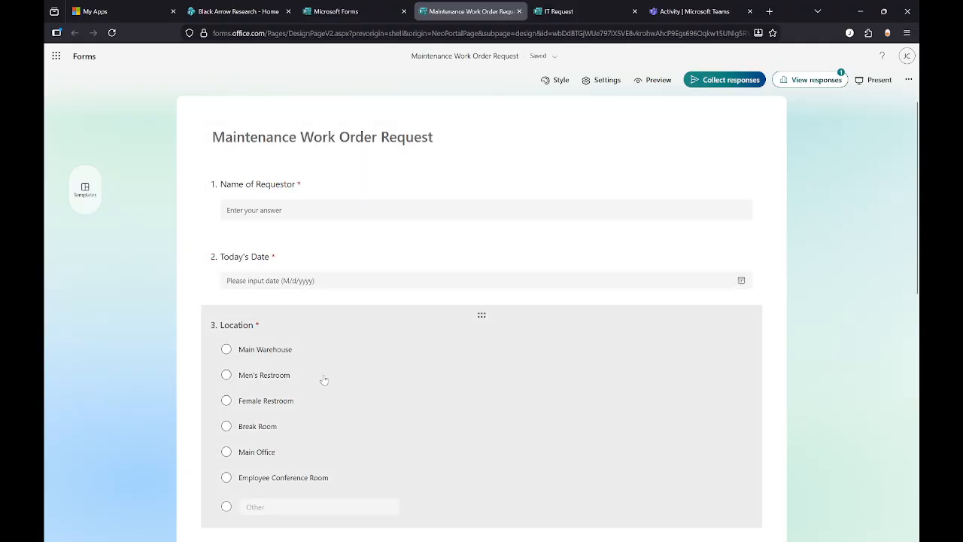
scroll(342, 391, down, 2)
click(359, 326)
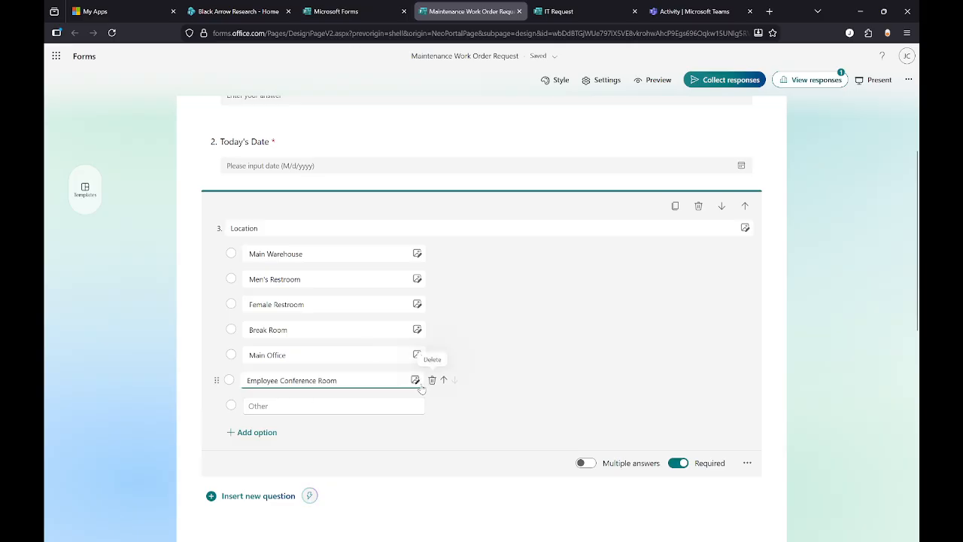
click(263, 432)
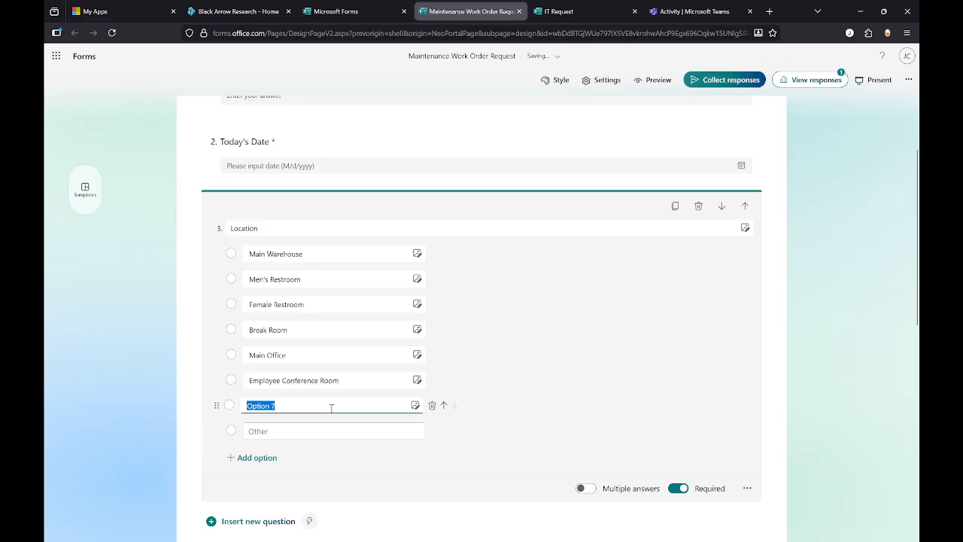
text(RM)
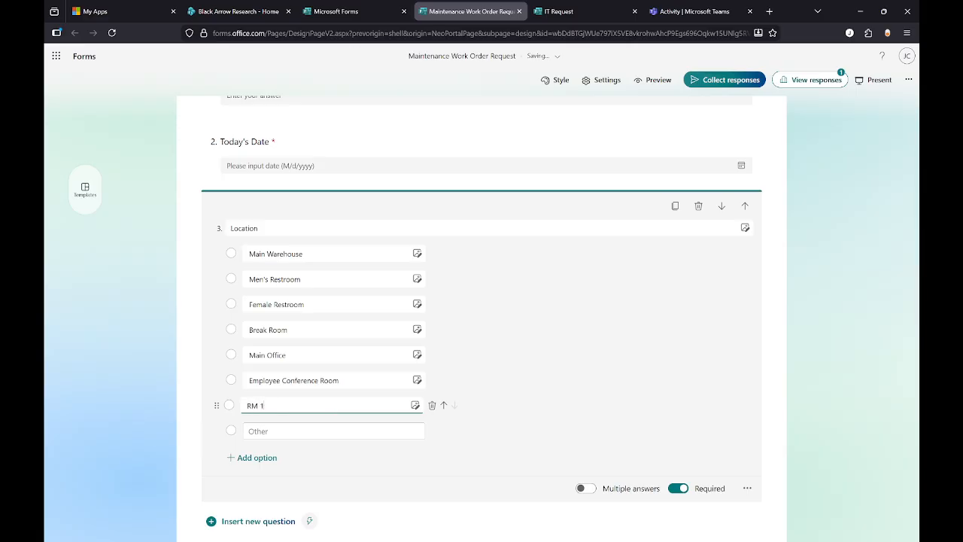
text( 1)
click(189, 253)
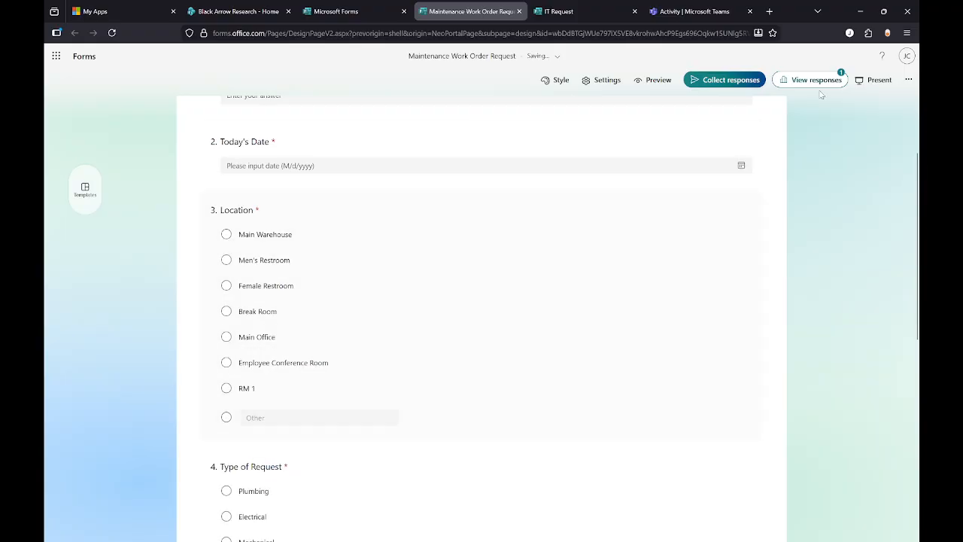
scroll(849, 162, up, 2)
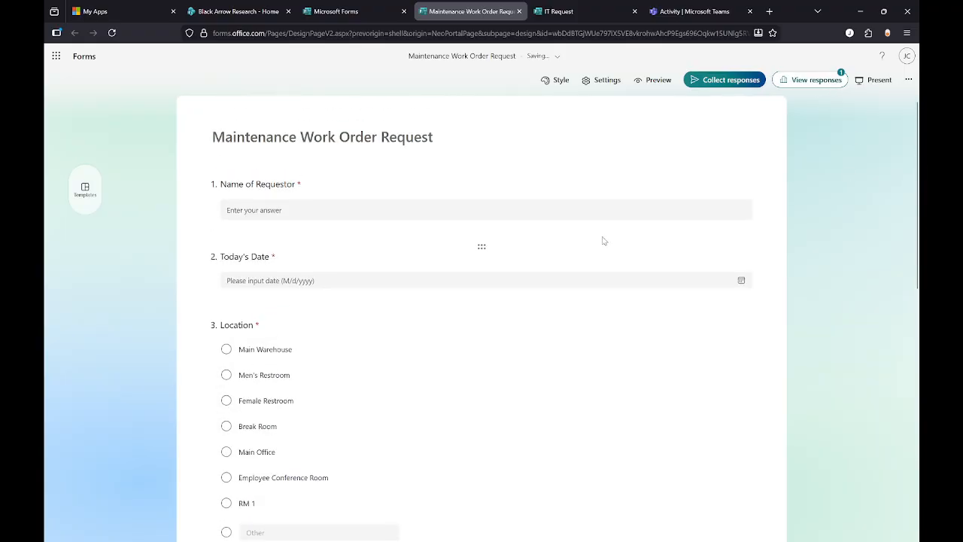
Switch back to the IT Request form and add an "Other" option to the Room Number question
click(557, 9)
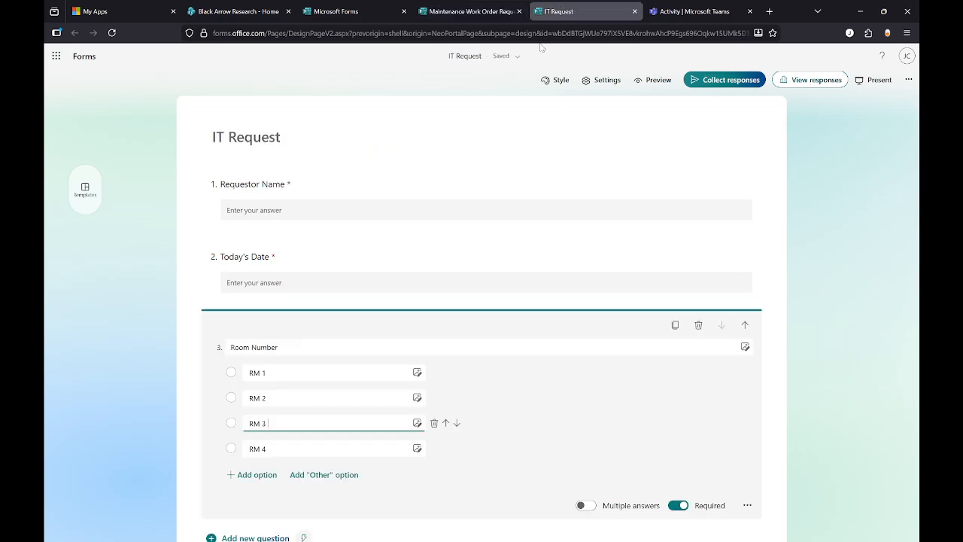
click(319, 476)
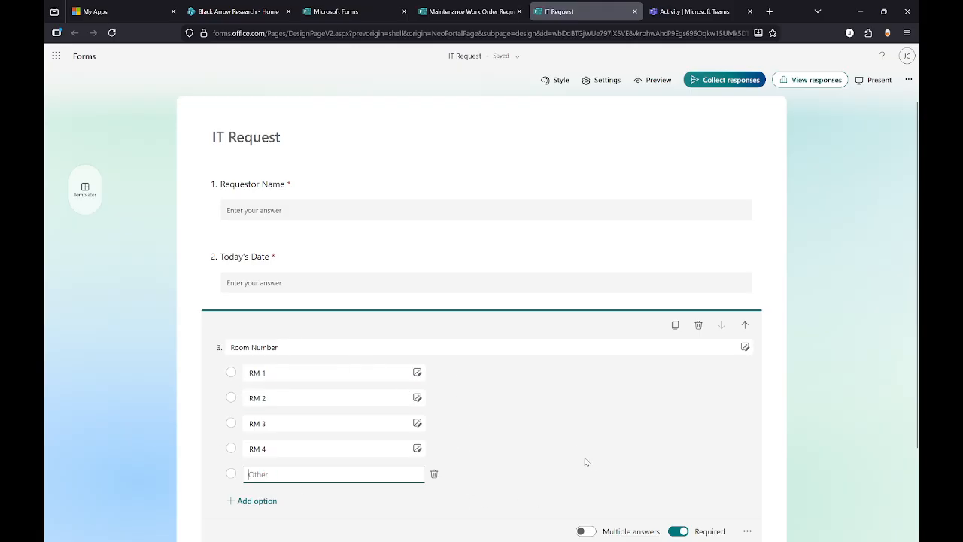
scroll(579, 451, down, 2)
Check question 4 of the maintenance form and add a choice question titled "Type of Request" to the IT Request form
click(467, 11)
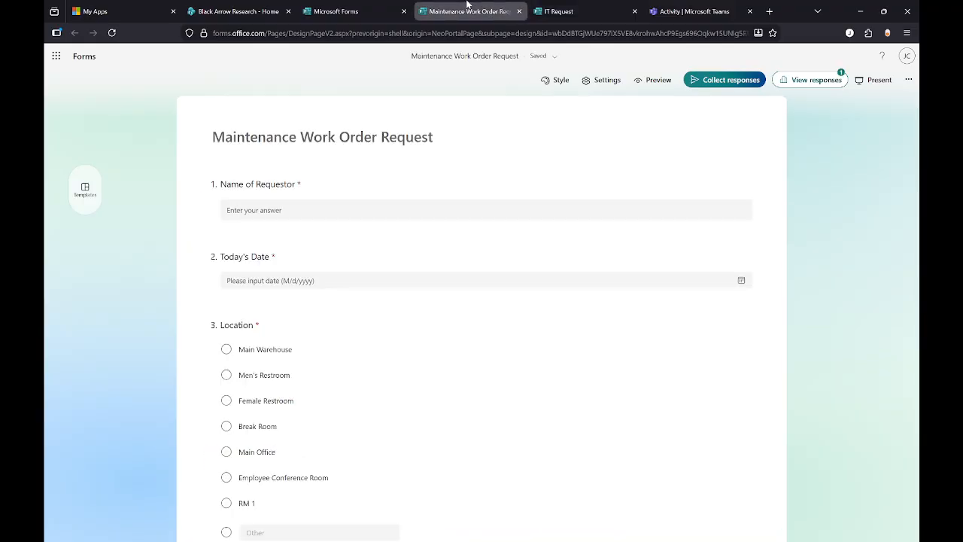
scroll(425, 338, down, 3)
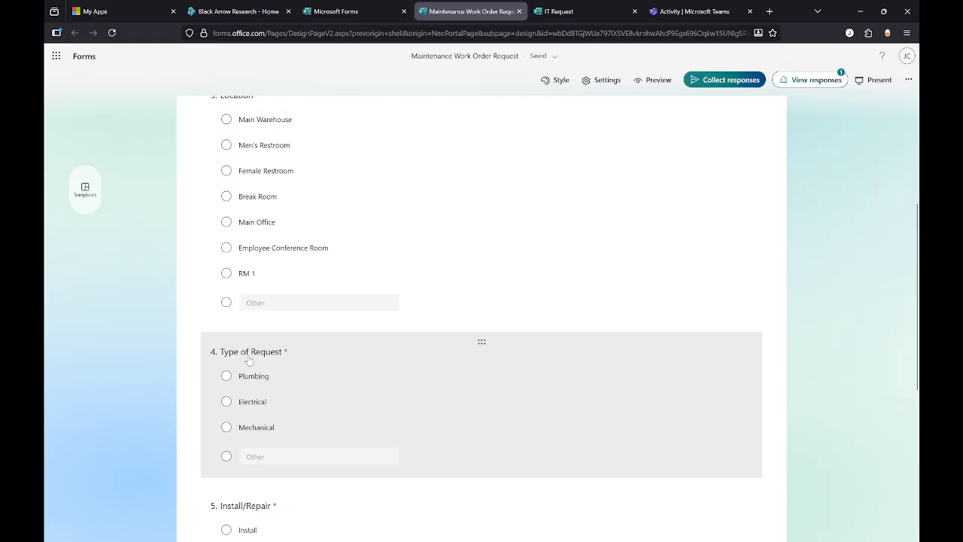
click(571, 12)
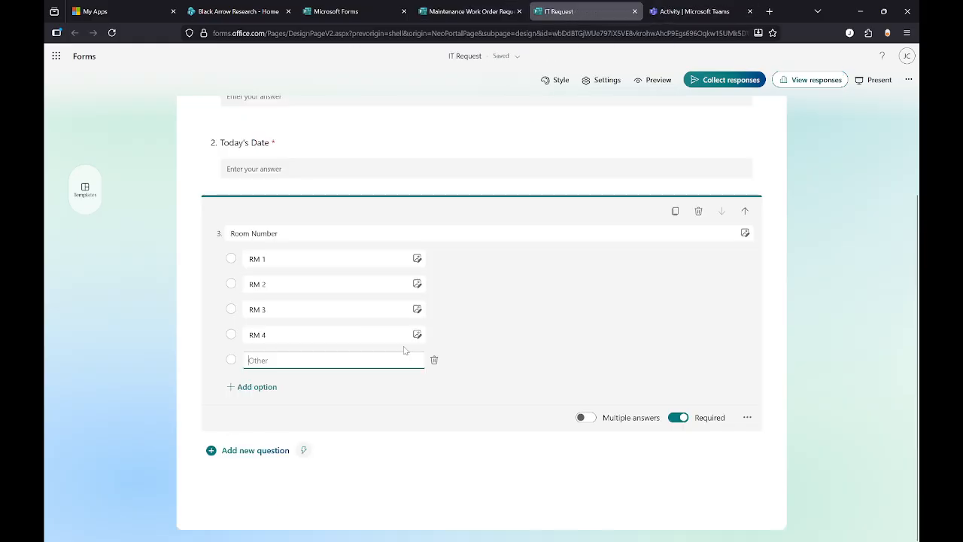
click(256, 453)
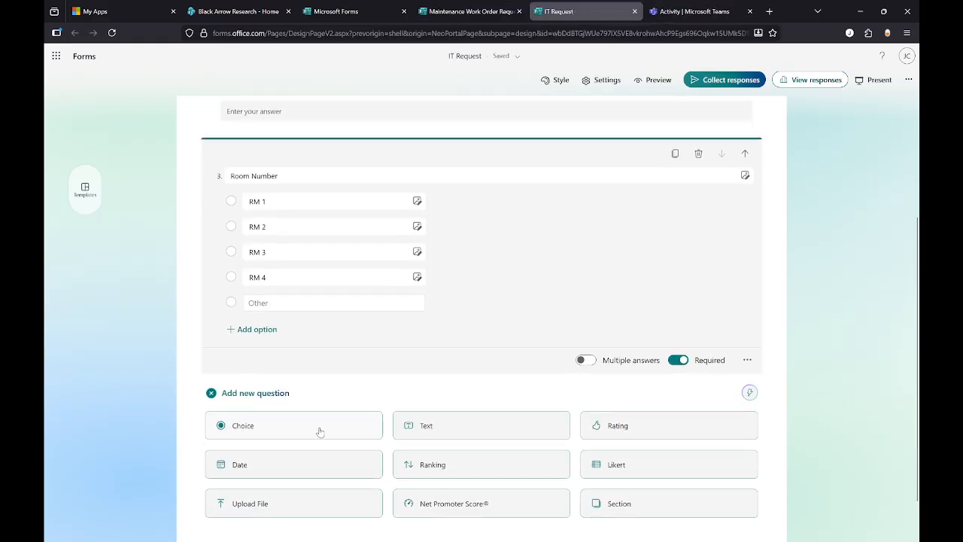
click(318, 429)
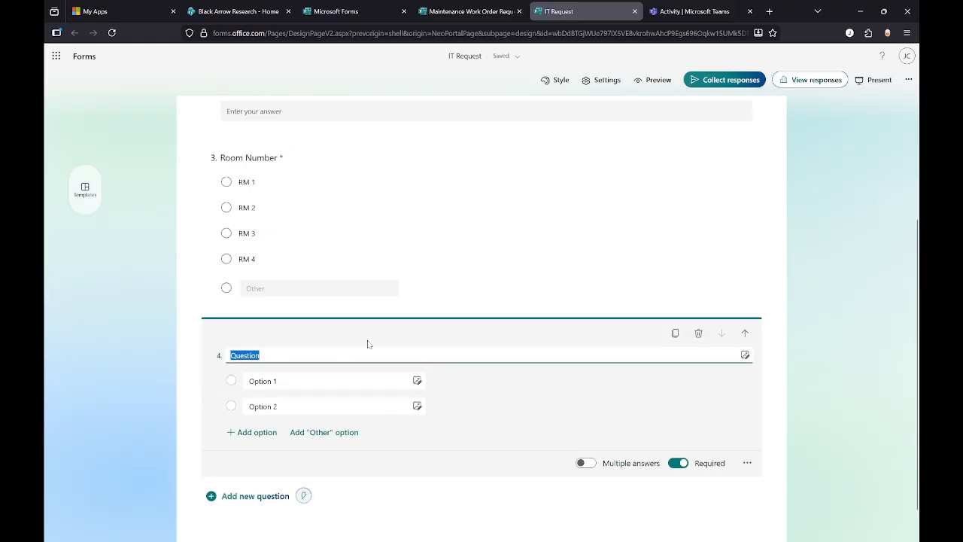
text(Type)
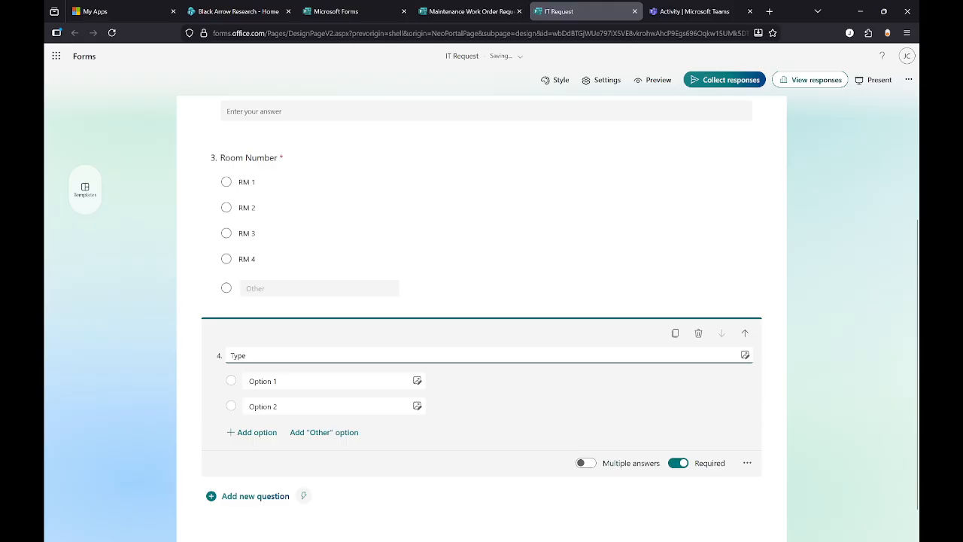
text( of Request)
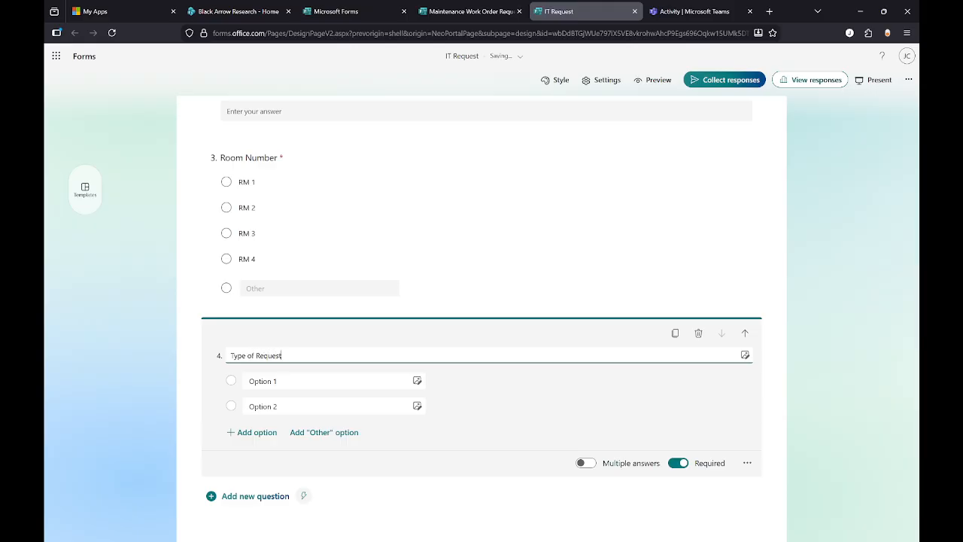
Fill in the first two options of the Type of Request question as "Desktop" and "Cell Phone"
click(334, 380)
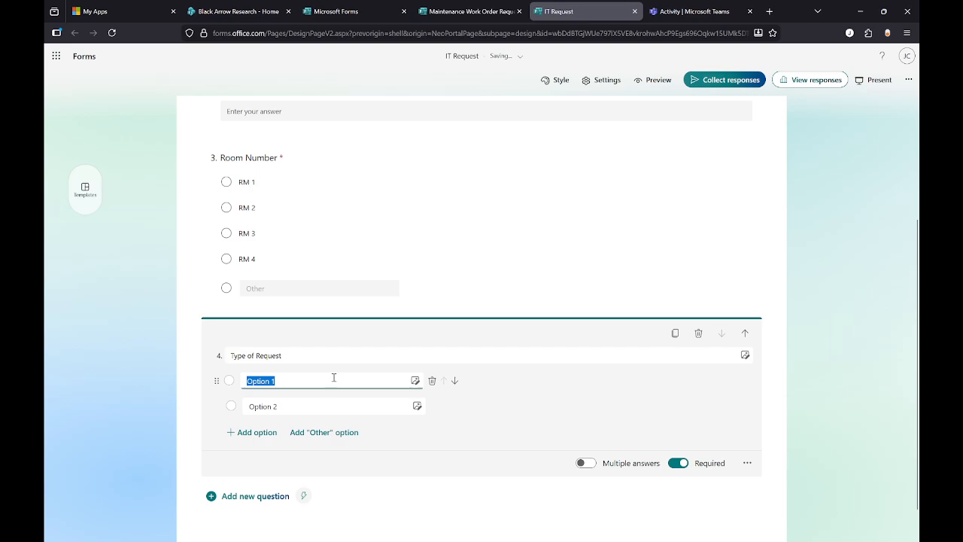
text(Desktop)
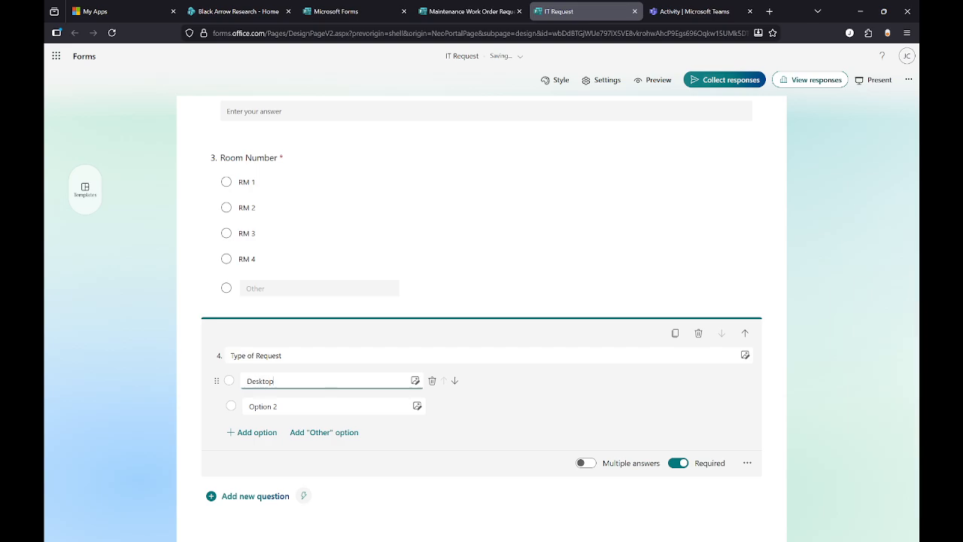
click(280, 405)
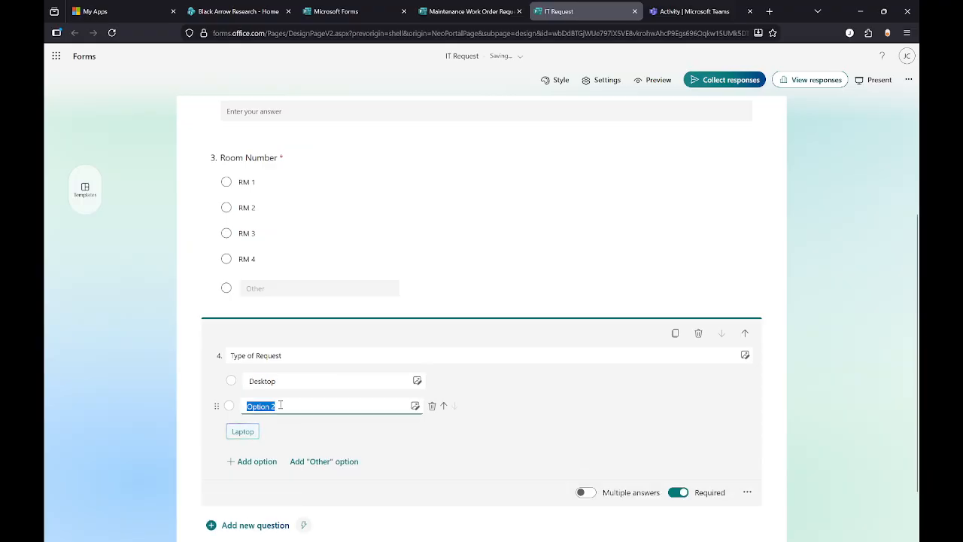
text(Cell P)
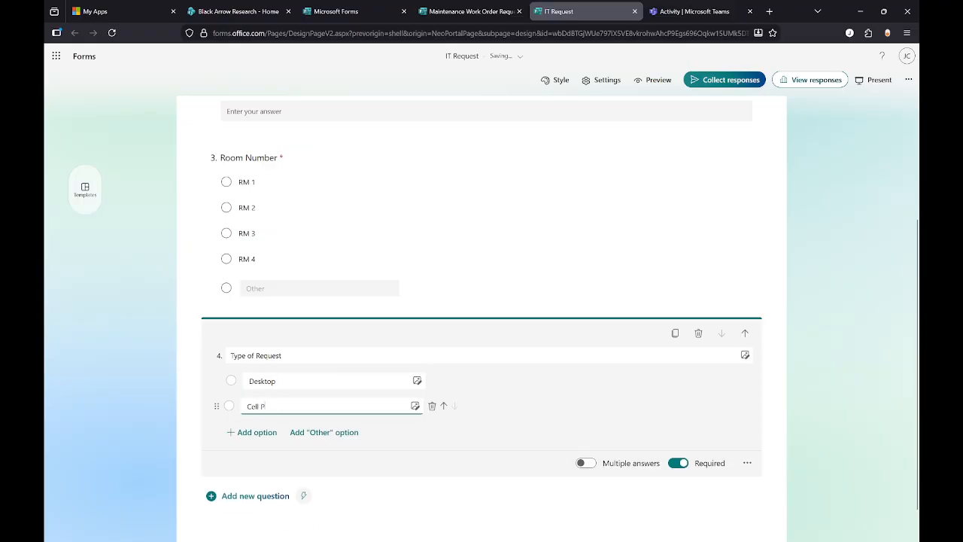
text(hone)
Add the options "Router", "Printers", "Website Support" and an "Other" option to the Type of Request question
click(254, 432)
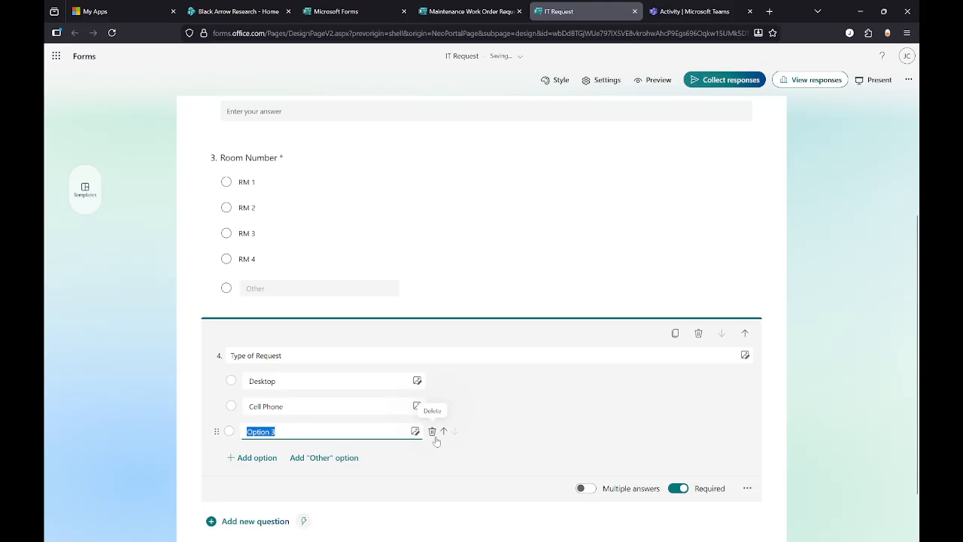
text(Router)
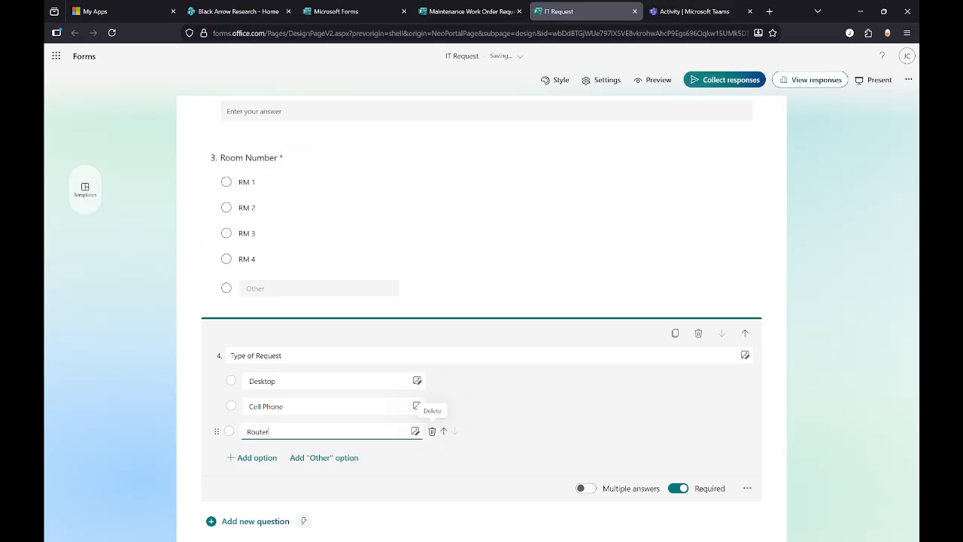
click(248, 457)
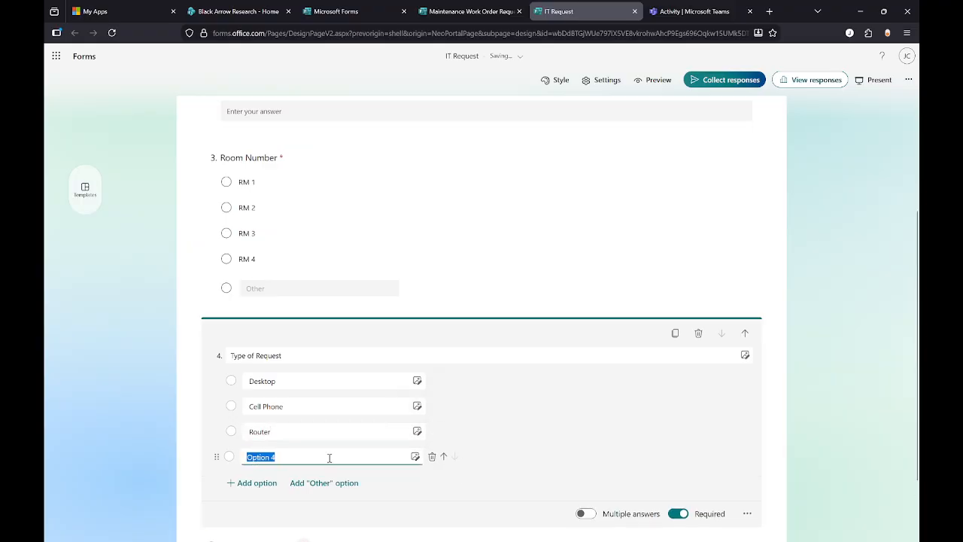
text(Printers)
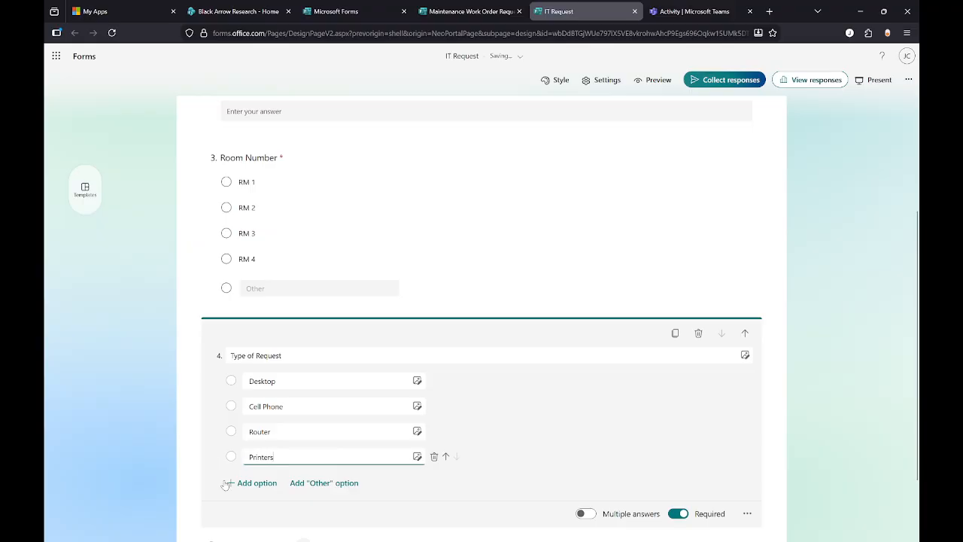
click(252, 483)
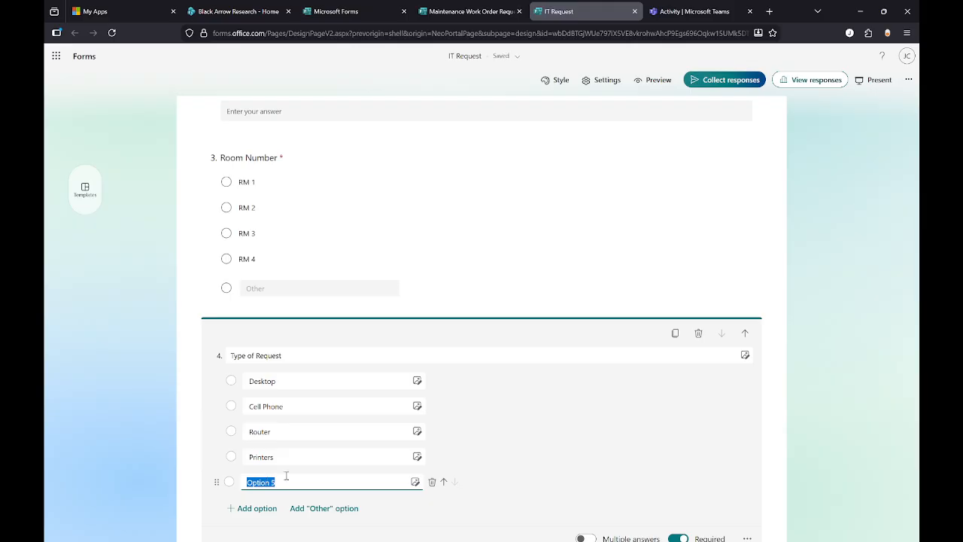
text(Website Support)
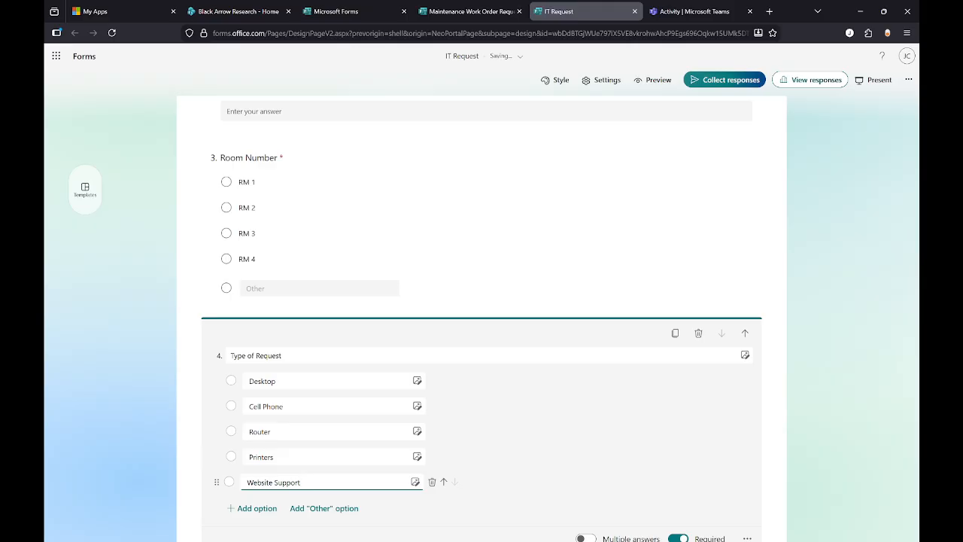
click(310, 508)
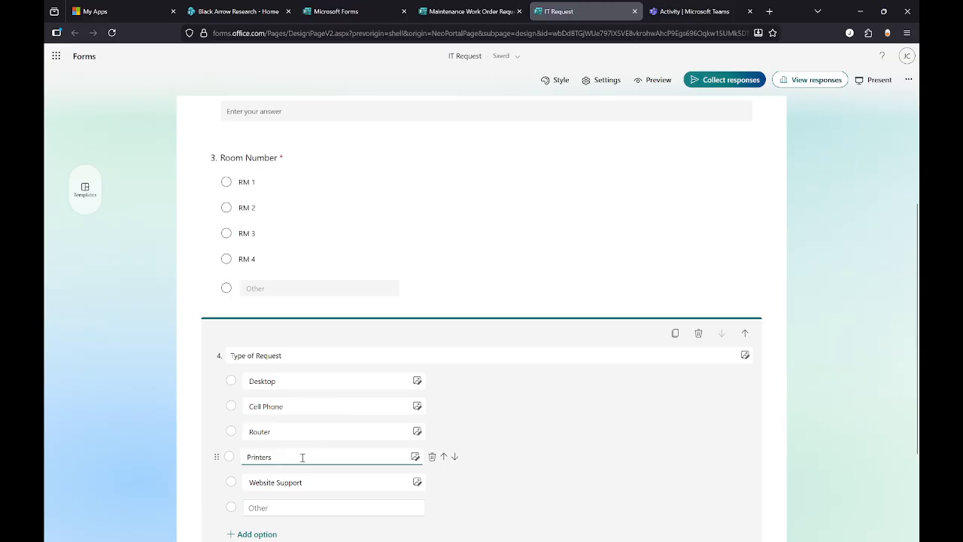
Review the IT Request form's questions from Requestor Name through the Type of Request options
scroll(337, 452, up, 3)
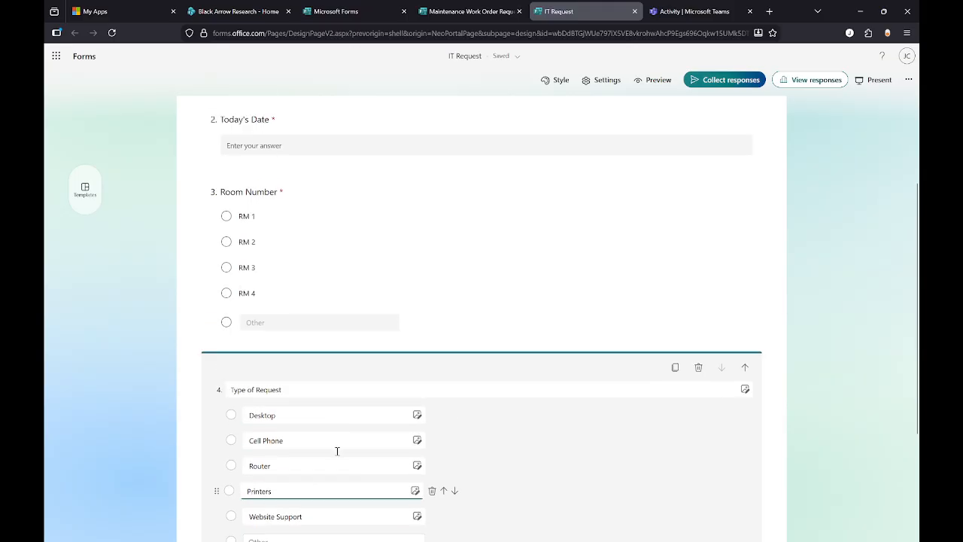
scroll(339, 387, down, 2)
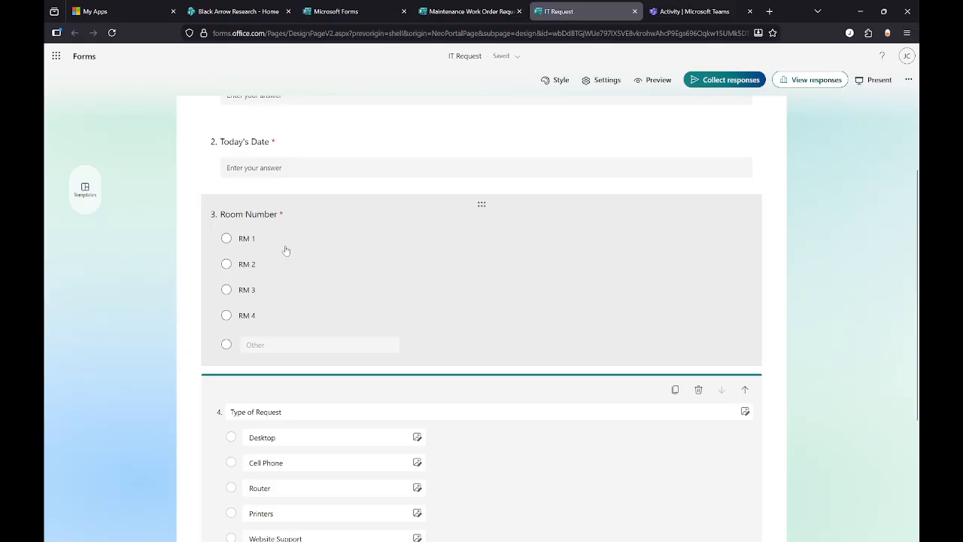
scroll(286, 250, up, 2)
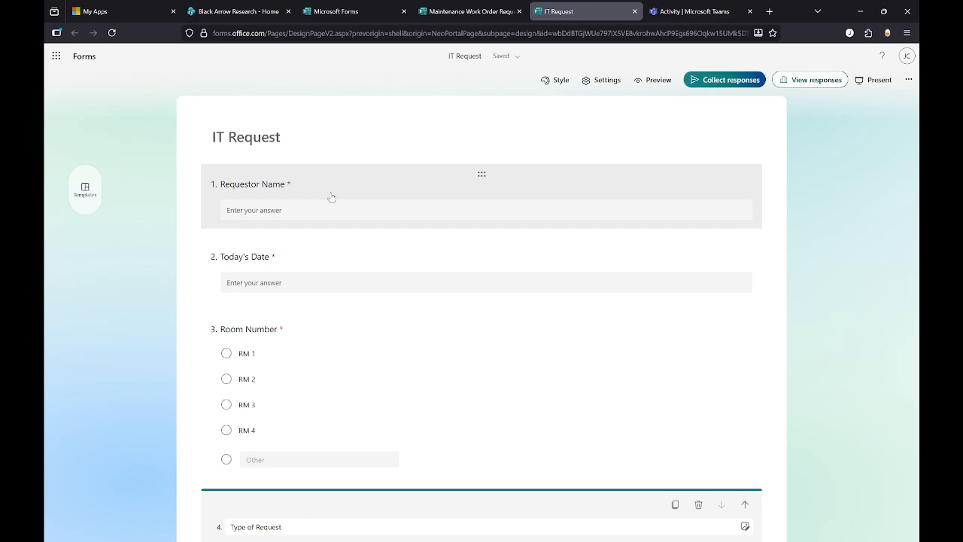
scroll(324, 293, down, 1)
scroll(321, 296, down, 1)
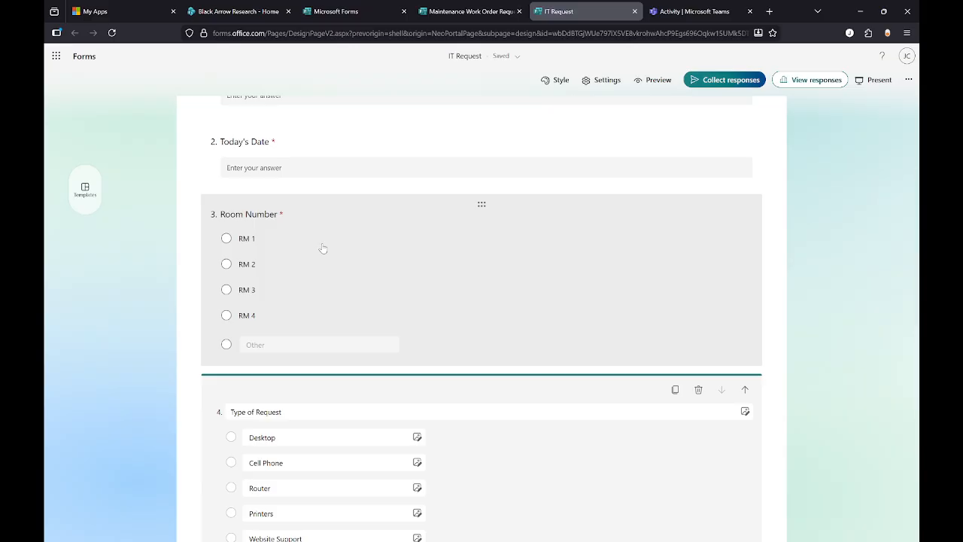
scroll(323, 249, down, 2)
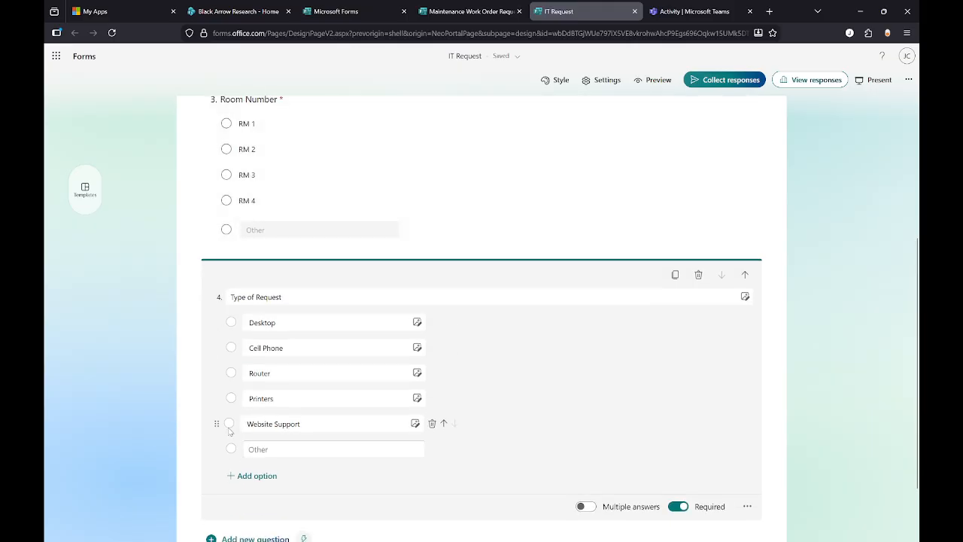
click(283, 419)
click(273, 450)
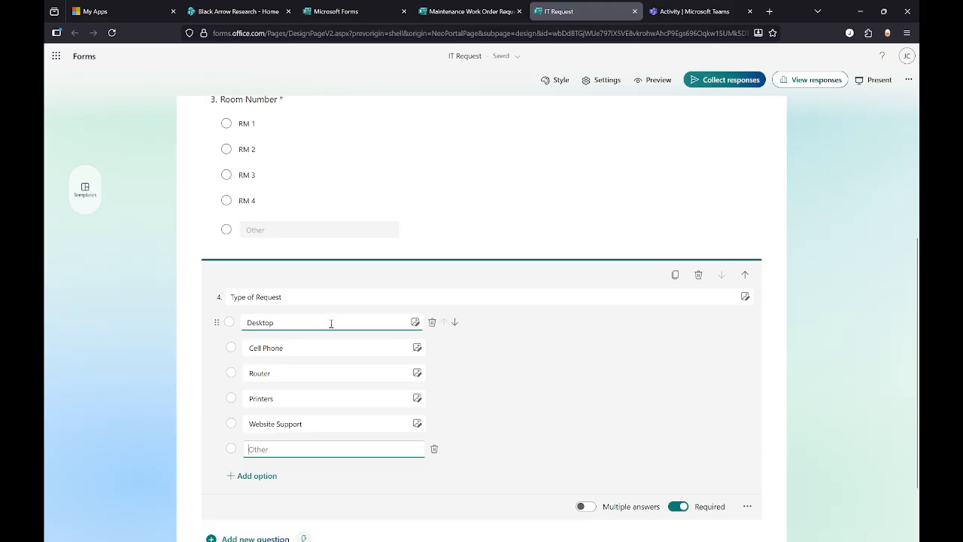
Check question 5 of the Maintenance Work Order Request form and add a choice question titled "Install/Repair?" to the IT Request form
click(467, 15)
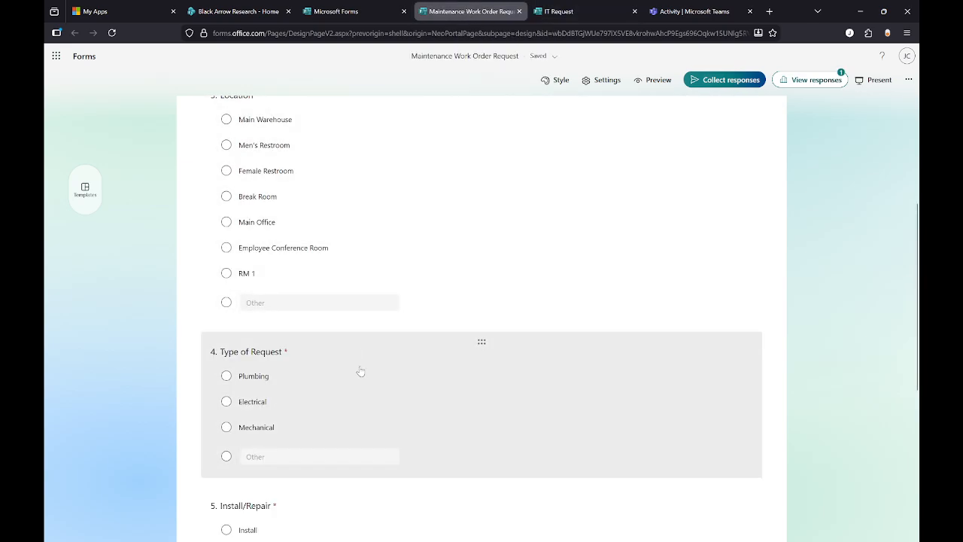
scroll(323, 367, down, 3)
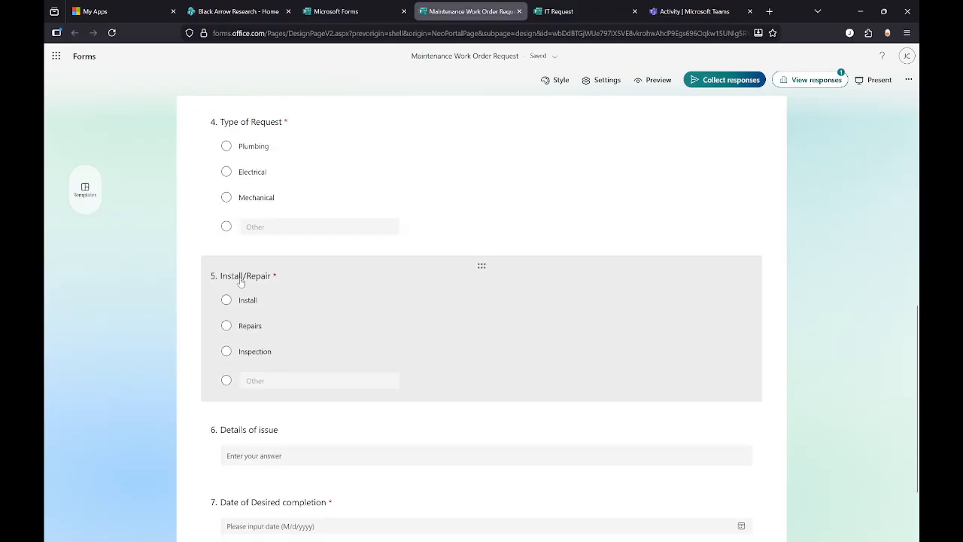
click(338, 9)
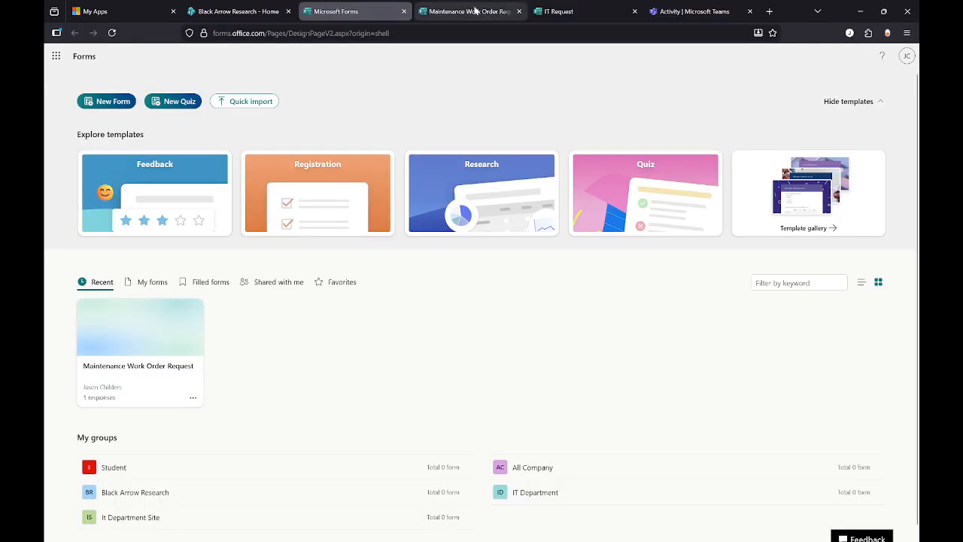
click(474, 11)
click(559, 11)
scroll(339, 361, down, 1)
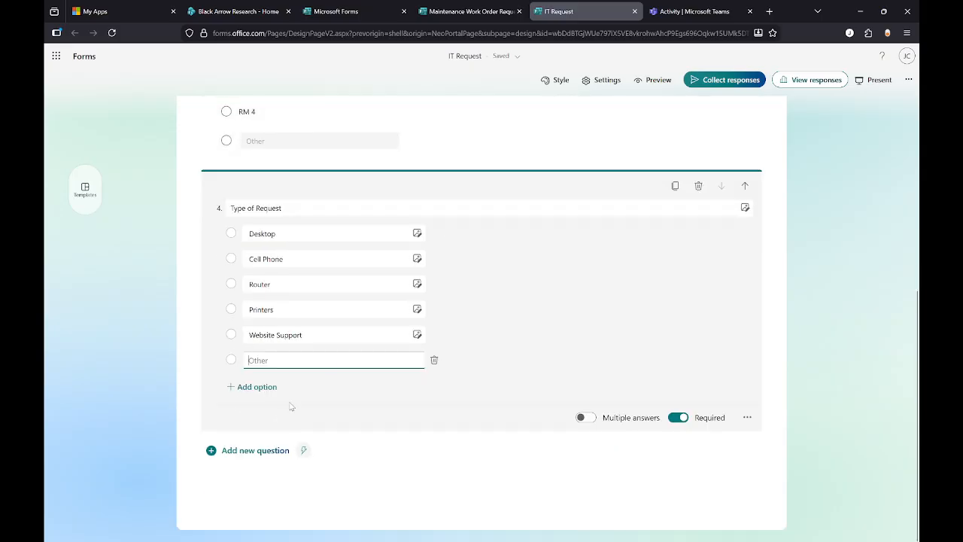
click(251, 454)
click(278, 481)
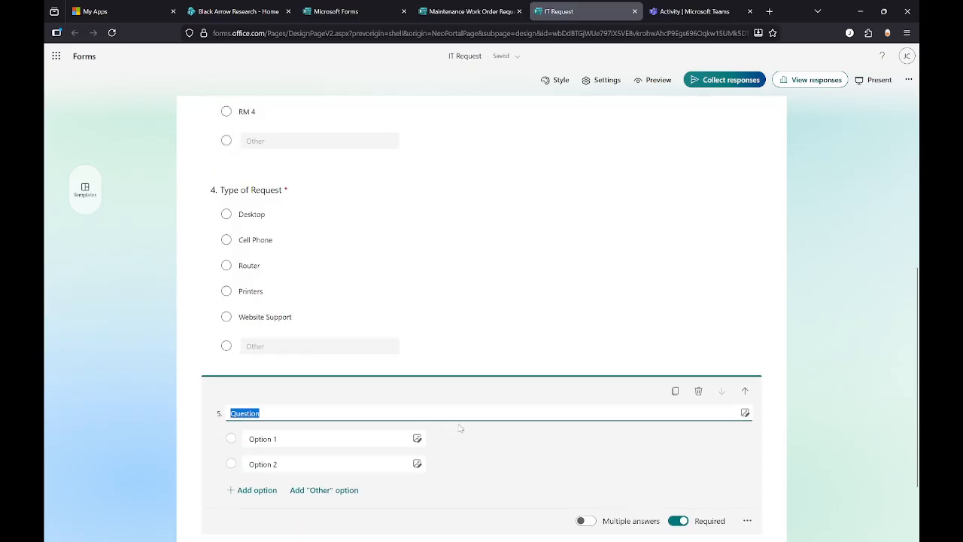
text(Install)
text(/)
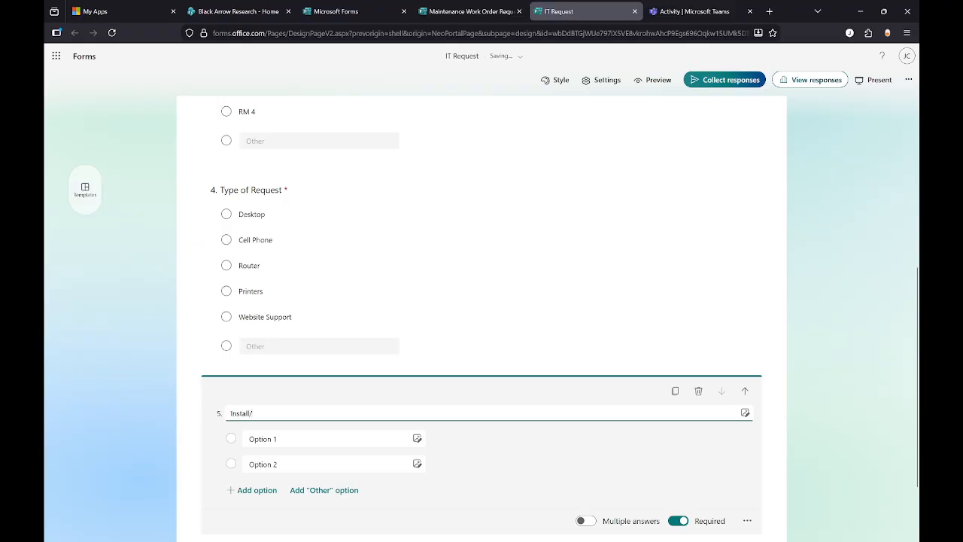
text(Repair?)
Give the Install/Repair? question the options "Install" and "Repair" plus an "Other" option
click(279, 438)
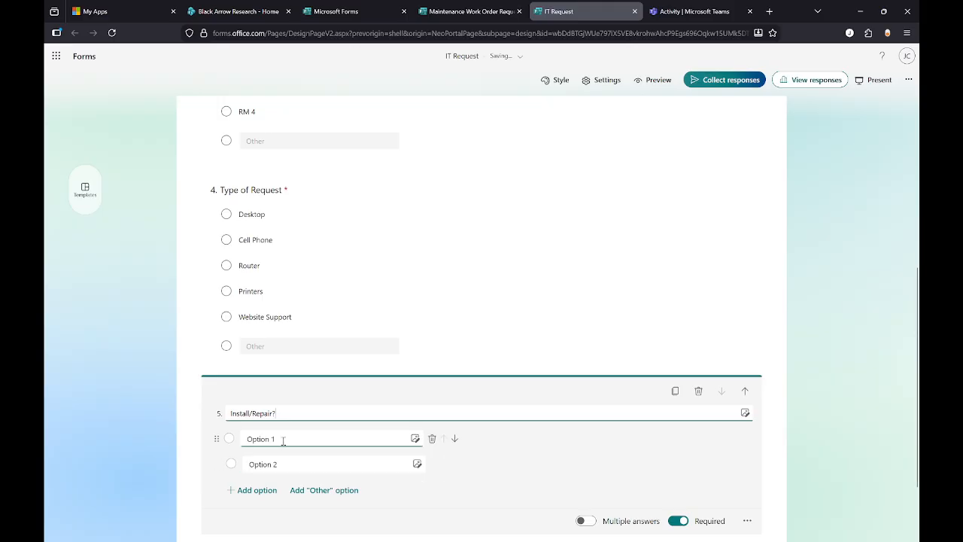
text(Install)
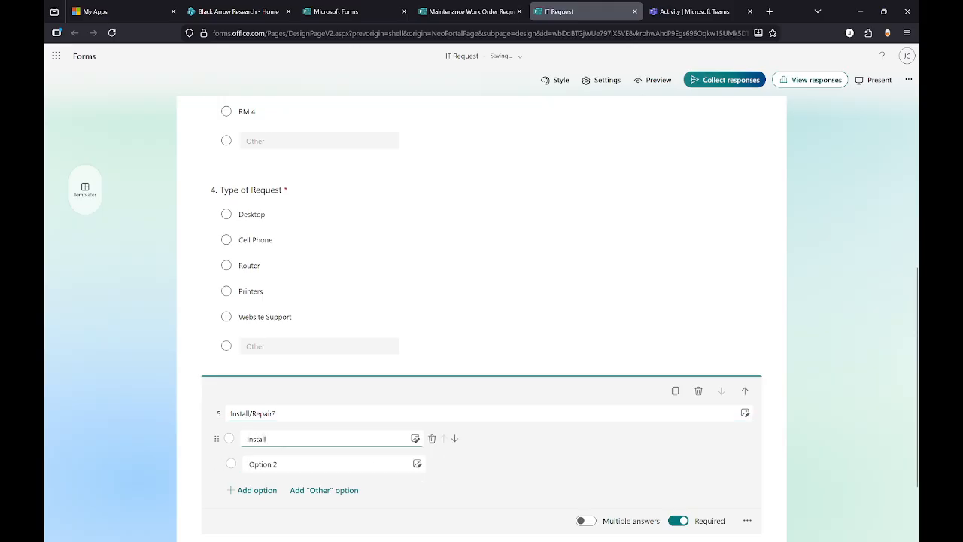
click(279, 461)
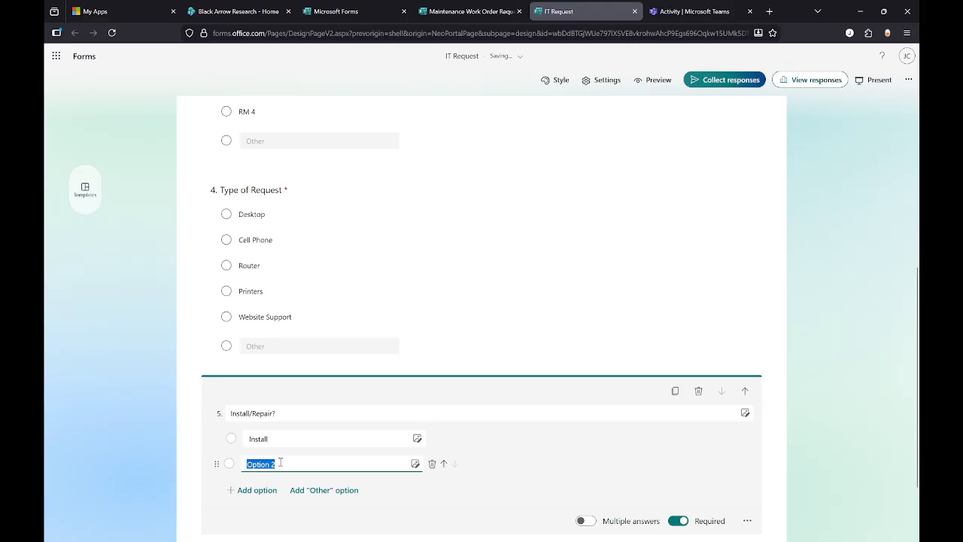
text(Repair)
click(307, 490)
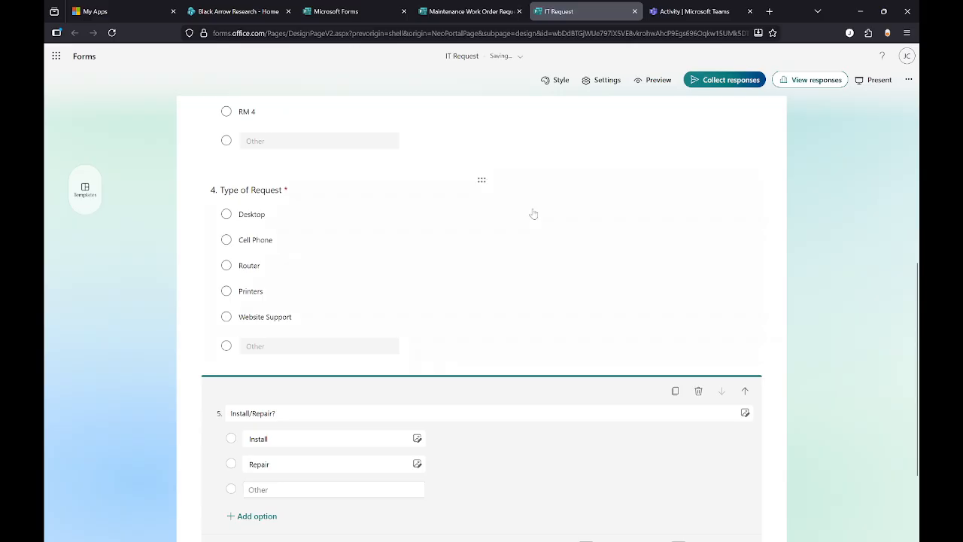
Check question 6 of the maintenance form and add a text question titled "Details on issue" to the IT Request form
click(466, 12)
scroll(489, 256, down, 2)
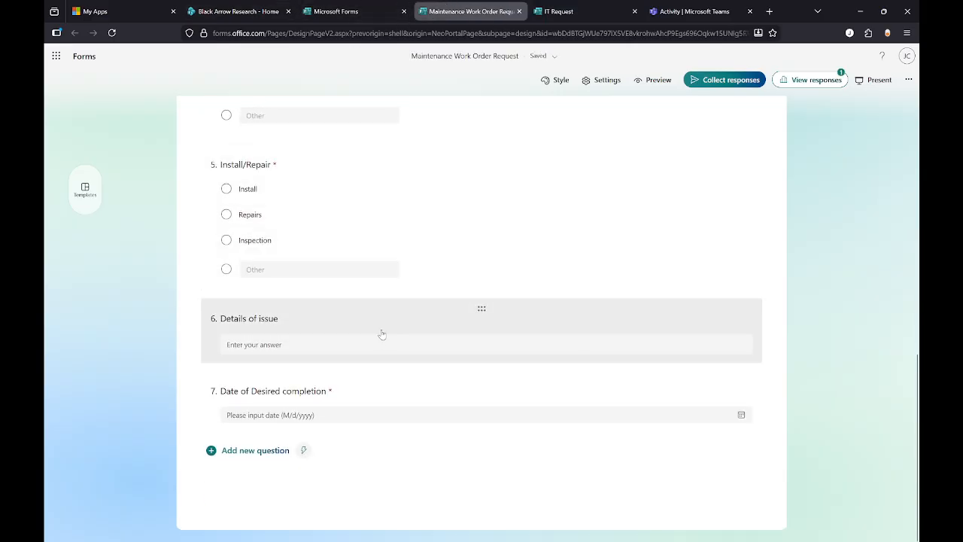
click(575, 9)
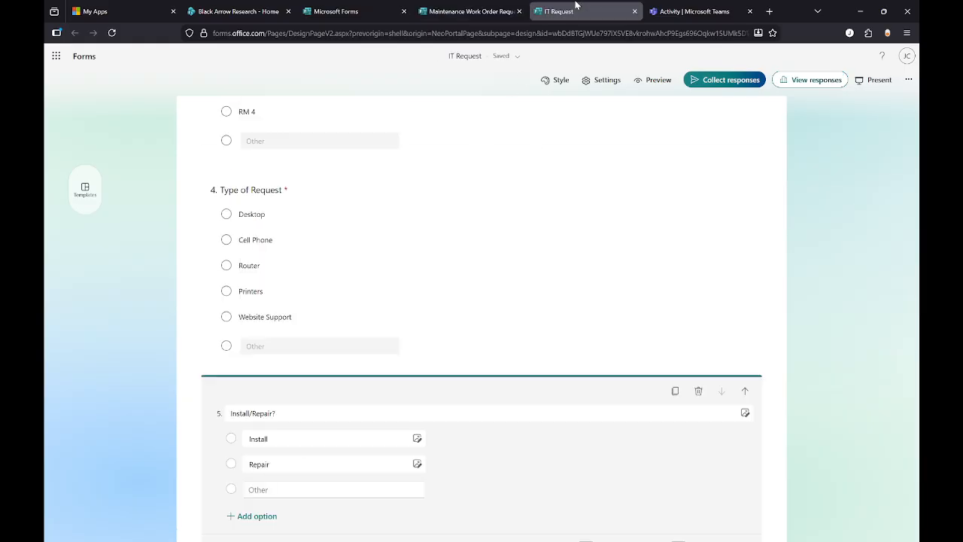
scroll(450, 311, down, 2)
click(248, 451)
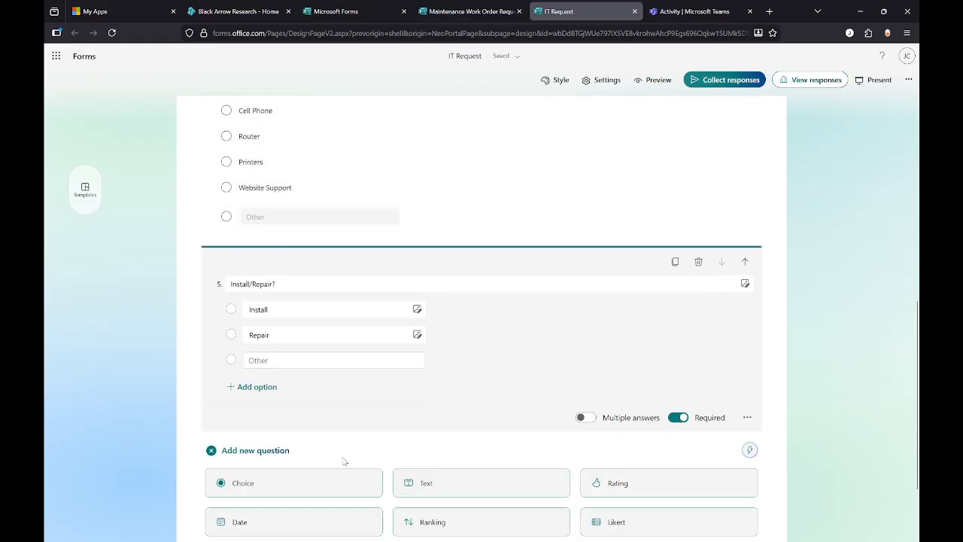
scroll(343, 460, down, 3)
click(466, 366)
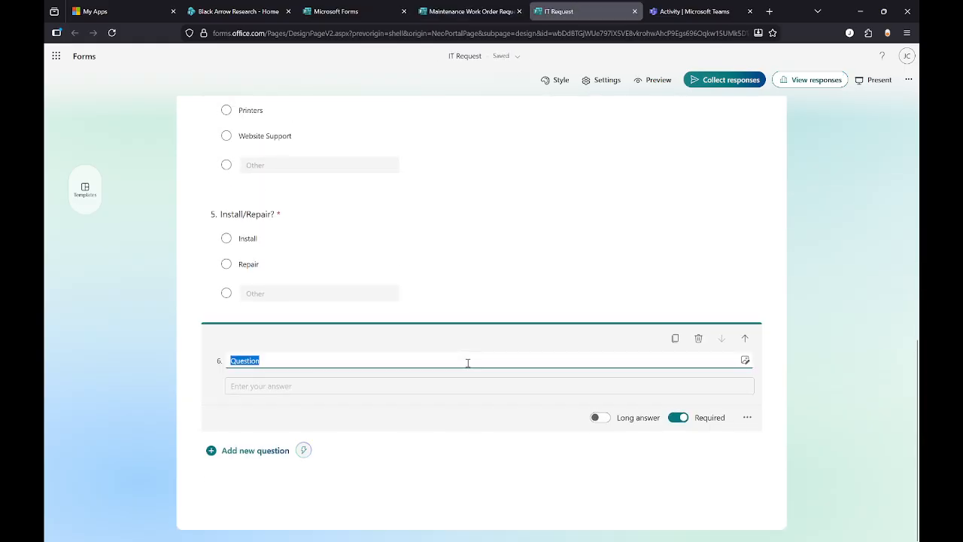
text(Details on issue)
scroll(260, 367, up, 2)
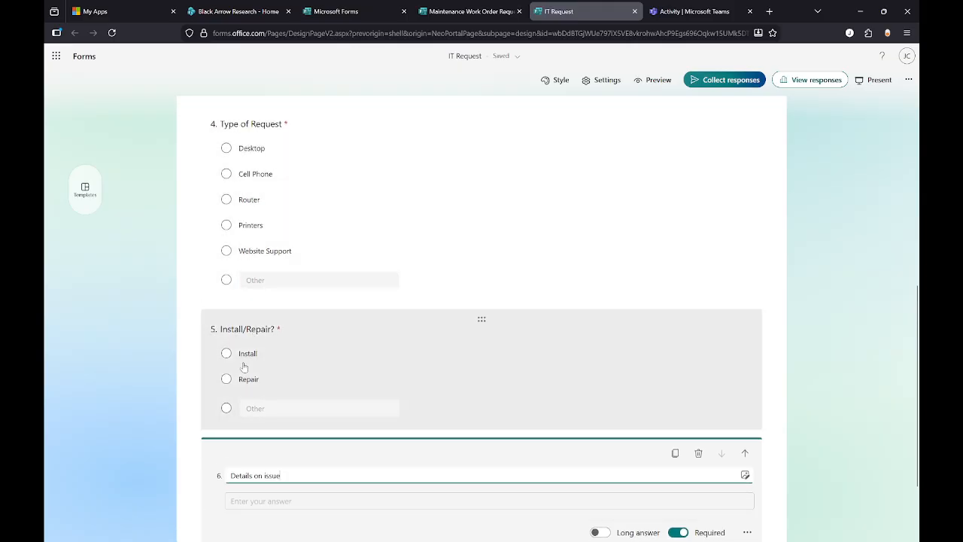
scroll(244, 364, down, 2)
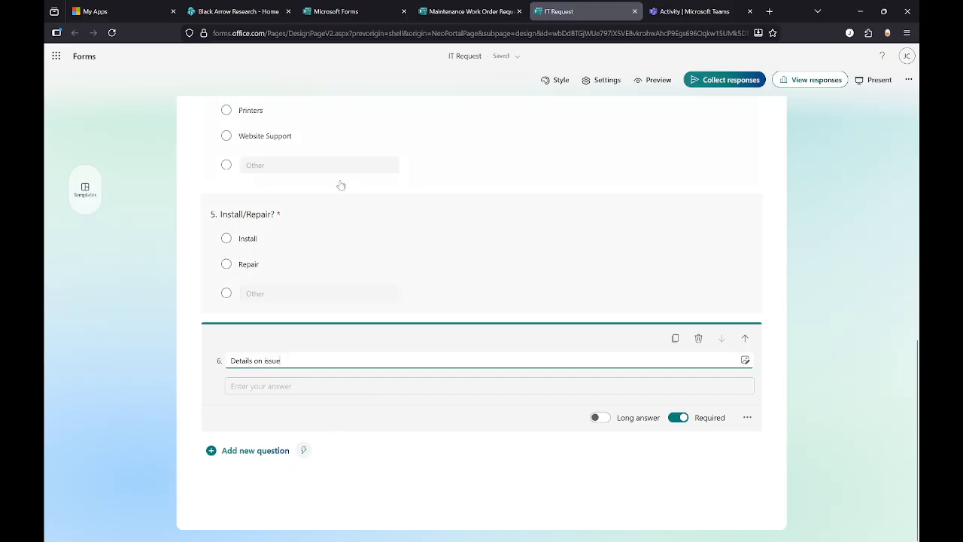
Check question 7 of the Maintenance Work Order Request form and add a date question titled "Date of Desired Compltion" to the IT Request form
click(466, 12)
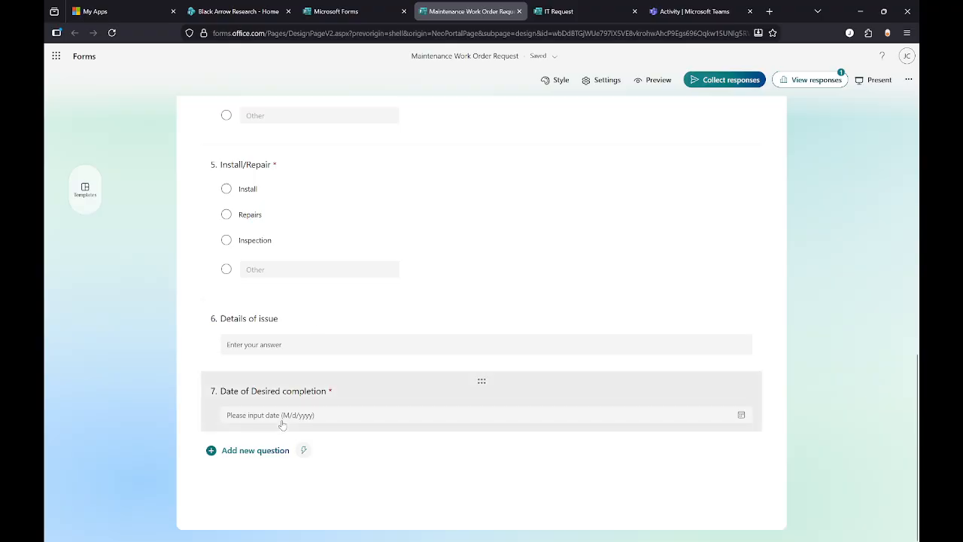
click(578, 12)
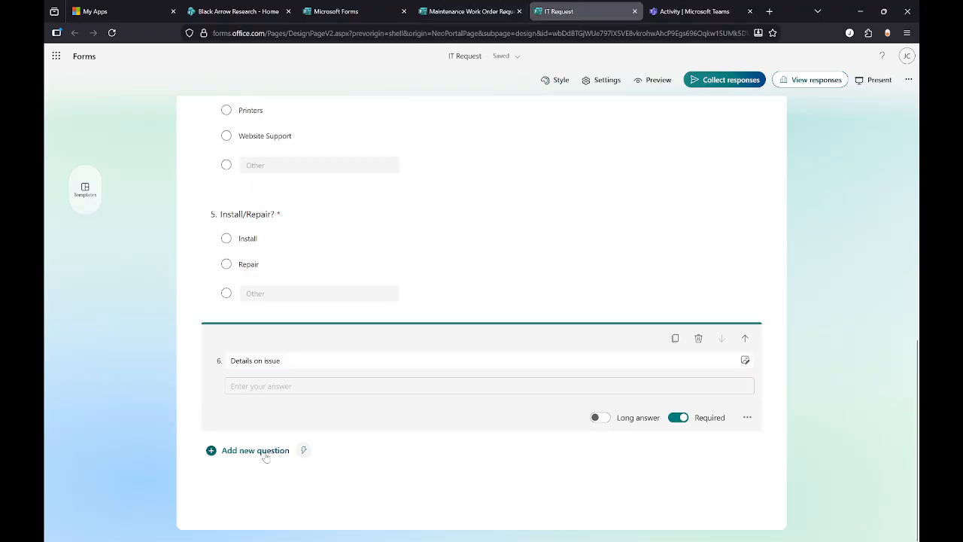
click(262, 454)
click(239, 519)
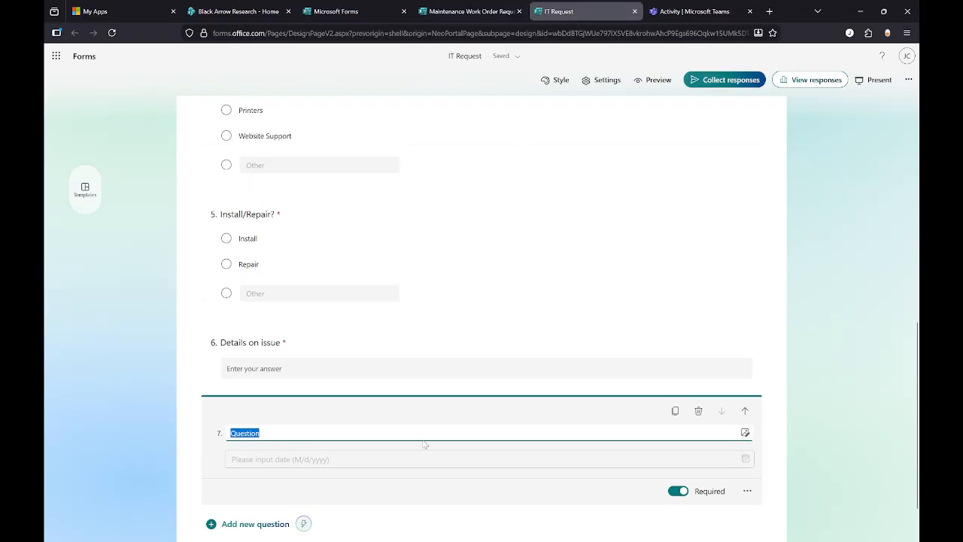
text(Date of Desire)
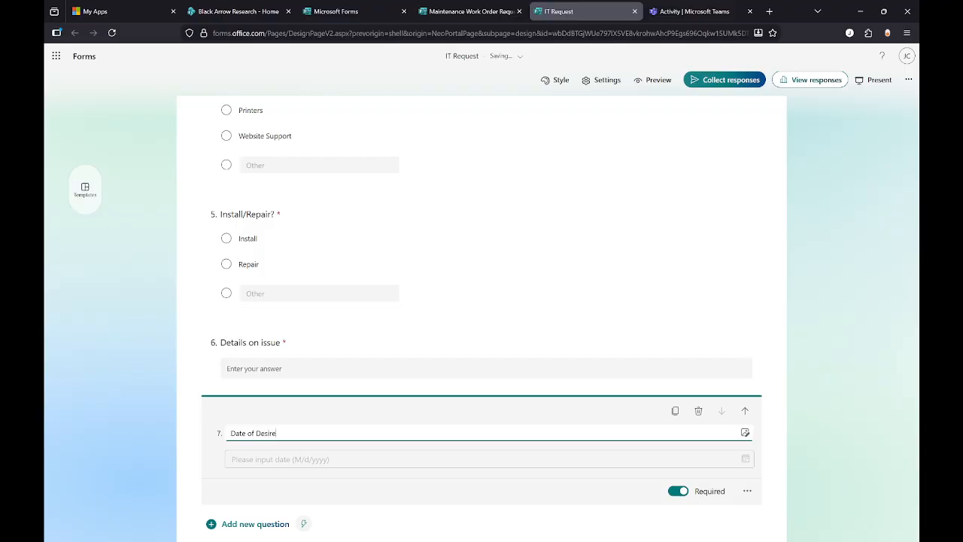
text(d Compe)
key(BackSpace)
text(ltion)
click(782, 408)
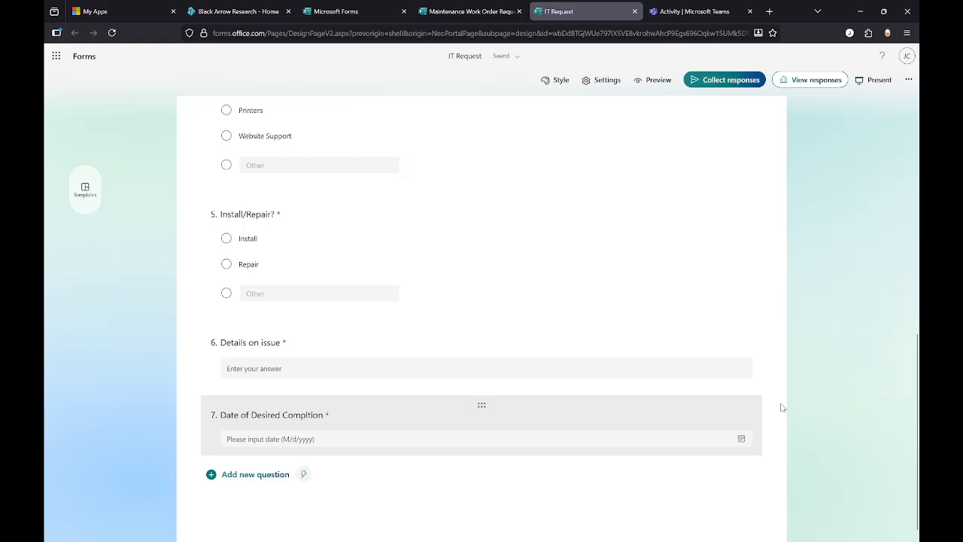
Add a choice question titled "Priority" at the end of the IT Request form
scroll(783, 408, up, 6)
scroll(783, 408, down, 6)
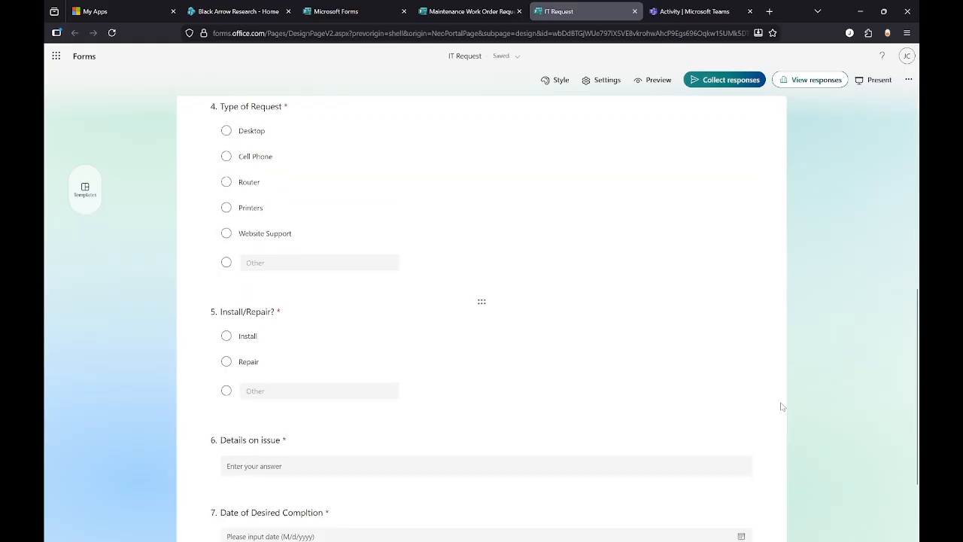
click(250, 451)
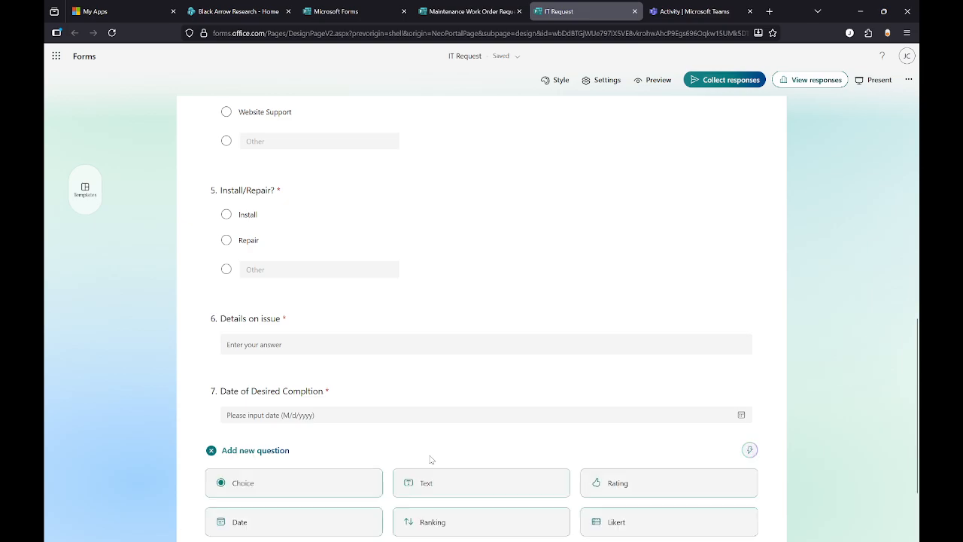
click(303, 426)
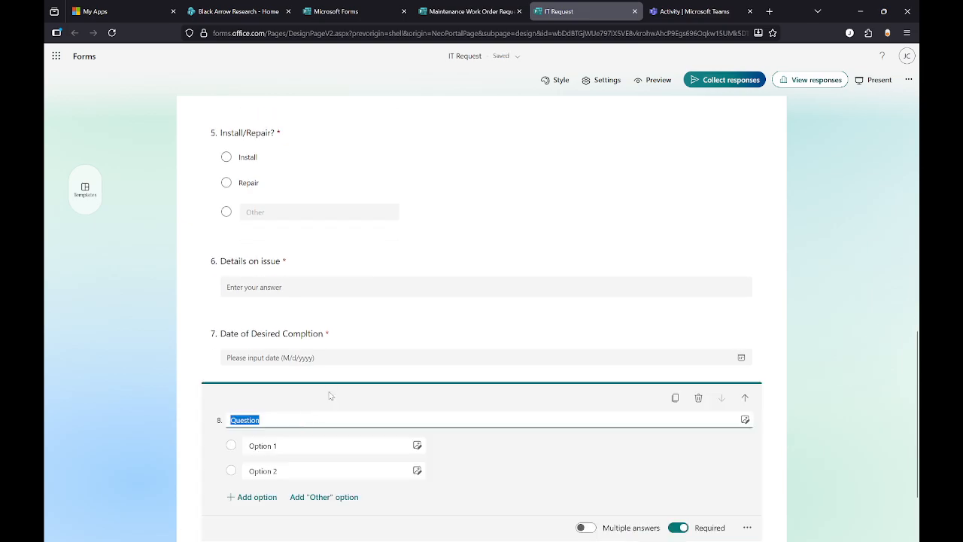
text(Prio)
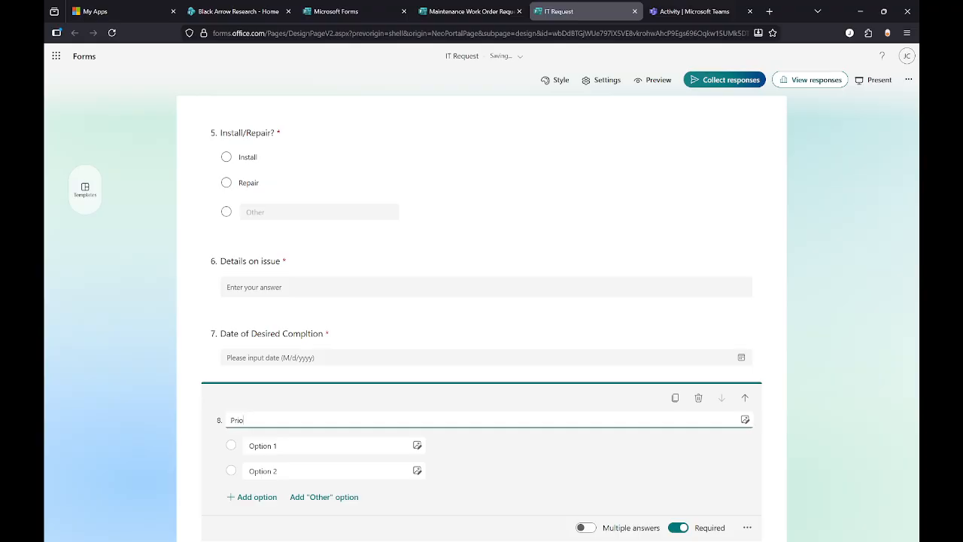
text(tity)
Give the Priority question the options "Emergency", "High" and "Normal" plus an "Other" option
click(272, 446)
text(High)
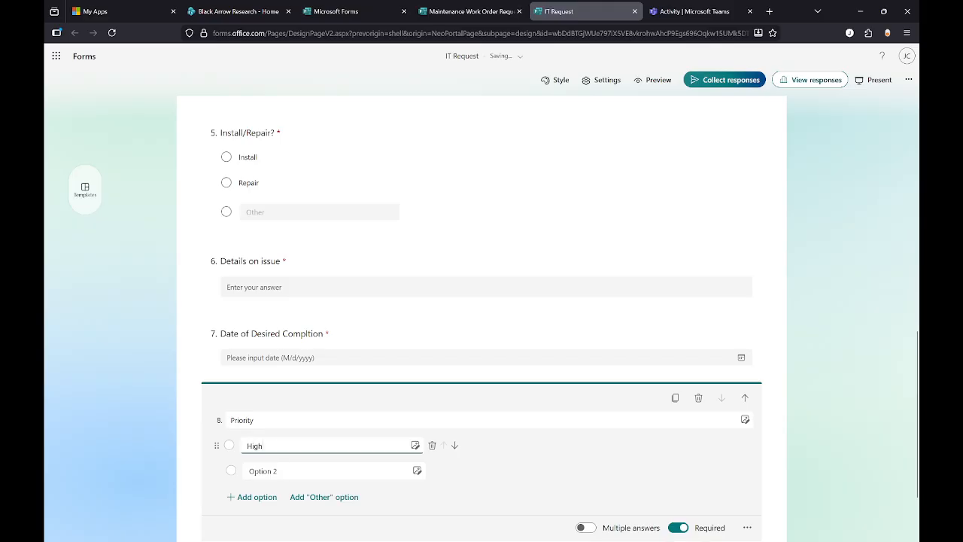
key(BackSpace)
key(BackSpace)
key(BackSpace)
key(BackSpace)
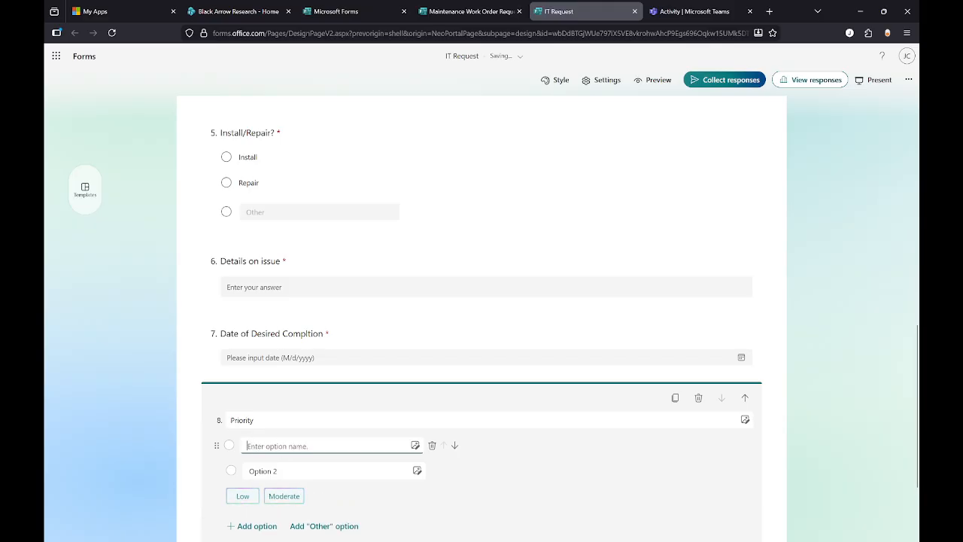
text(Emergency)
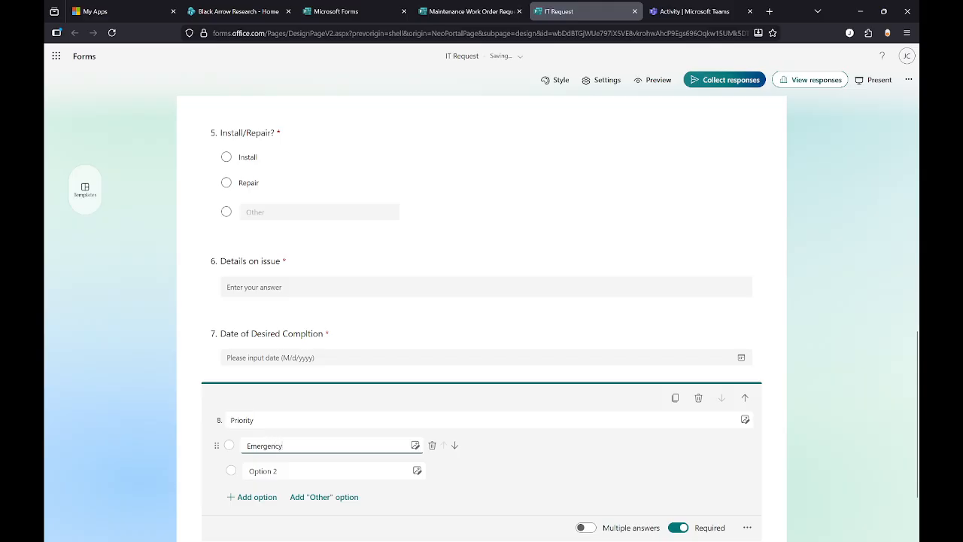
click(279, 471)
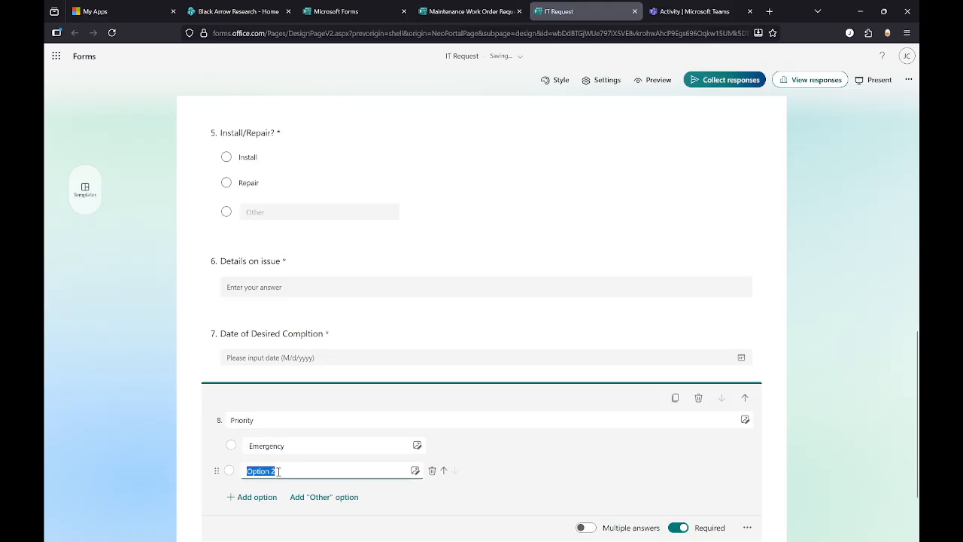
text(High)
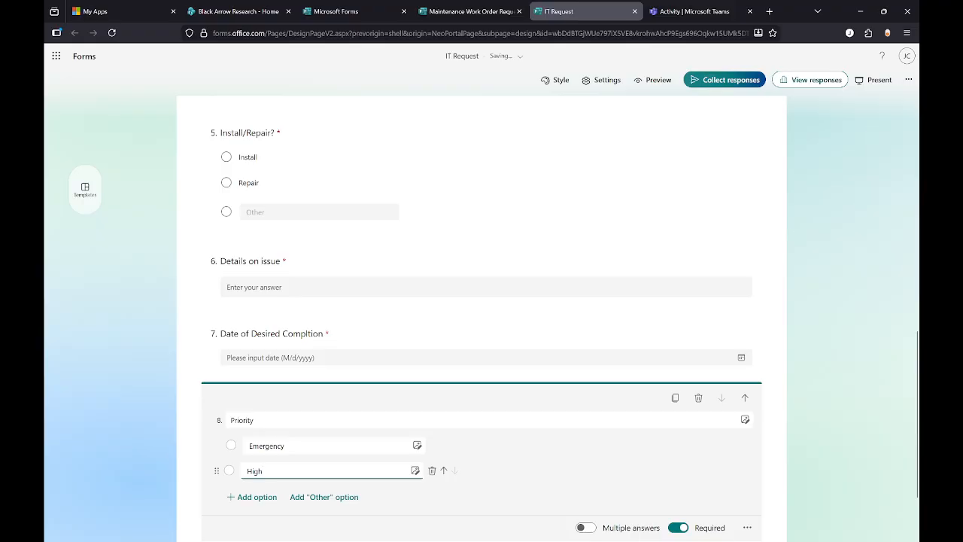
click(244, 500)
text(Normal)
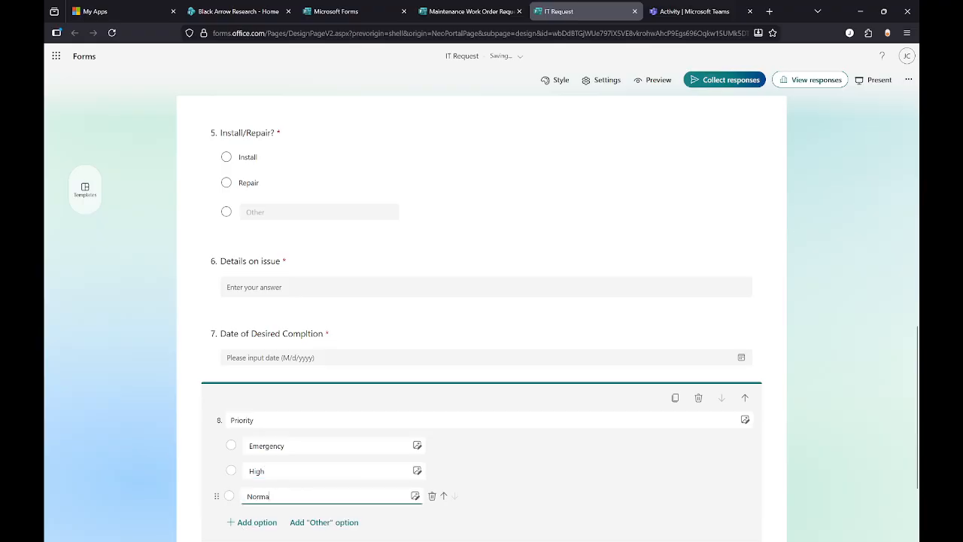
click(330, 522)
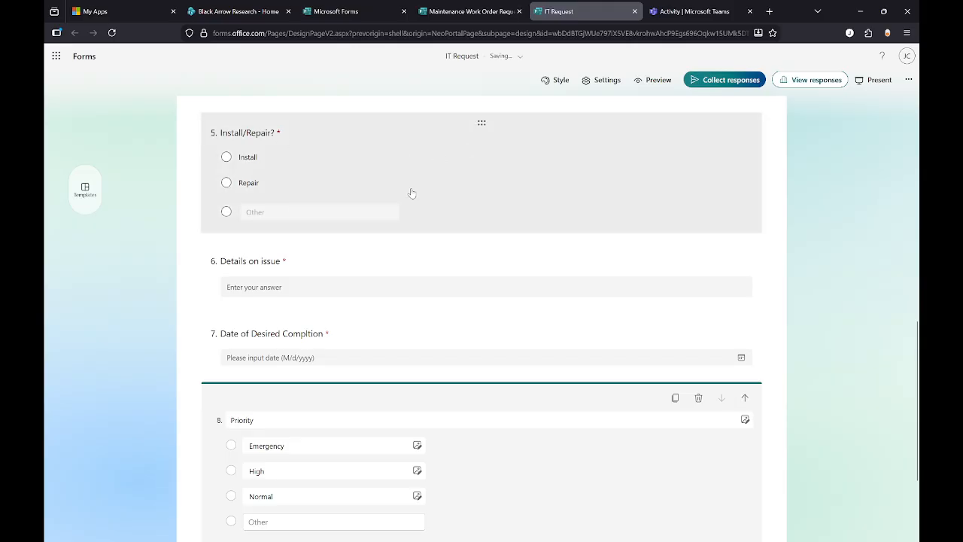
Move the Priority question up to position 3, directly after Today's Date
click(744, 397)
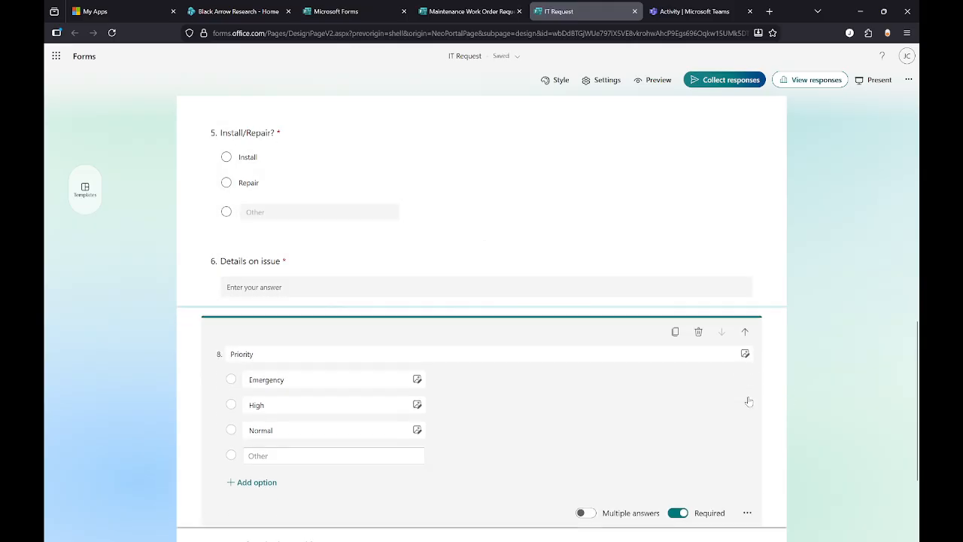
click(745, 284)
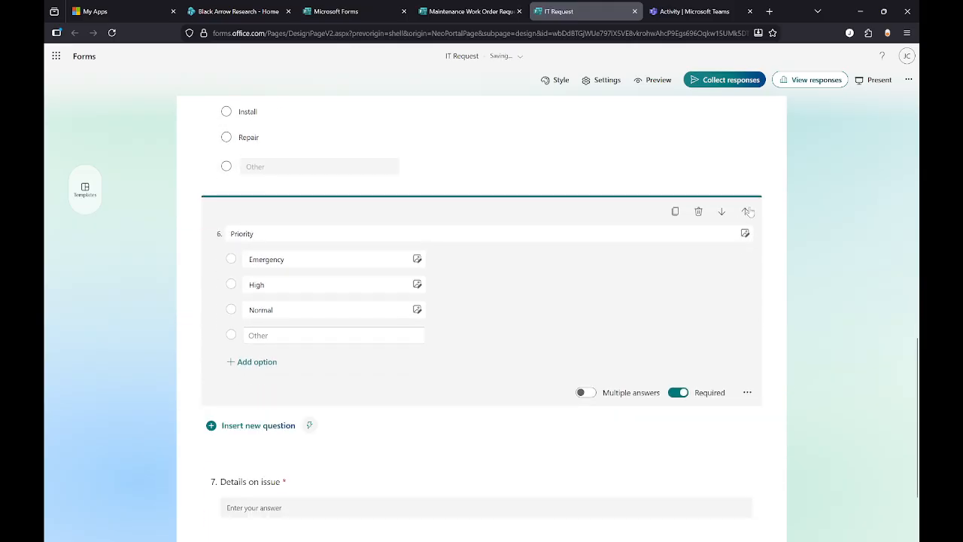
click(746, 211)
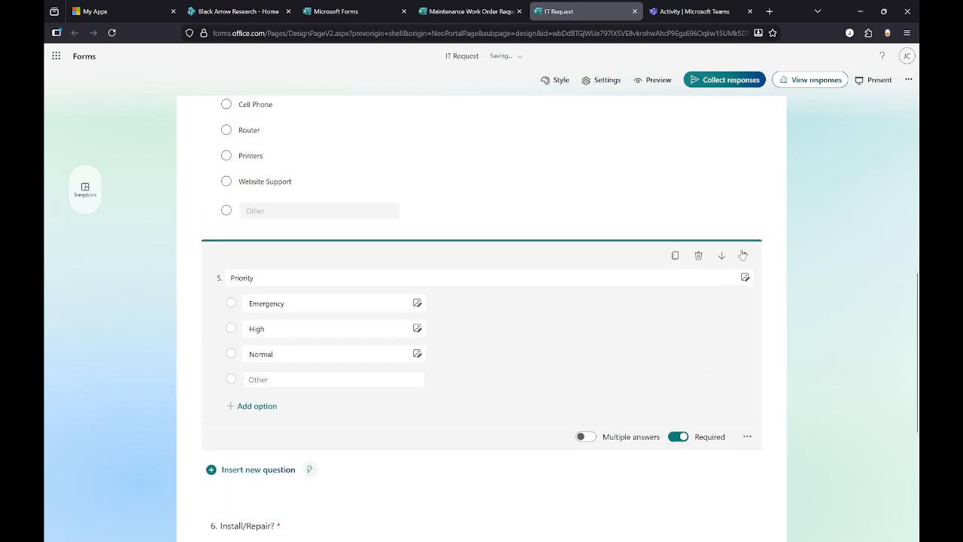
click(743, 255)
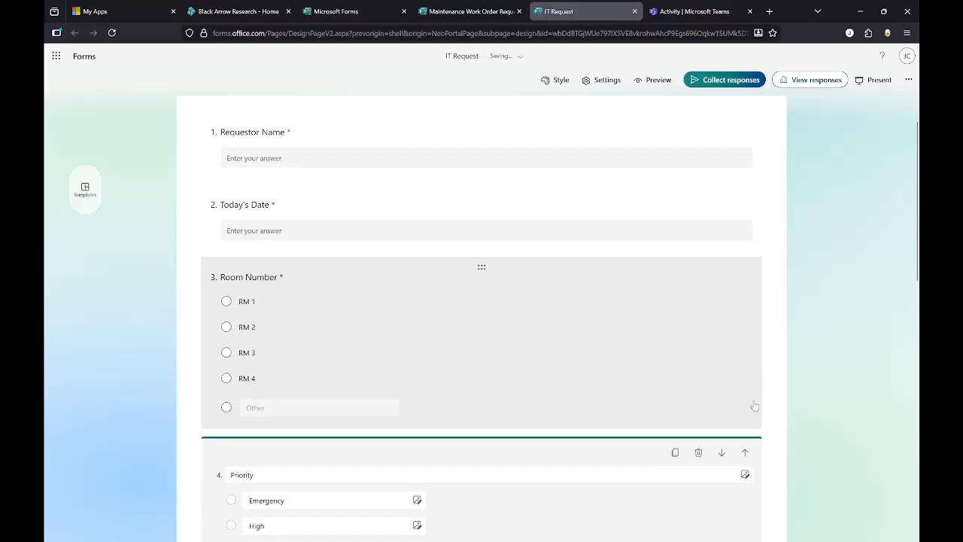
click(745, 452)
scroll(746, 458, down, 1)
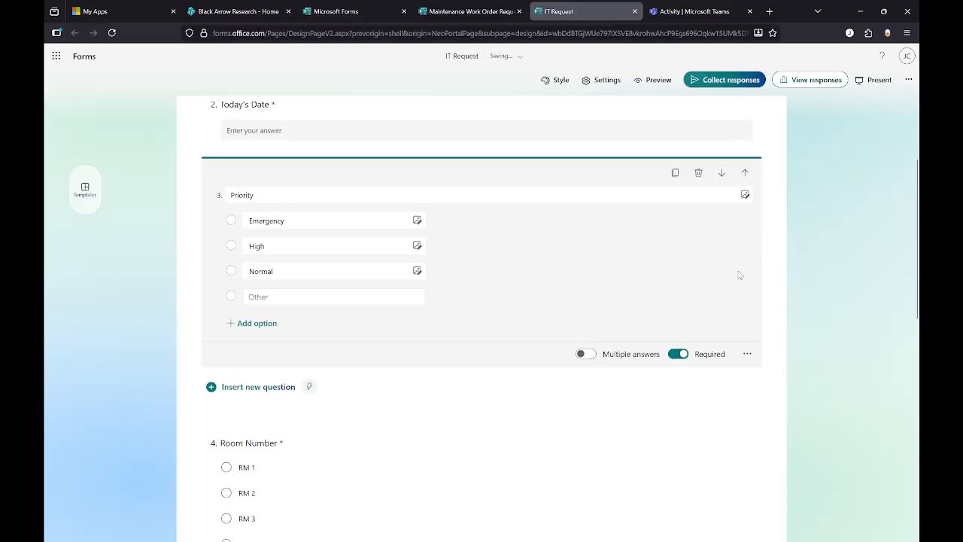
scroll(470, 263, up, 2)
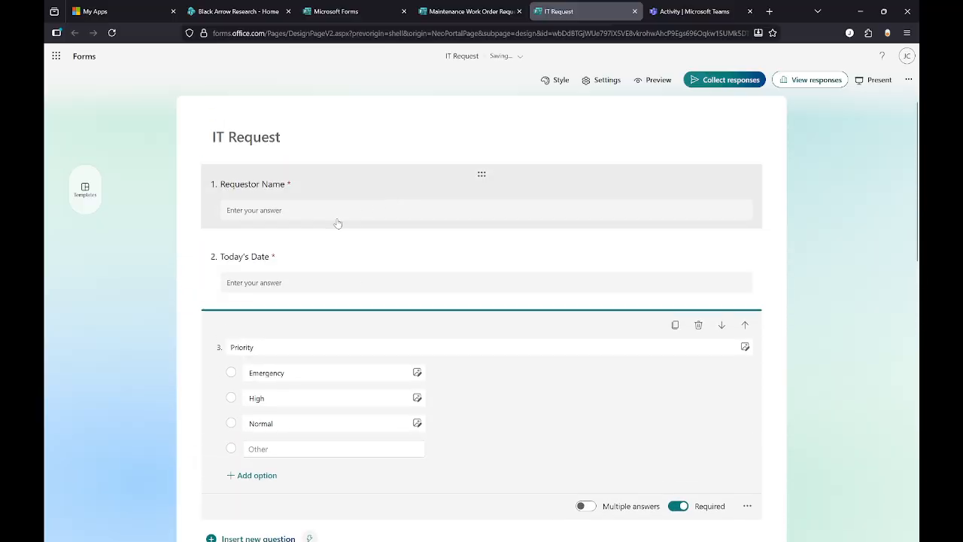
click(816, 318)
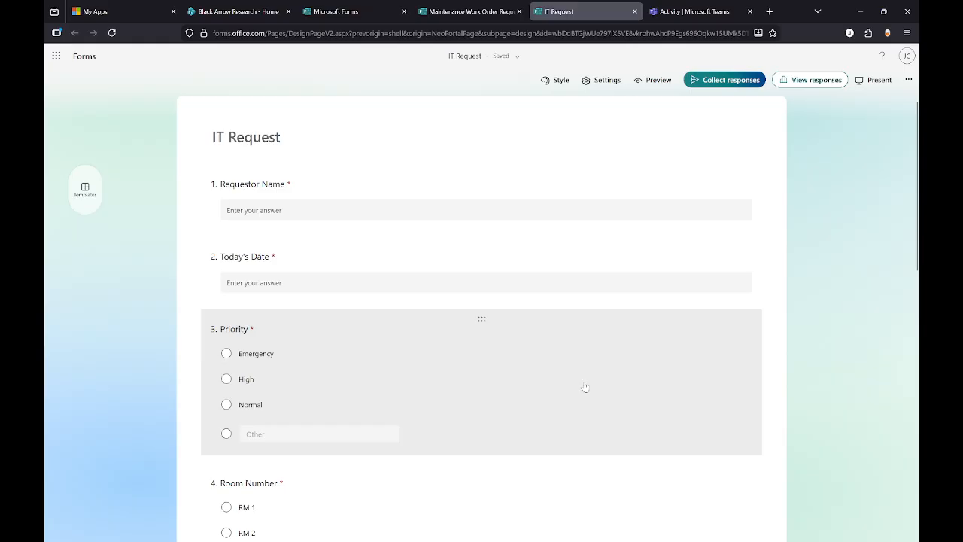
Look over the finished IT Request form and copy its response link with the URL shortened
scroll(585, 384, down, 9)
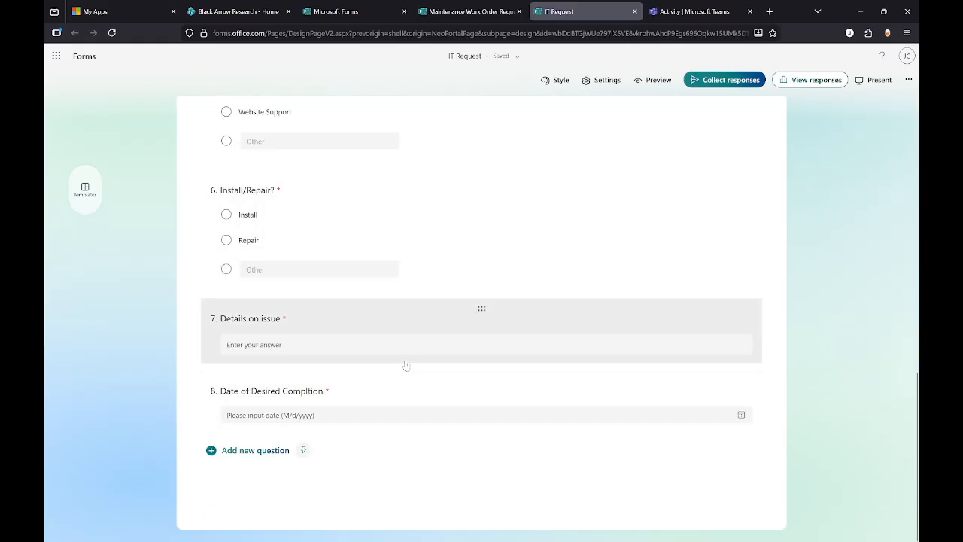
scroll(436, 422, up, 4)
scroll(436, 423, up, 6)
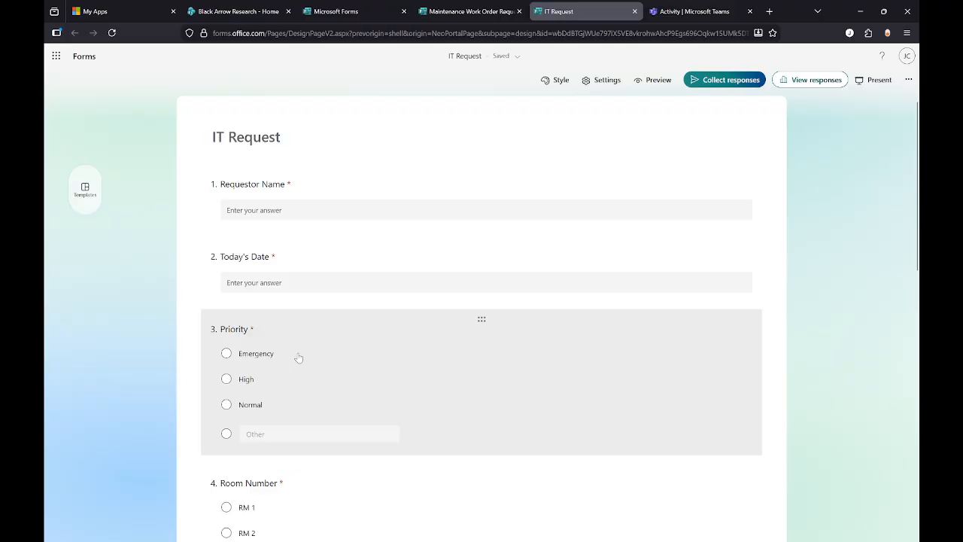
scroll(384, 351, down, 9)
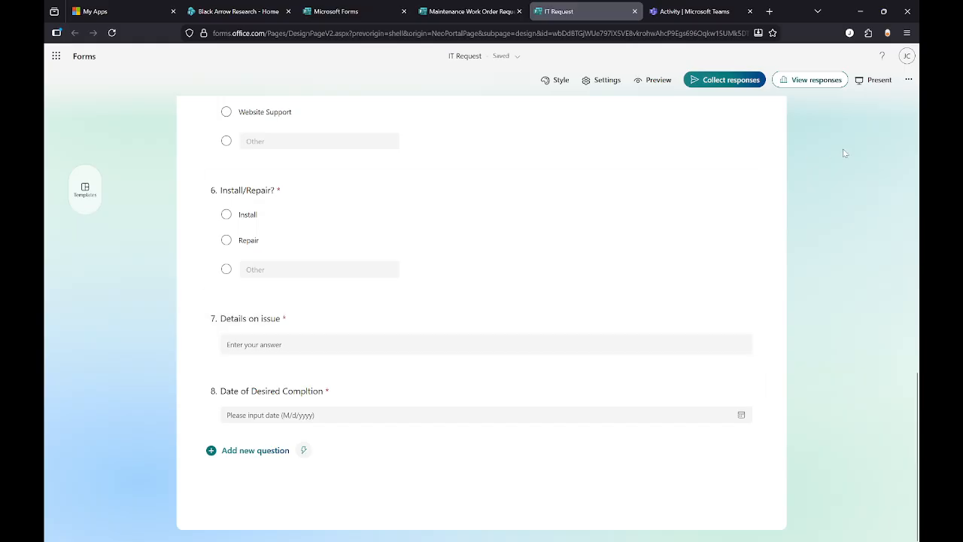
scroll(844, 153, up, 9)
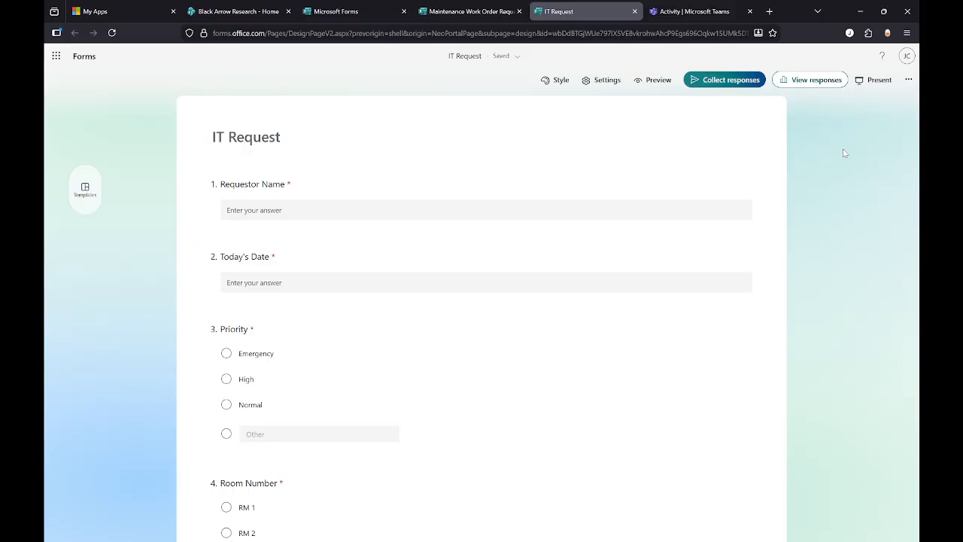
click(730, 81)
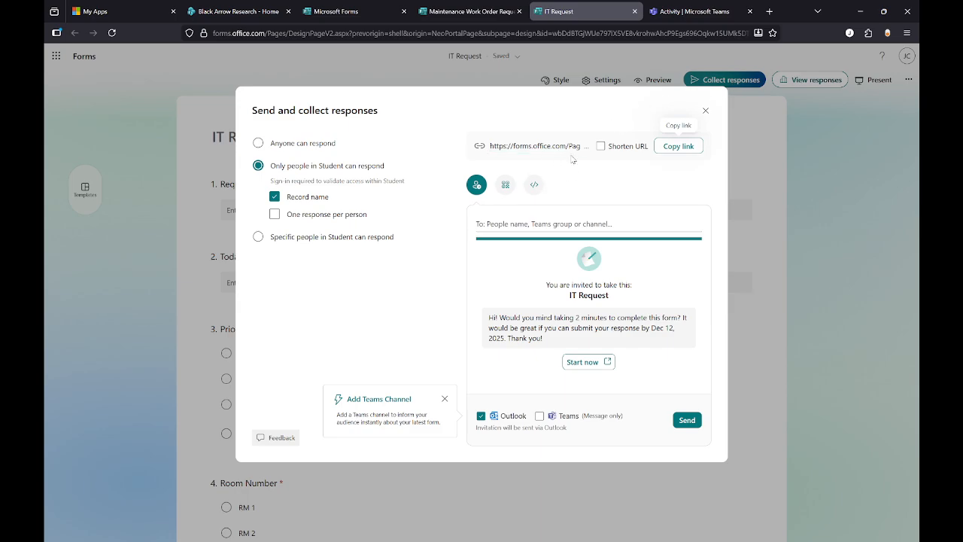
click(601, 146)
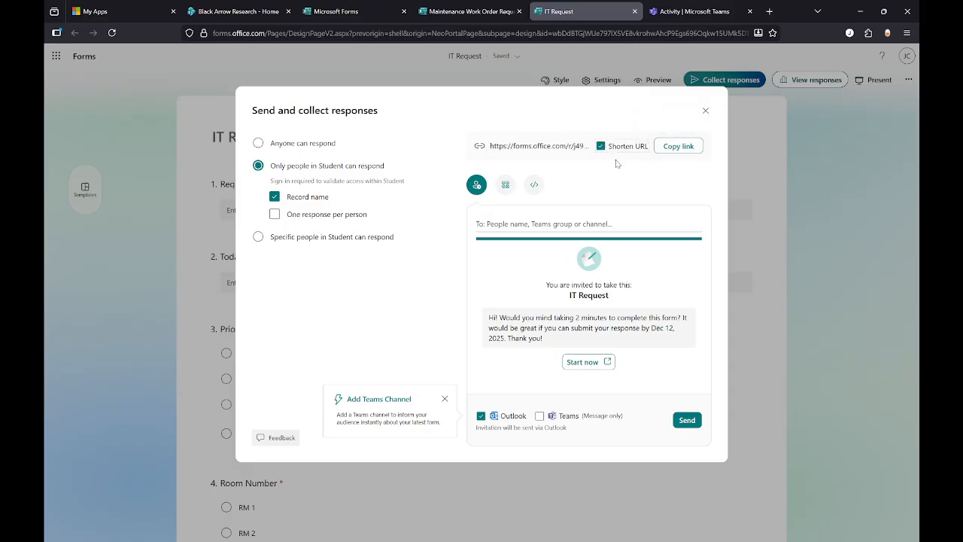
click(679, 147)
Switch to the Black Arrow Research SharePoint home page and open it for editing at the Work Order Requests quick links
click(252, 13)
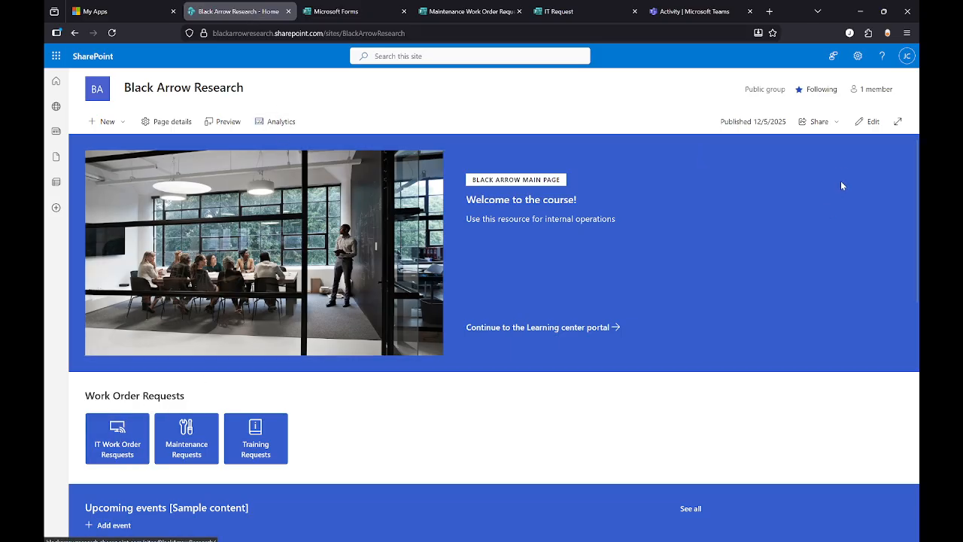
click(868, 124)
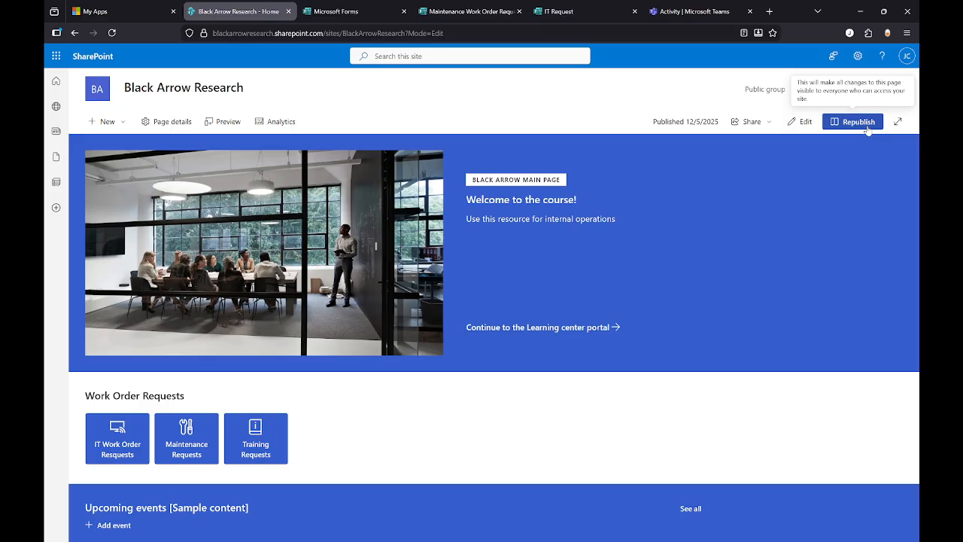
click(465, 12)
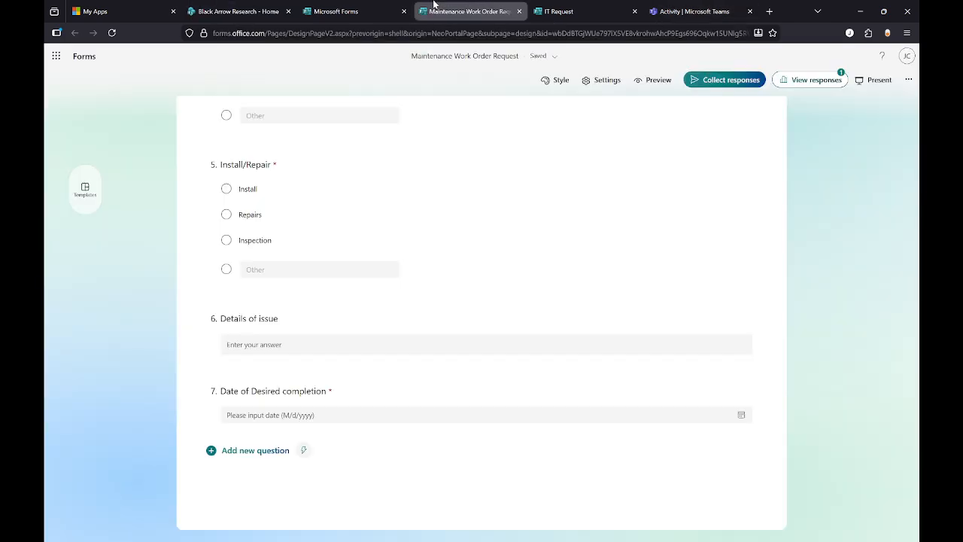
scroll(365, 278, up, 8)
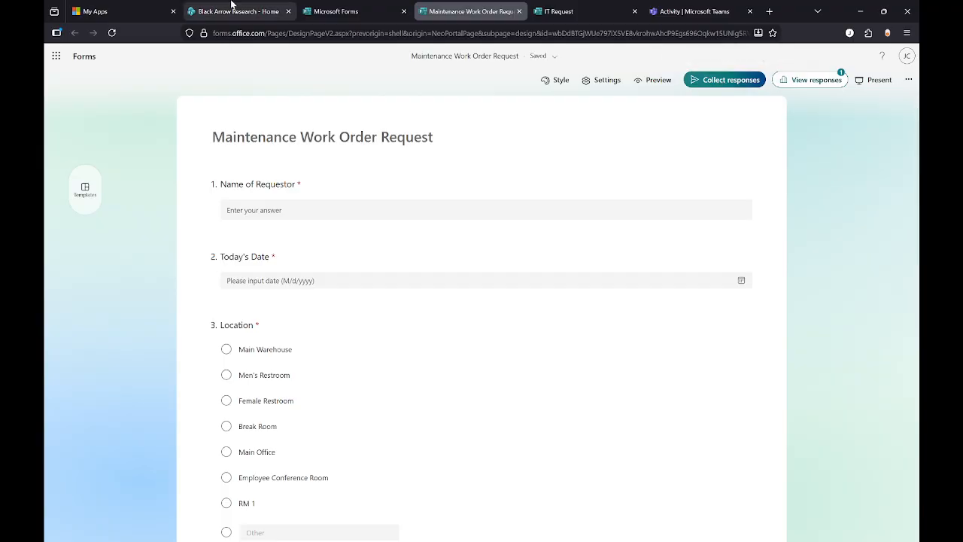
click(233, 6)
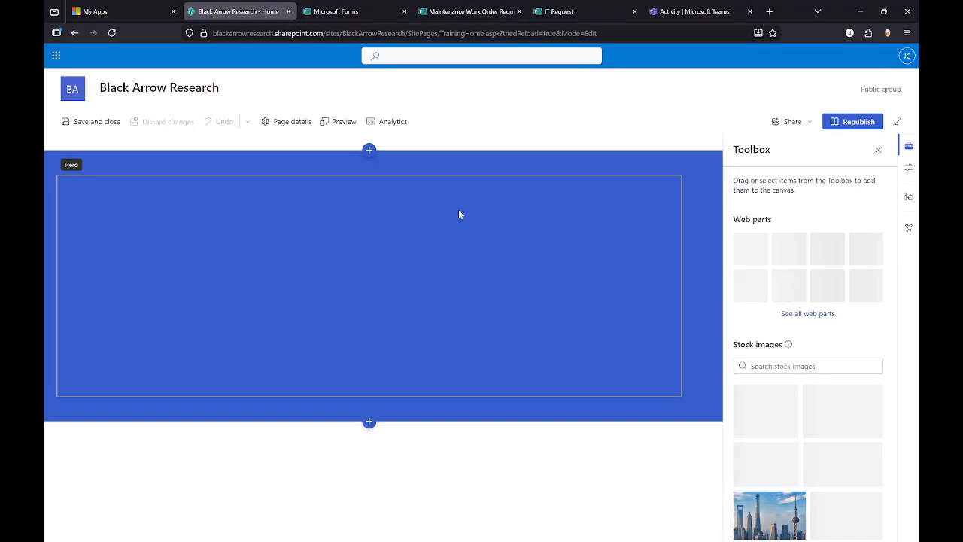
scroll(322, 314, down, 2)
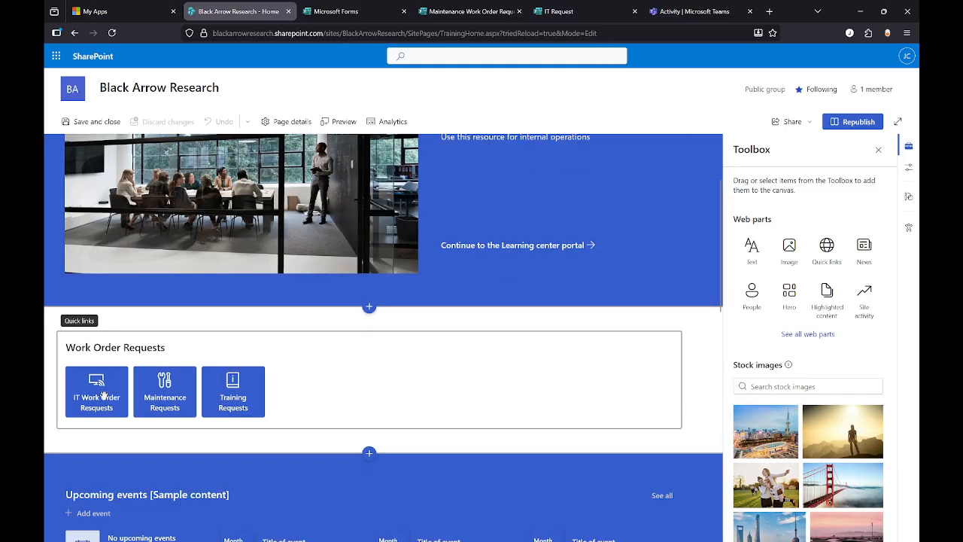
click(103, 393)
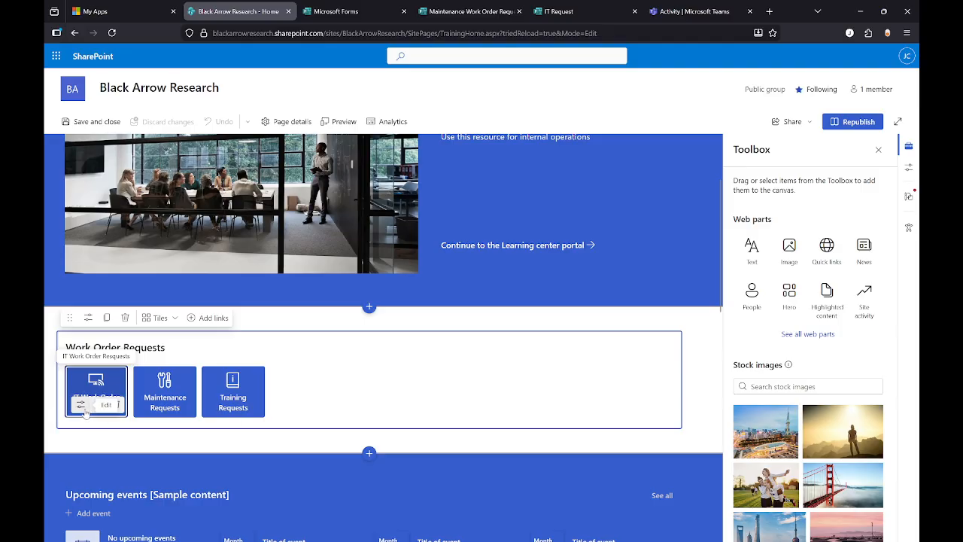
click(80, 405)
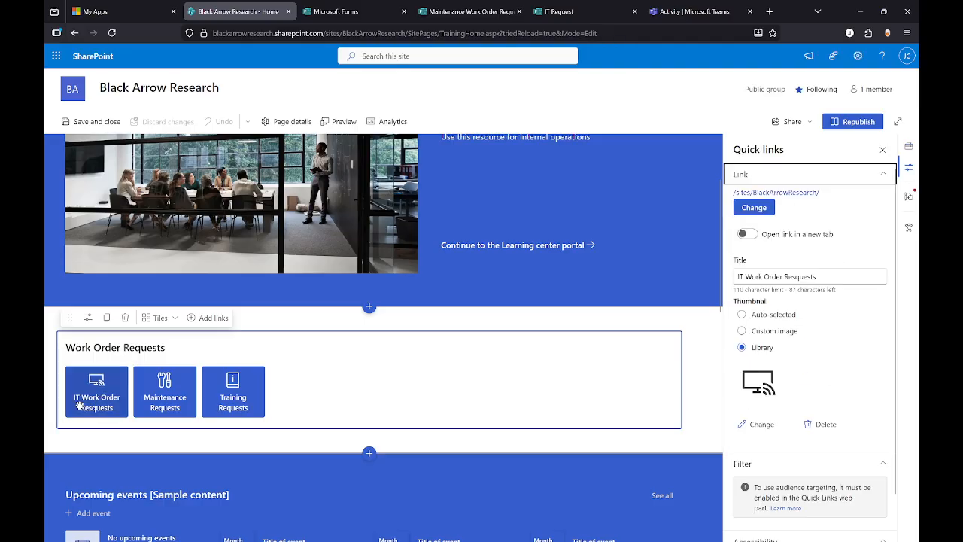
click(80, 406)
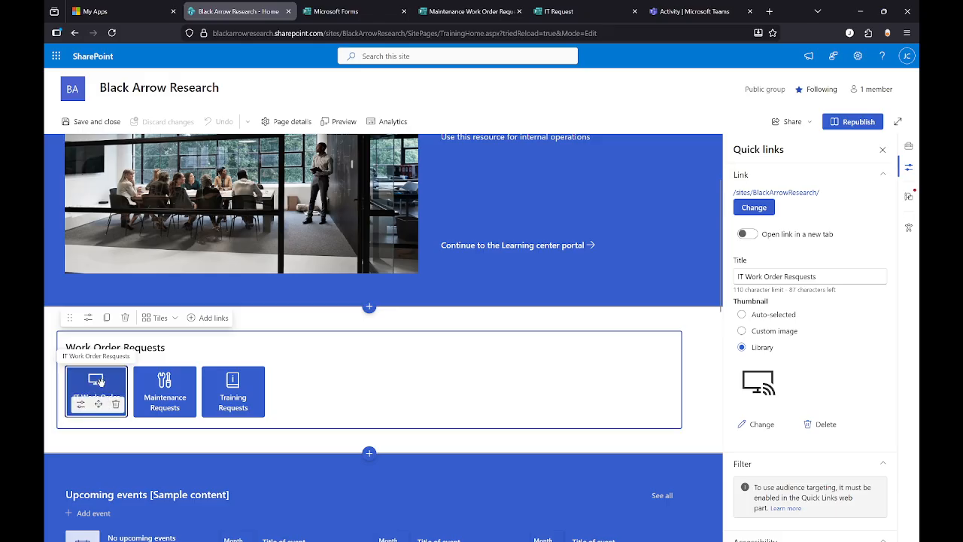
click(753, 211)
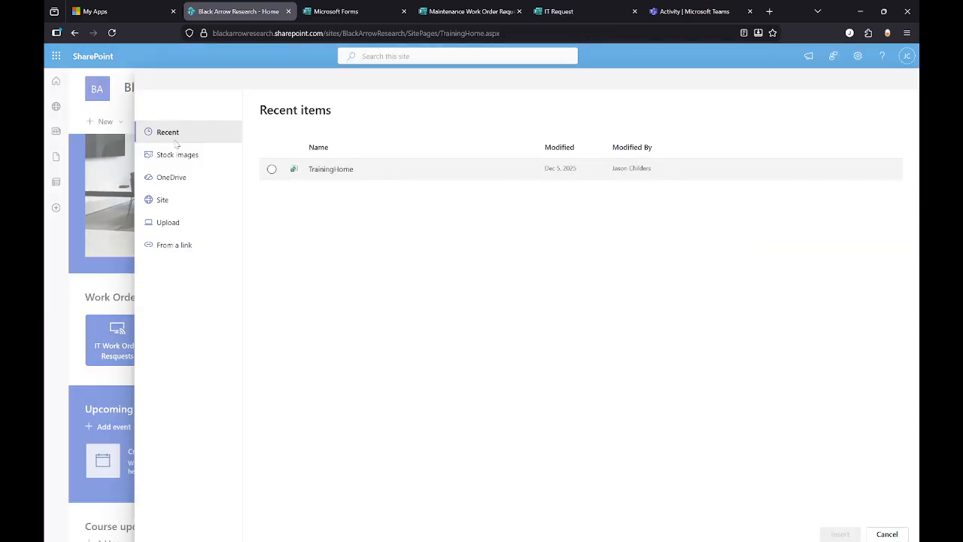
click(175, 254)
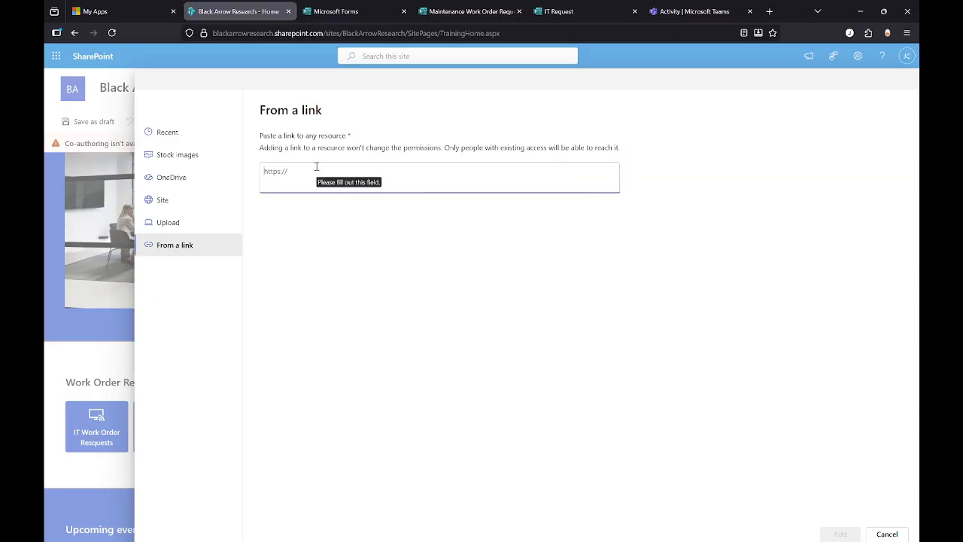
text(https://forms.office.com/r/j49PPxUfj3)
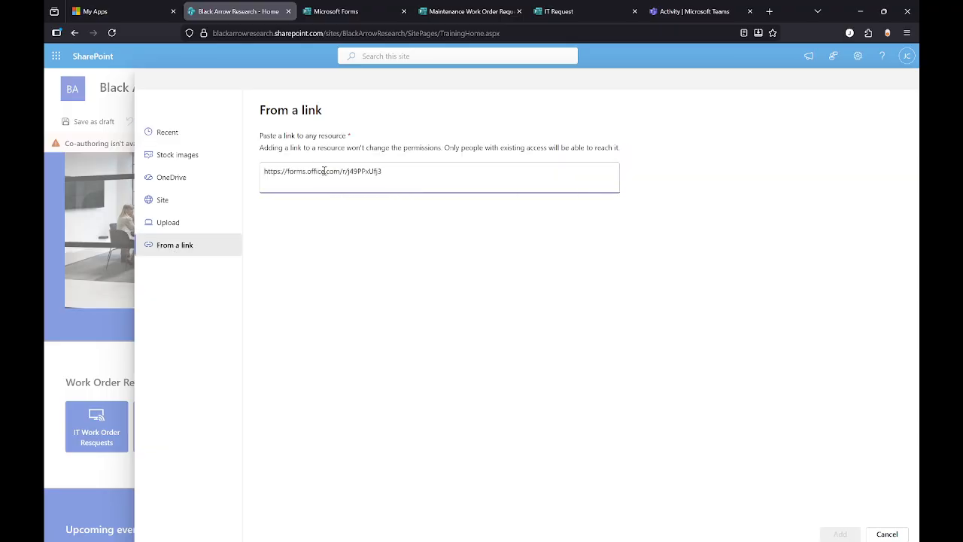
right_click(407, 168)
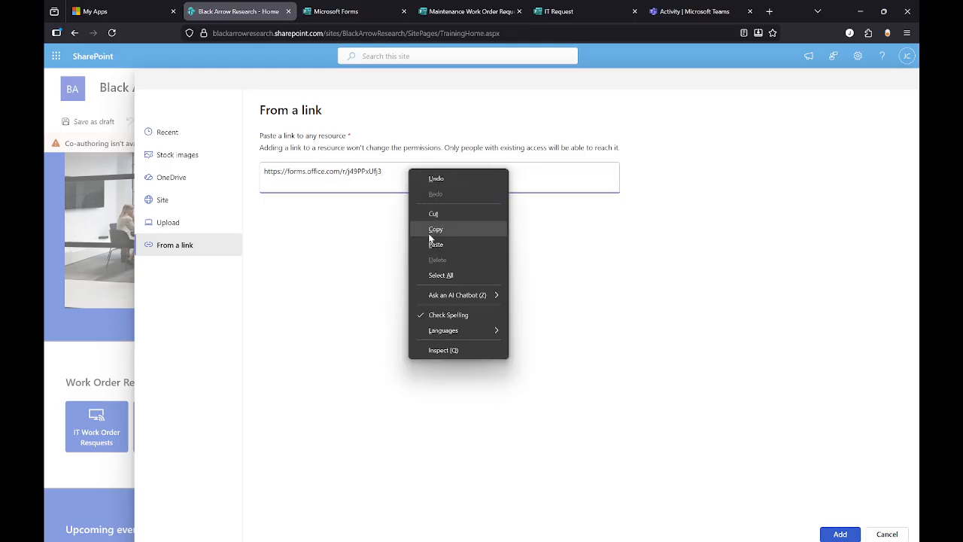
click(371, 225)
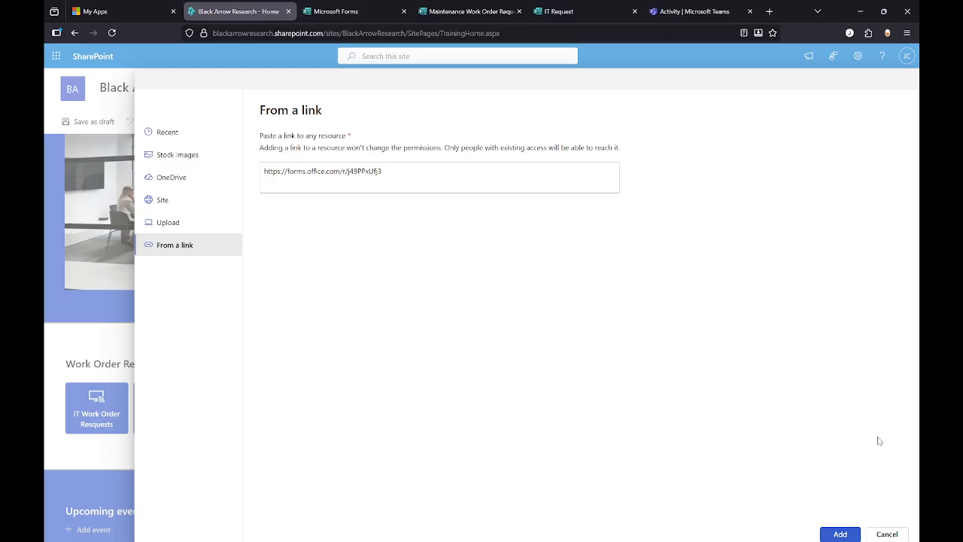
click(840, 535)
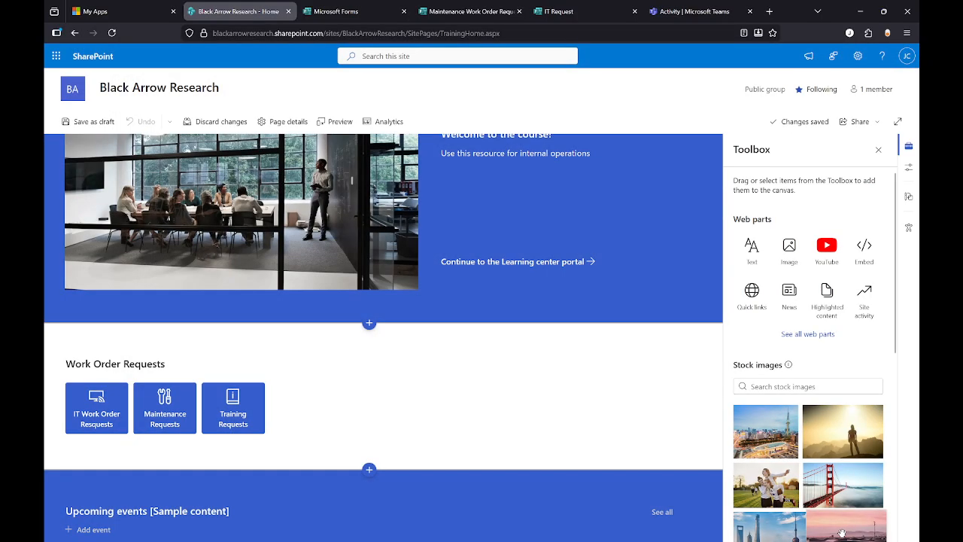
Close the toolbox pane, save the home page as a draft and look over the saved page
click(877, 150)
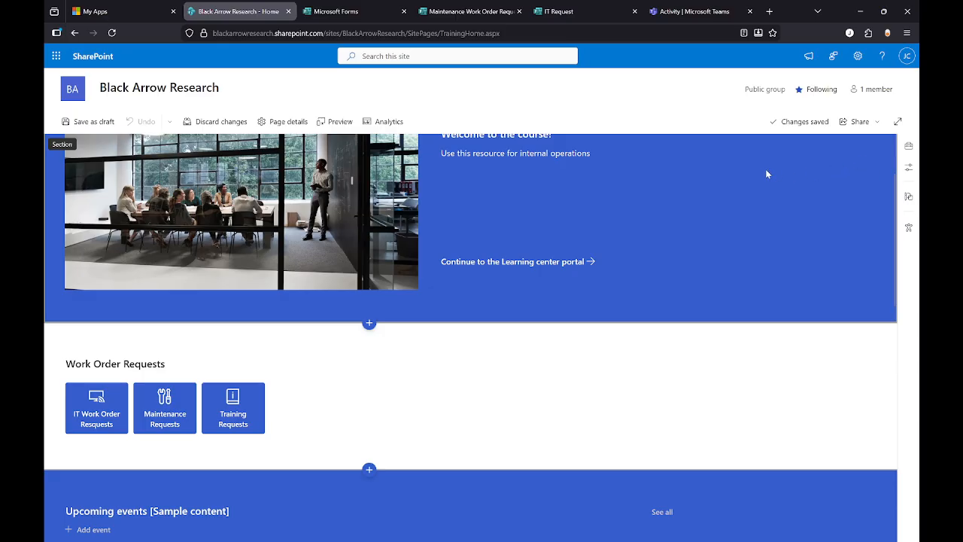
scroll(677, 263, up, 2)
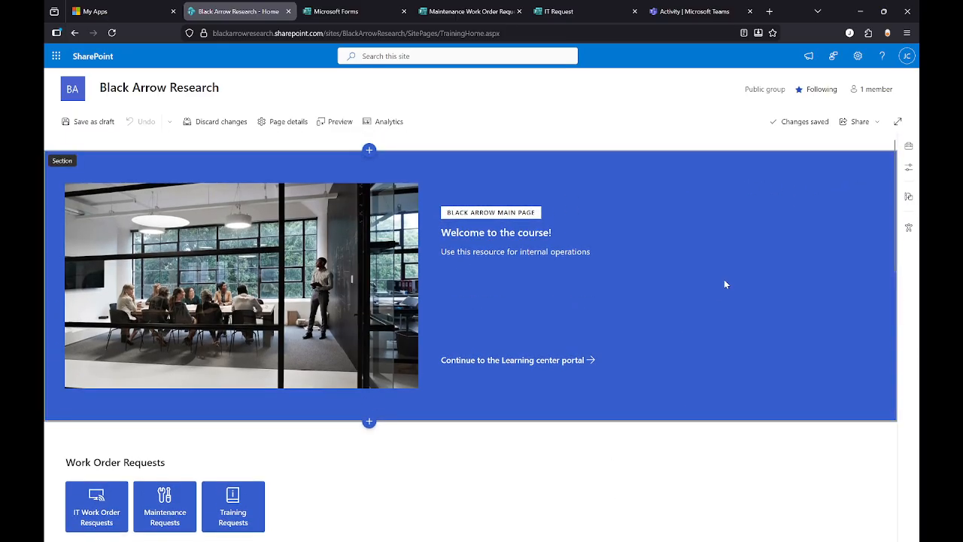
click(89, 121)
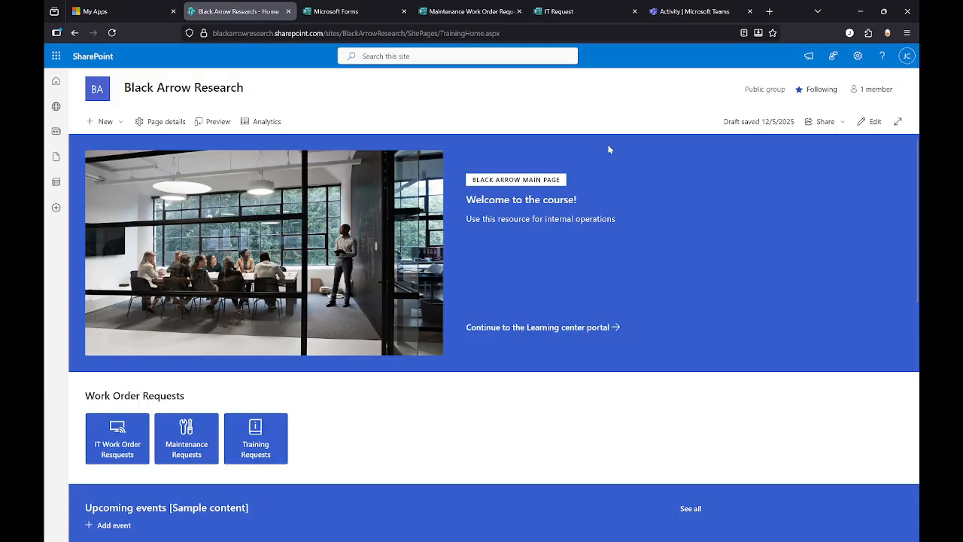
scroll(872, 200, down, 5)
scroll(827, 225, up, 5)
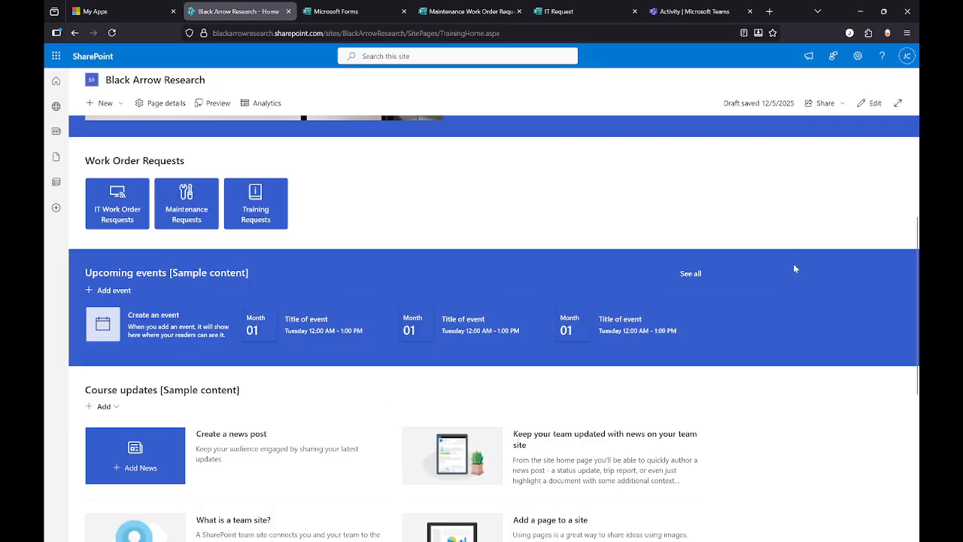
Reopen the Black Arrow Research site from the SharePoint start page and republish its home page
click(55, 81)
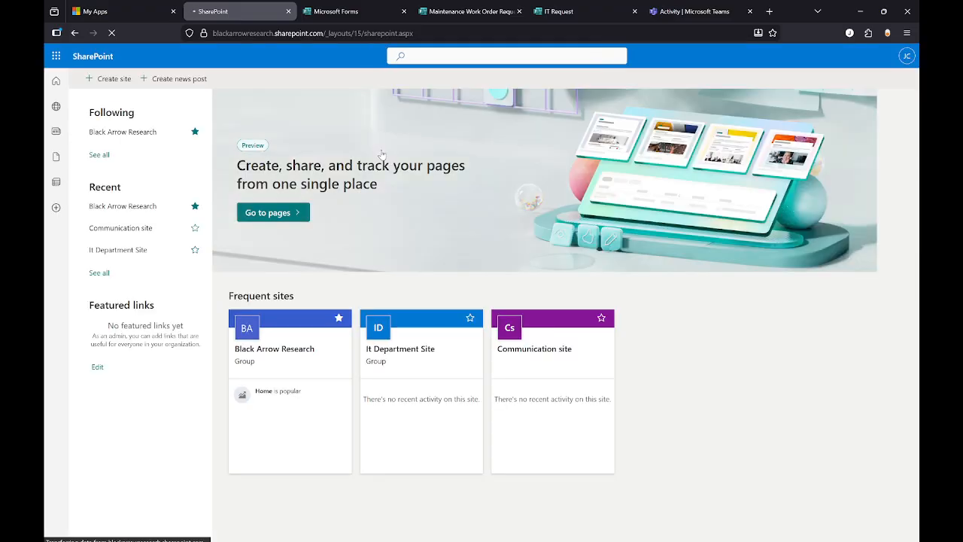
click(305, 366)
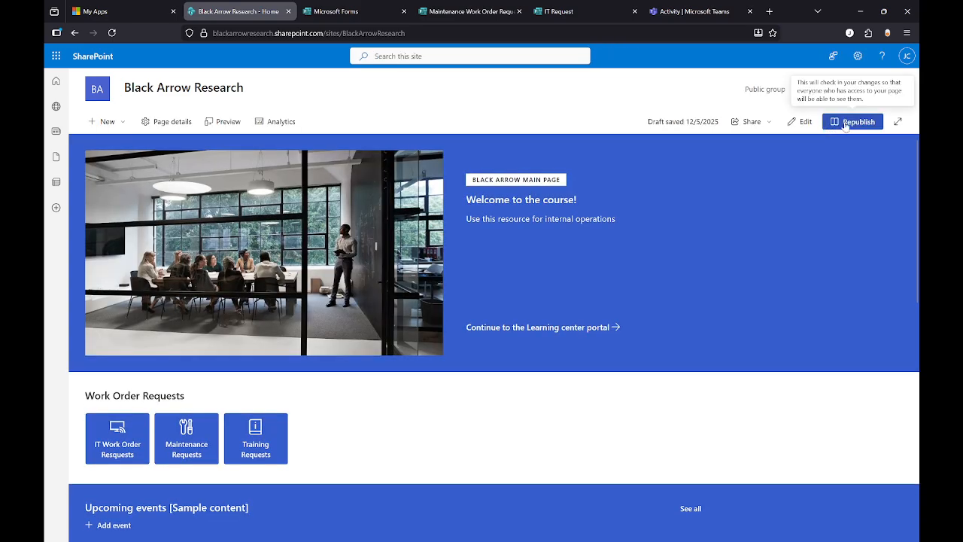
click(828, 124)
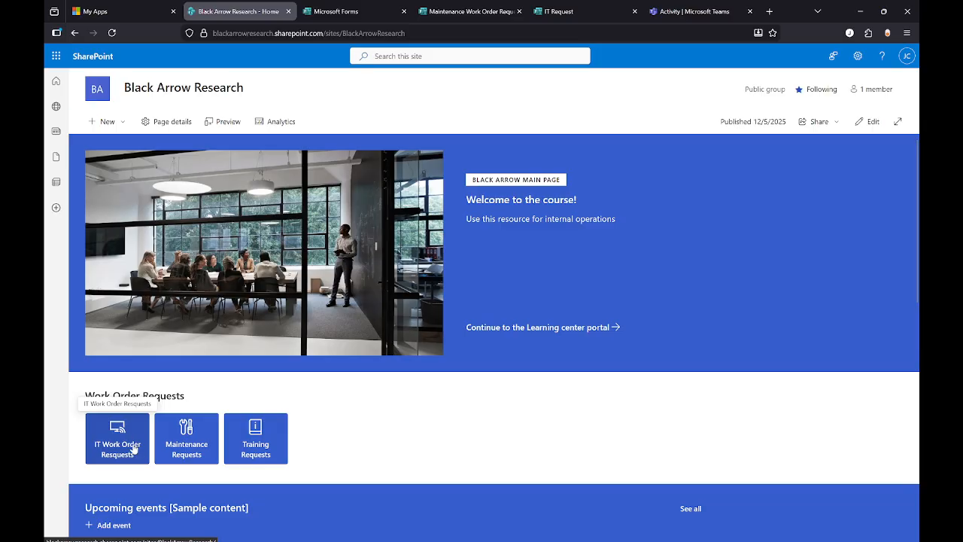
Test where the IT Work Order Resquests tile leads on the published home page
click(134, 448)
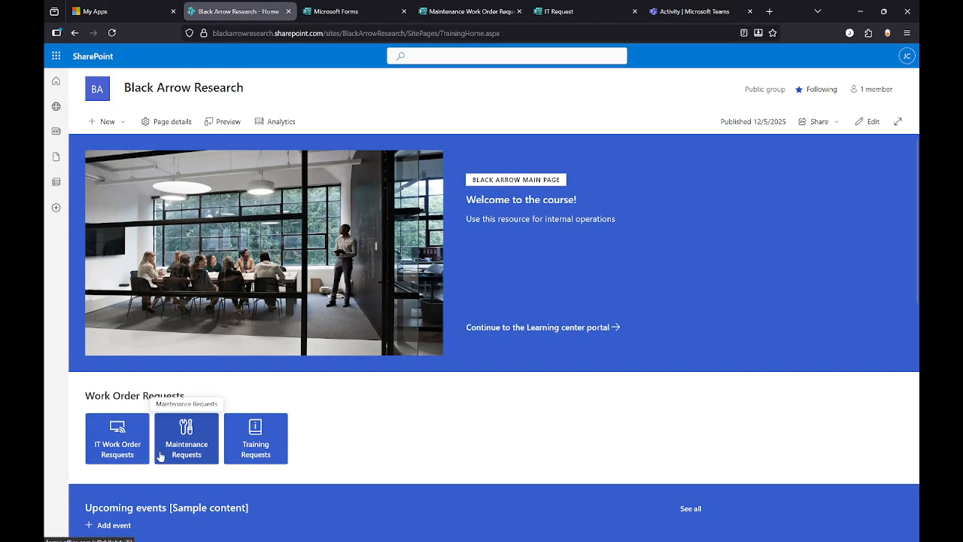
click(113, 429)
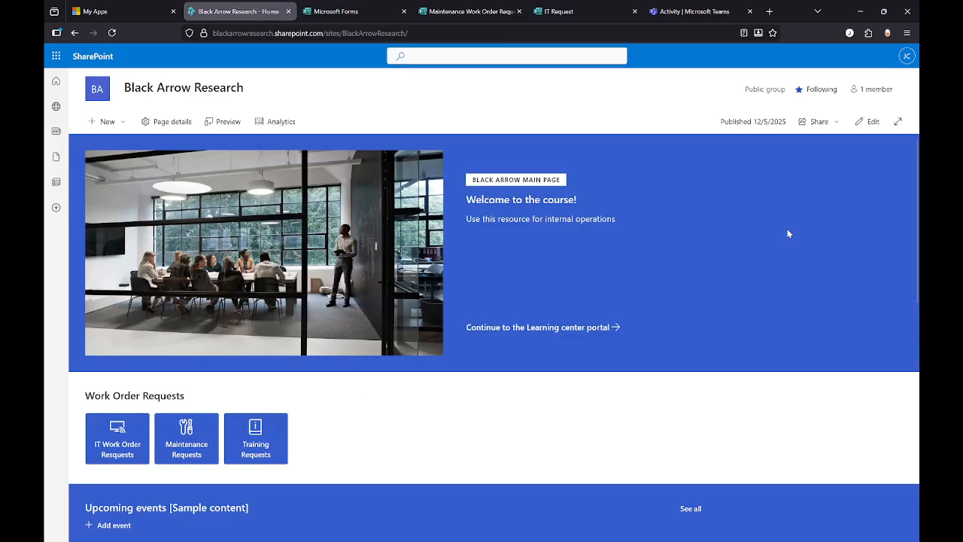
click(870, 120)
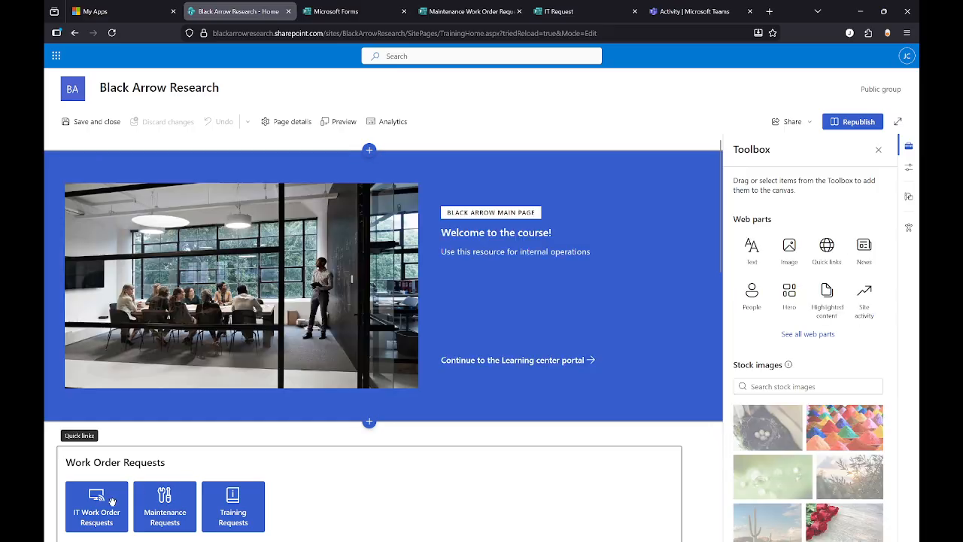
click(86, 515)
click(83, 519)
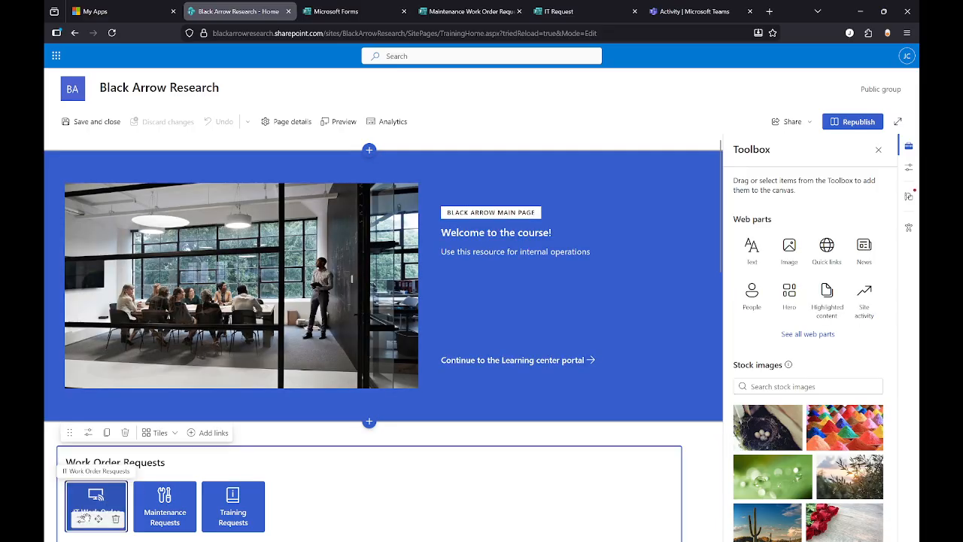
click(80, 520)
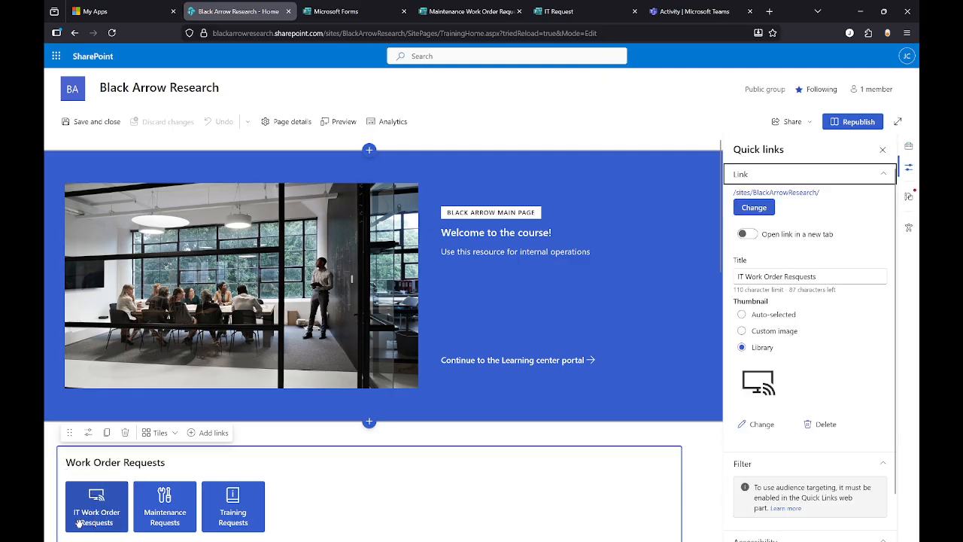
click(754, 207)
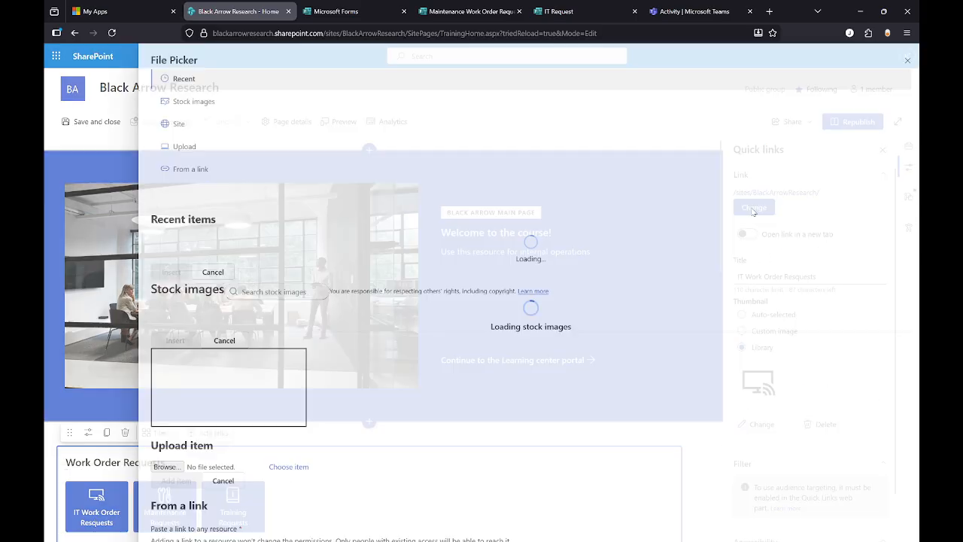
click(175, 245)
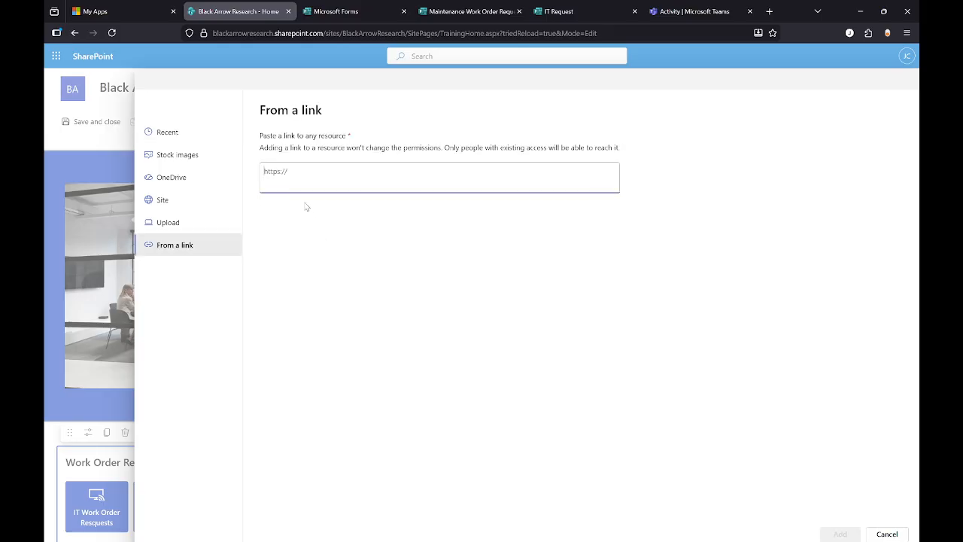
right_click(309, 174)
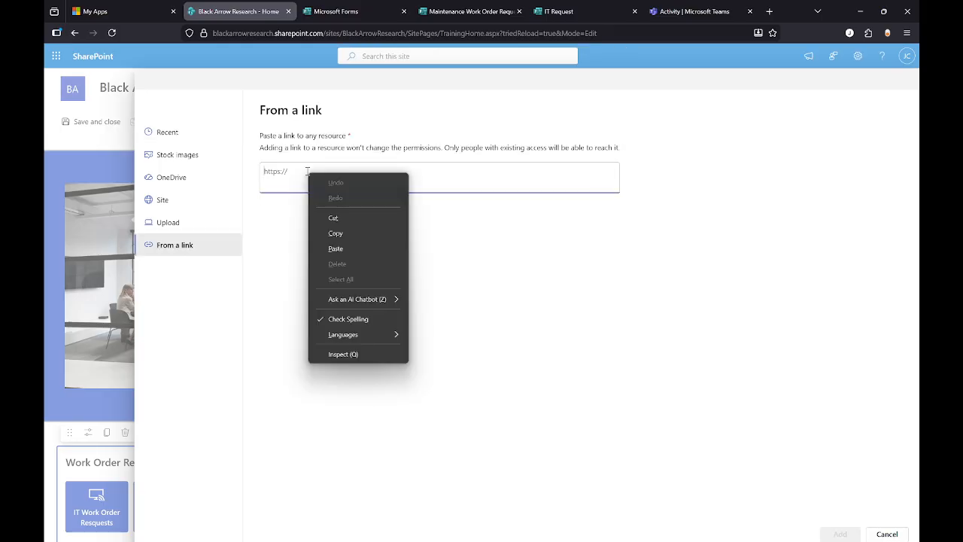
click(336, 248)
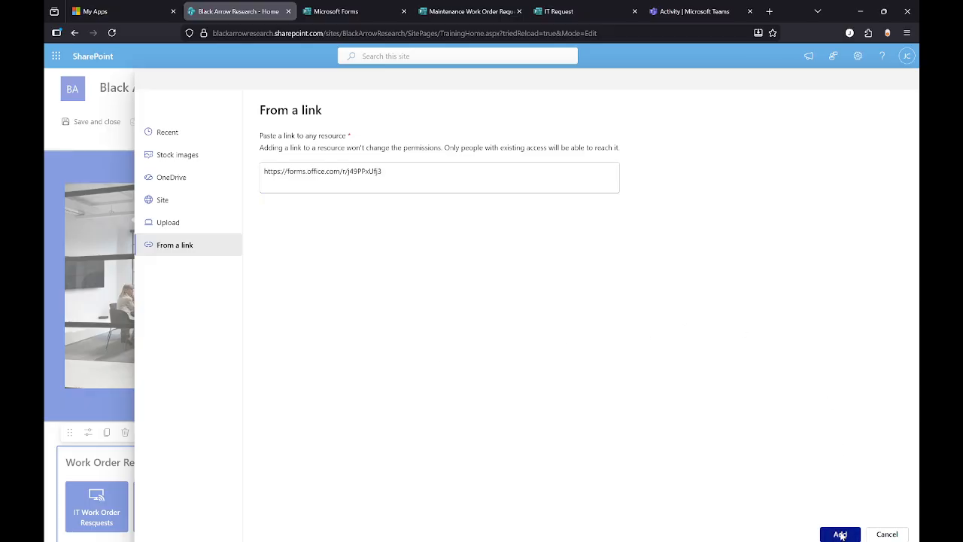
click(838, 534)
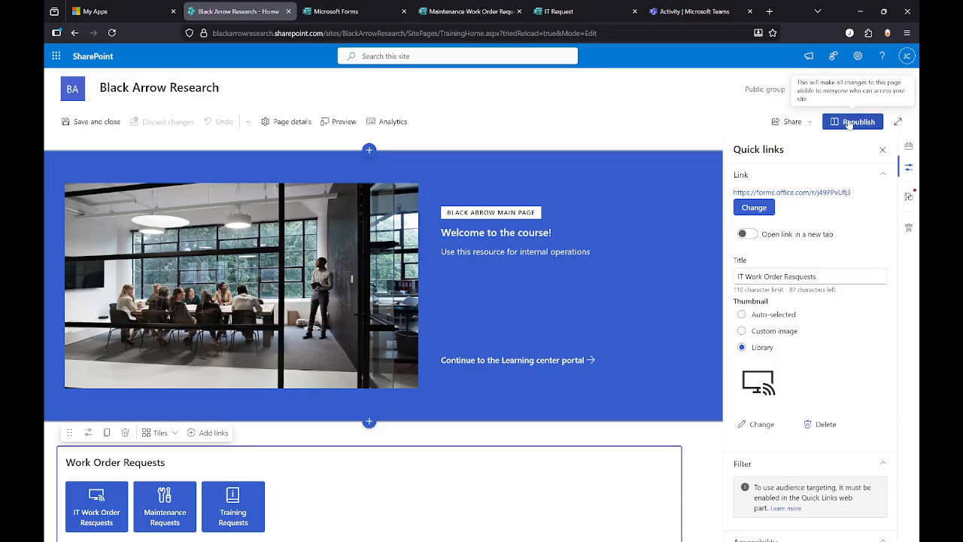
Try to republish the home page, dismiss the notice, and leave the editor for the site's home page
click(850, 122)
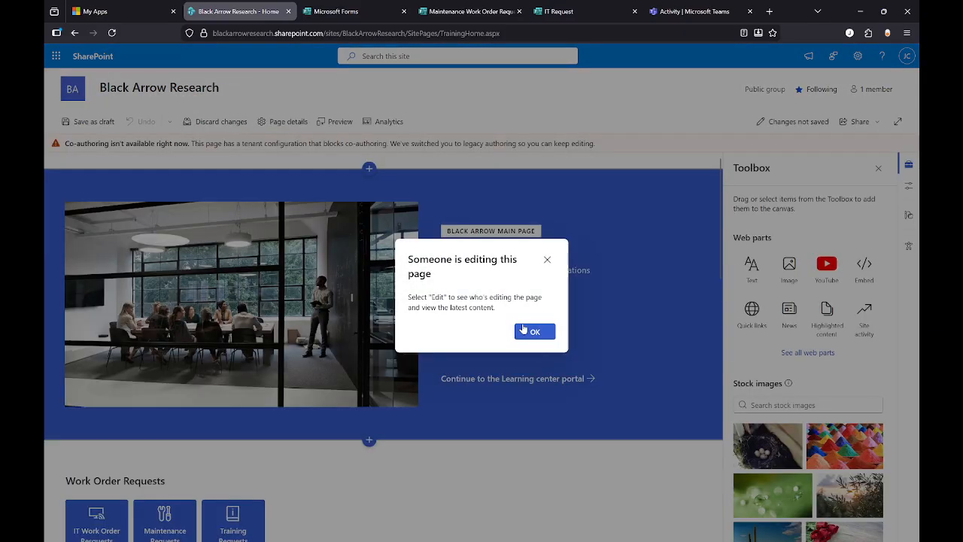
click(532, 332)
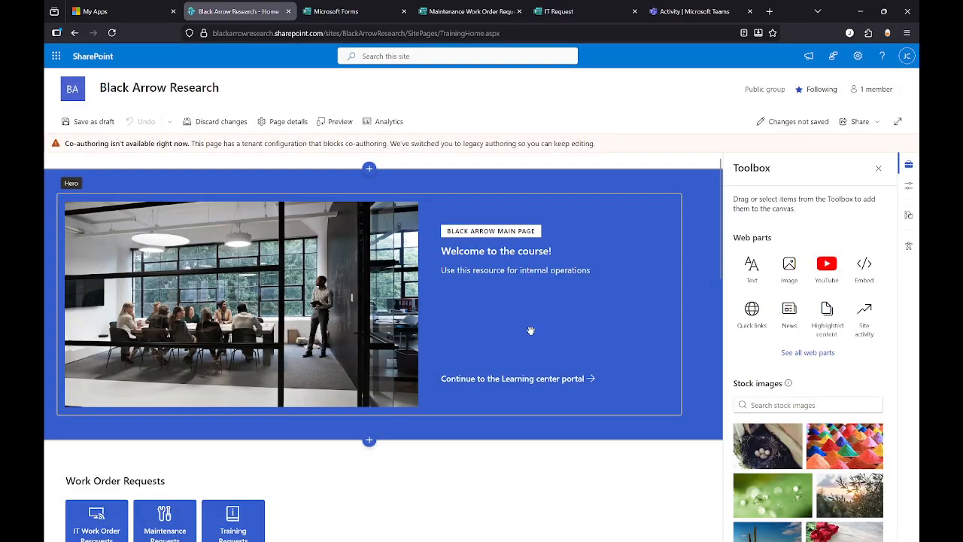
click(878, 167)
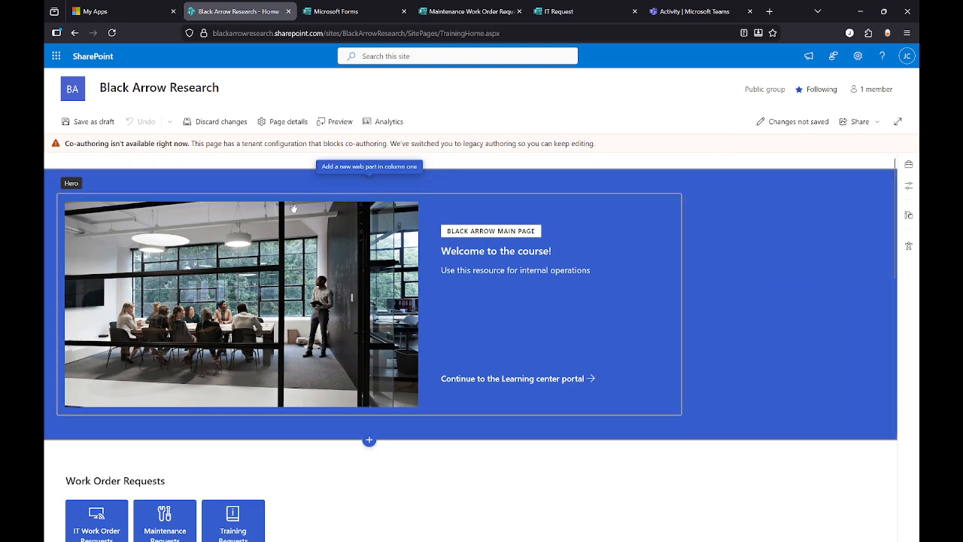
scroll(90, 397, down, 2)
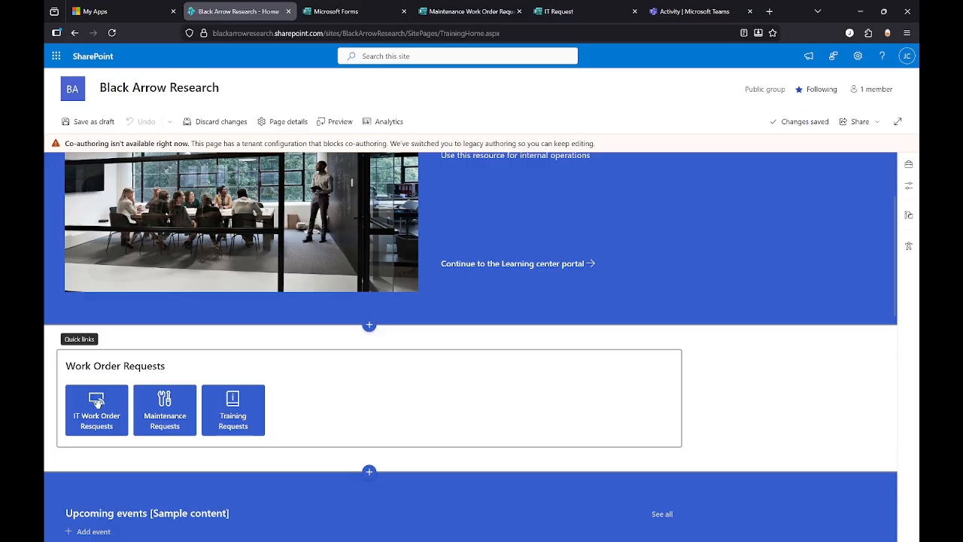
click(98, 402)
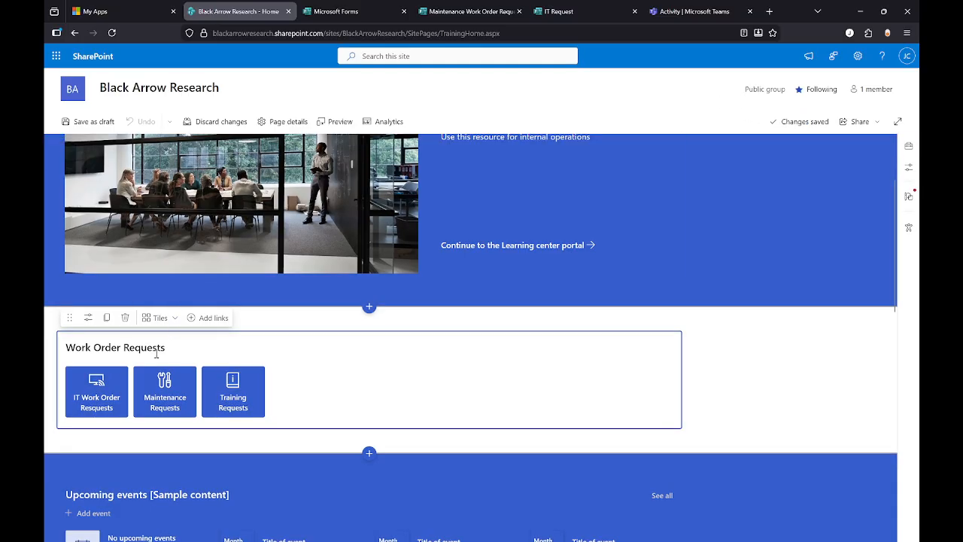
click(80, 91)
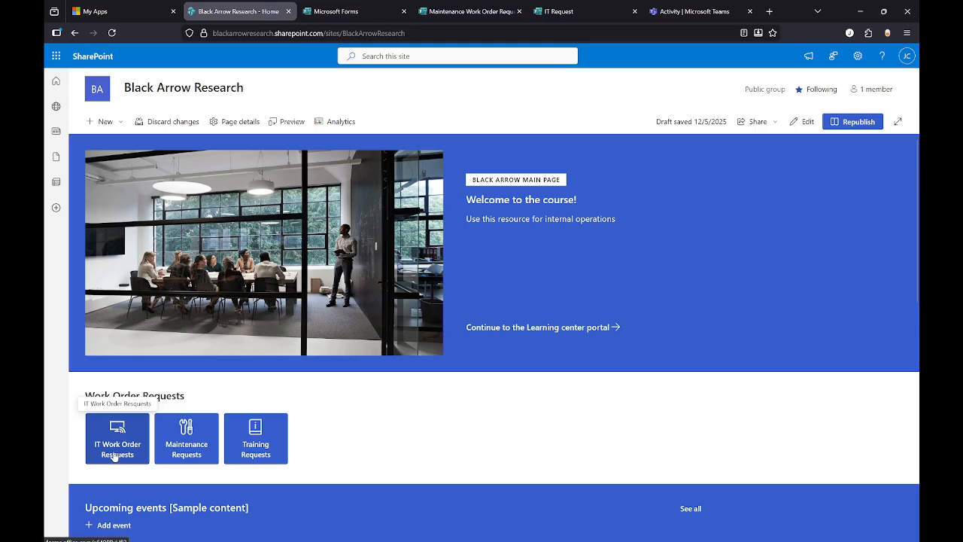
Open the IT Request form through the IT Work Order Resquests tile and check its options and Requestor Name field
click(114, 455)
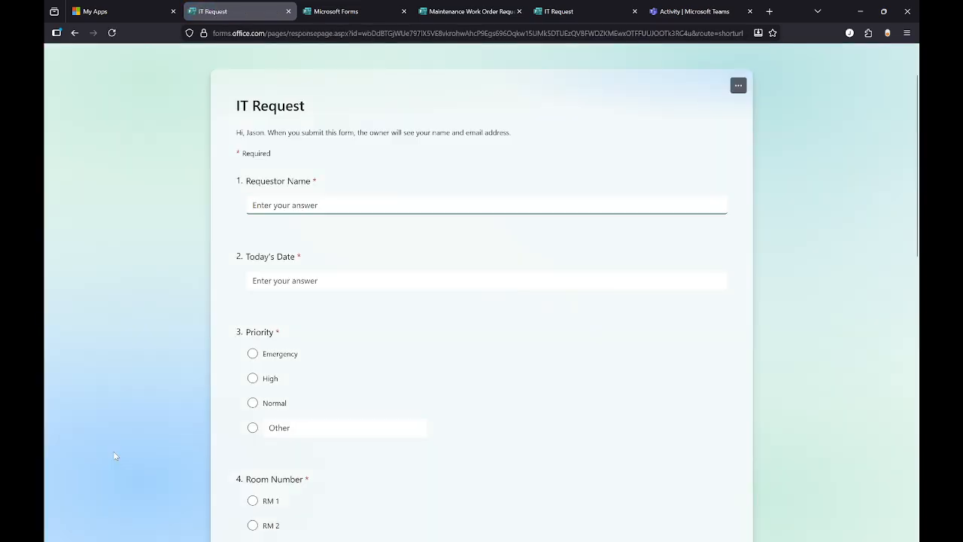
click(738, 86)
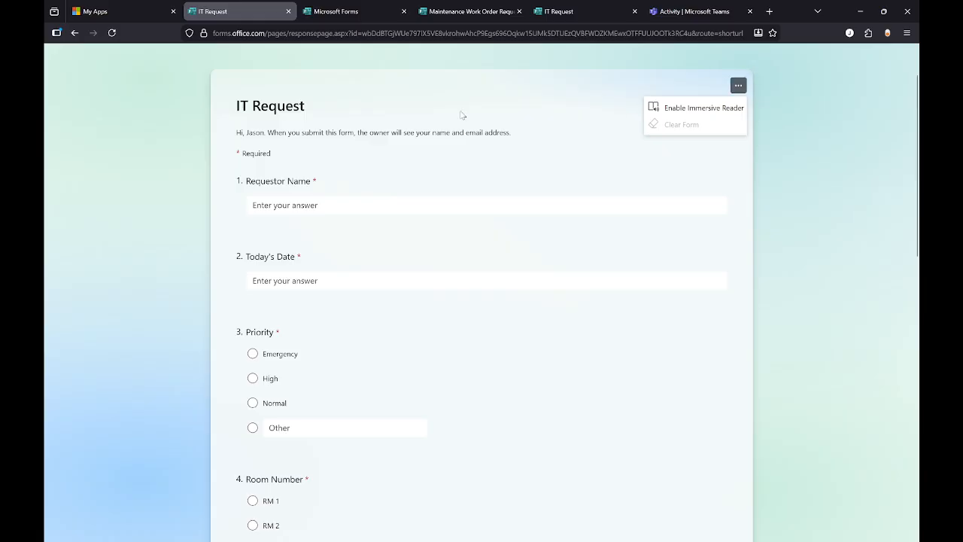
click(338, 210)
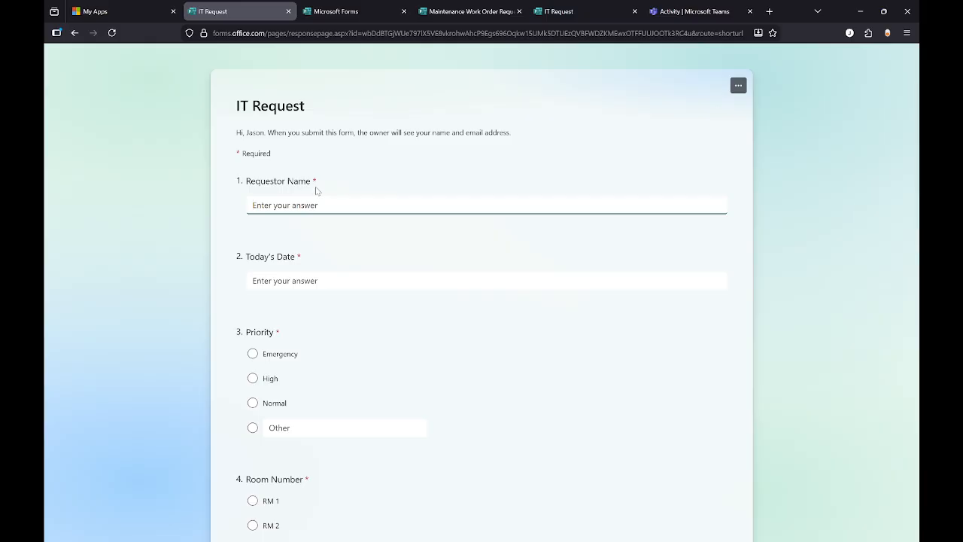
Fill in the requestor's name and choose Emergency priority, room RM 4, request type Desktop, and Repair
text(Jason)
click(415, 277)
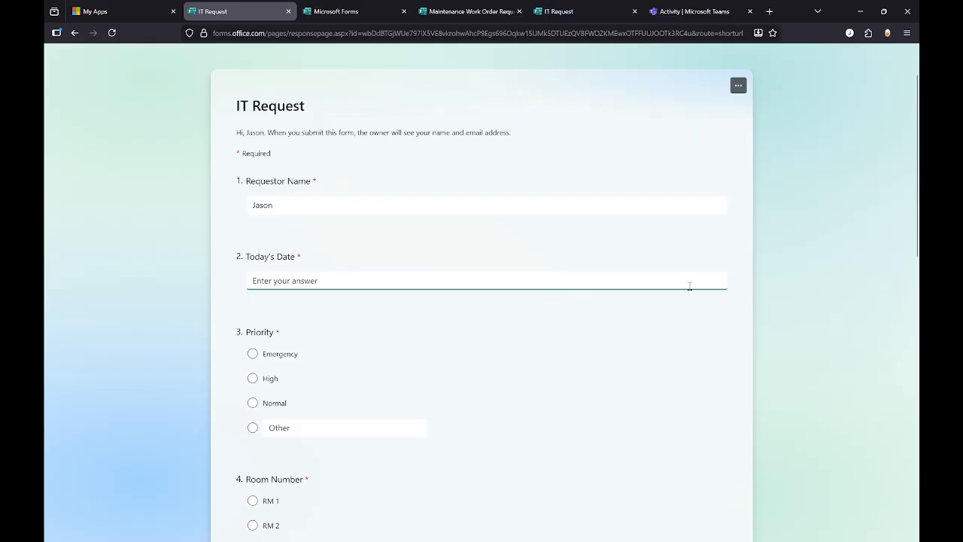
click(252, 354)
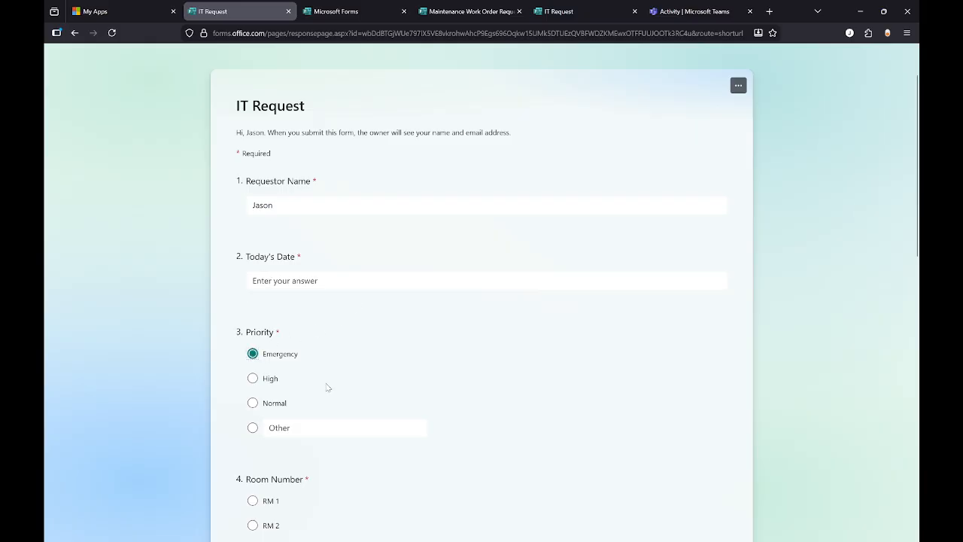
scroll(389, 379, down, 3)
click(252, 344)
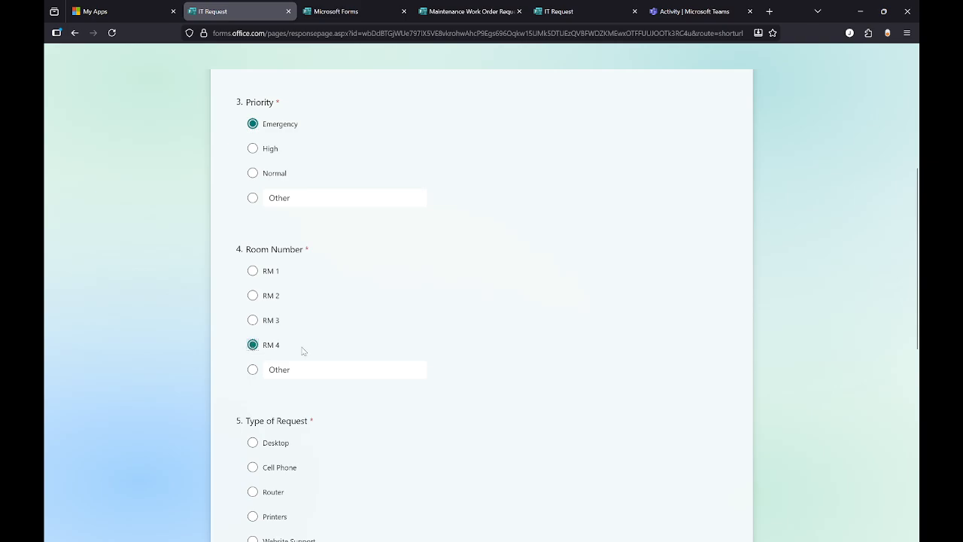
scroll(316, 352, down, 2)
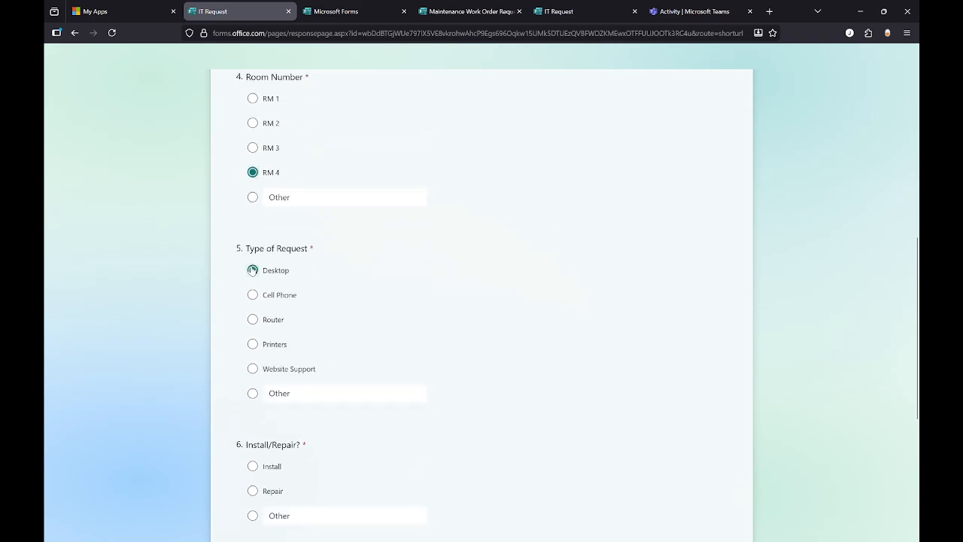
scroll(331, 331, down, 2)
click(252, 316)
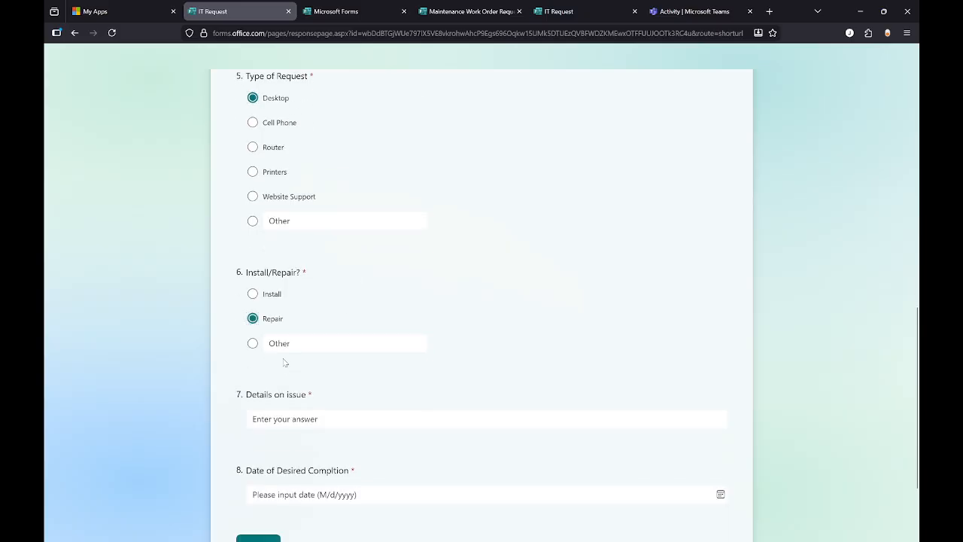
Enter "It wont turn at all?" as the issue details and set the desired completion date to 12/5/2025
scroll(286, 356, down, 1)
click(288, 355)
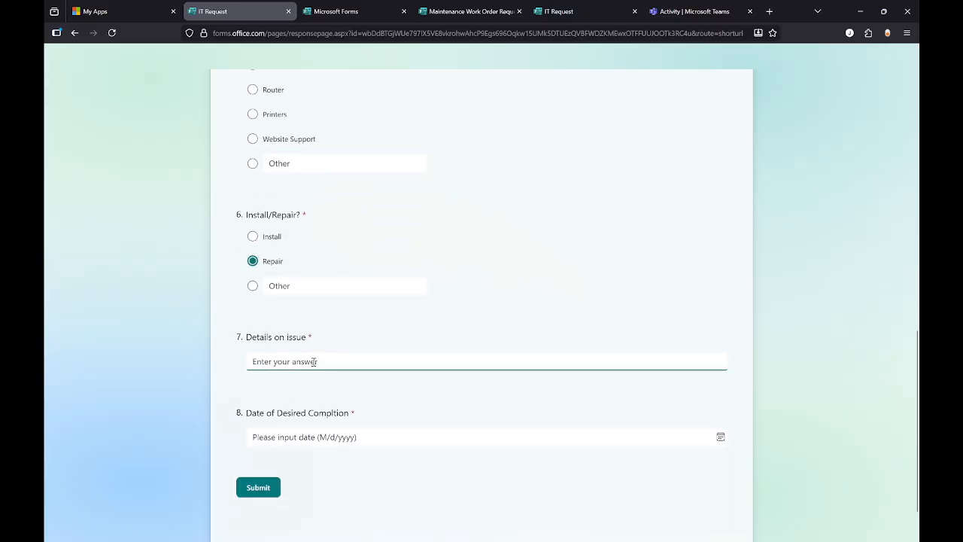
text(It wont turn at all?)
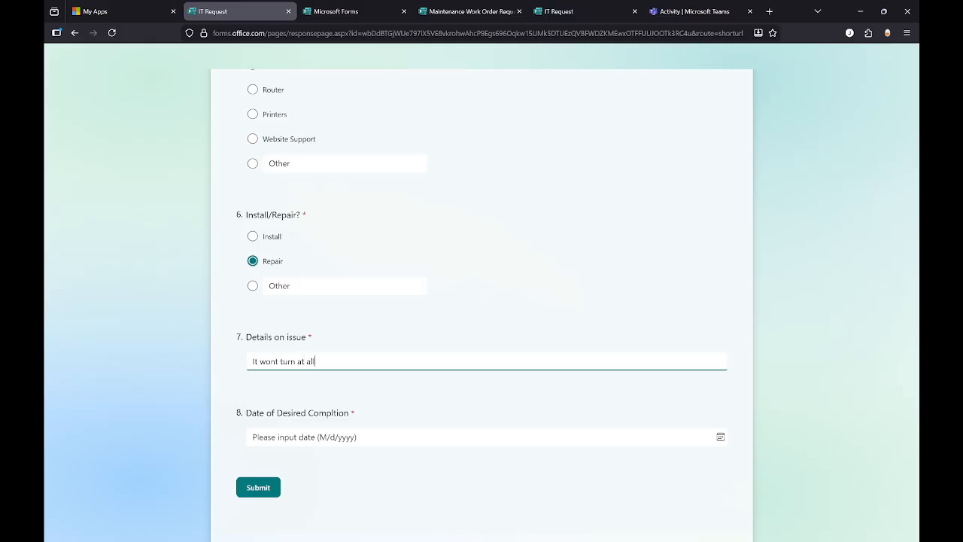
click(382, 437)
click(334, 337)
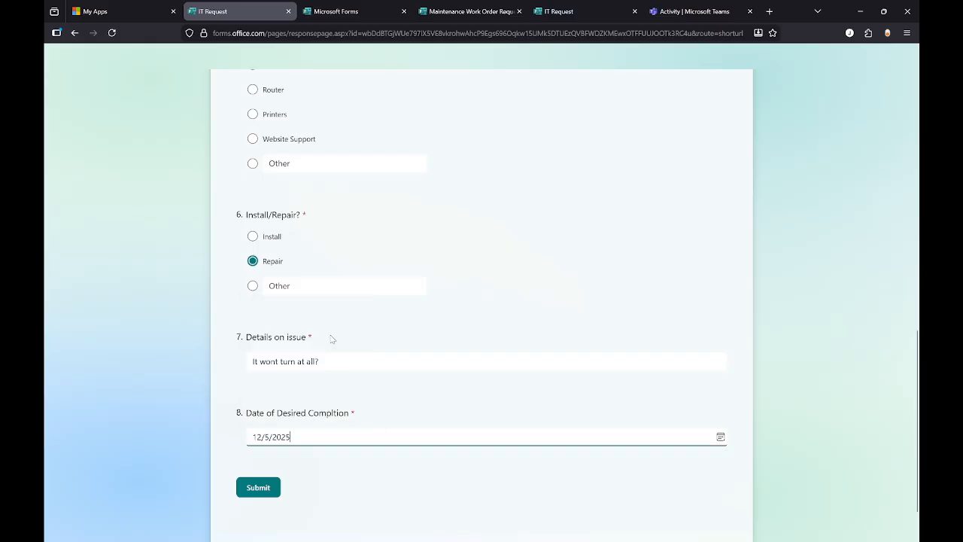
Fill the missed Today's Date answer with 12345 and submit the IT Request response
click(259, 488)
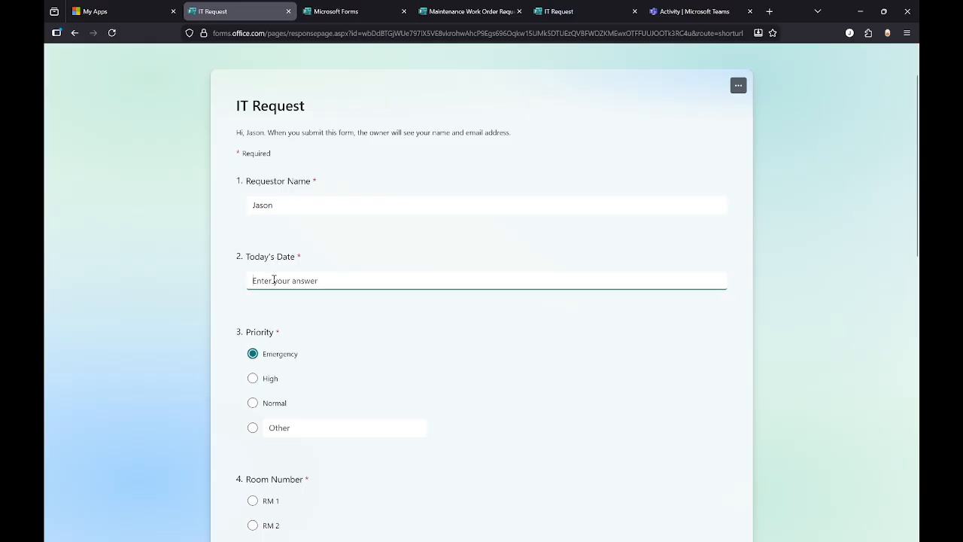
text(12345)
scroll(357, 346, down, 10)
click(258, 415)
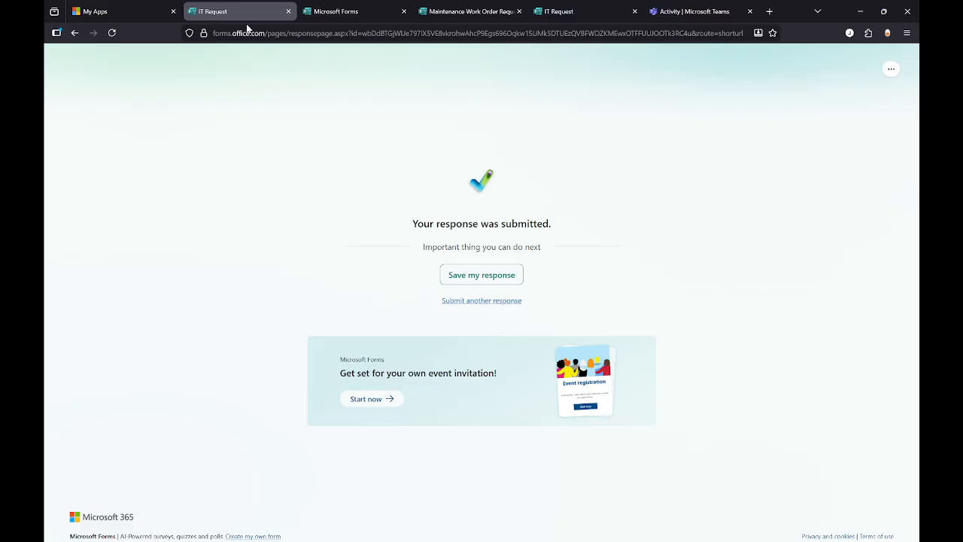
Close the submitted response page and refresh the Forms home page's list of recent forms
click(288, 12)
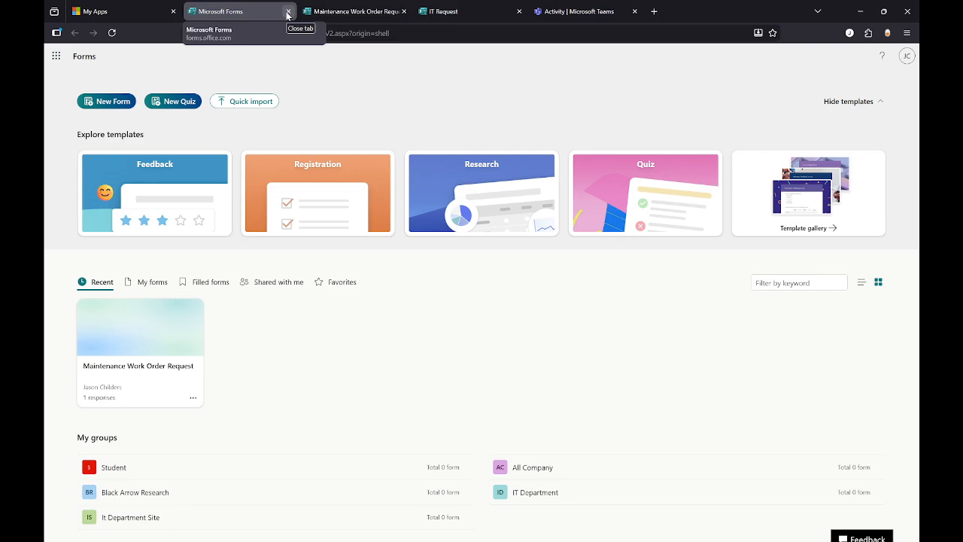
click(111, 32)
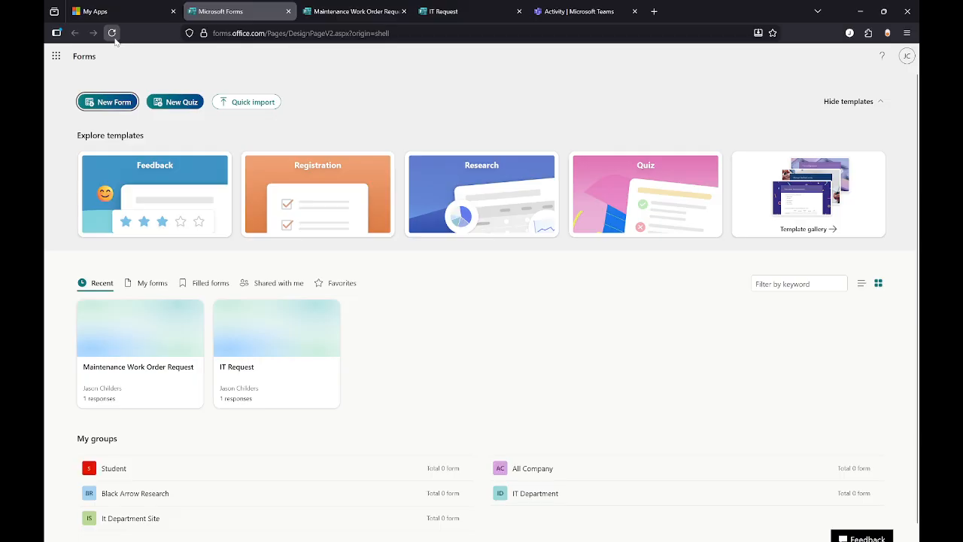
click(55, 58)
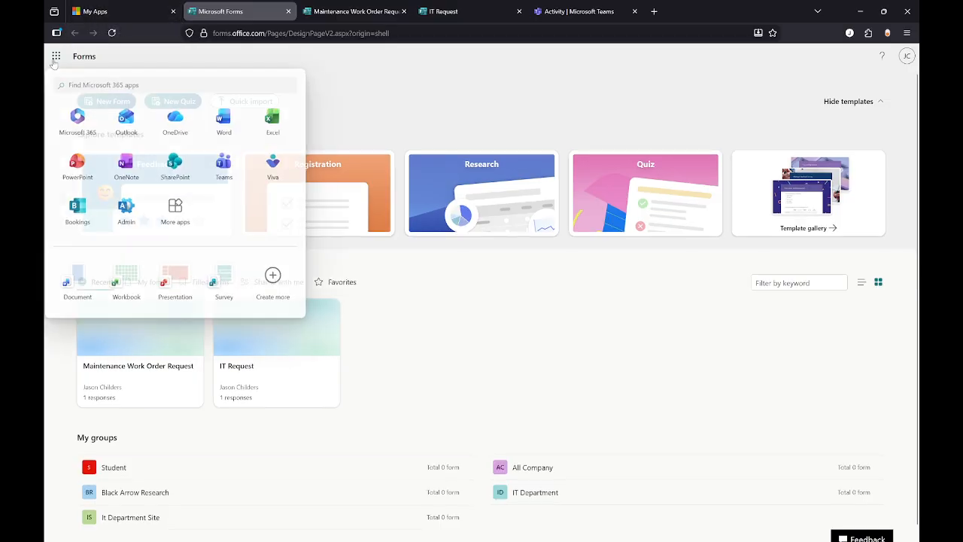
Reopen Forms from My Apps, bring up the Maintenance Work Order Request form's responses overview, and dismiss the tip
click(136, 10)
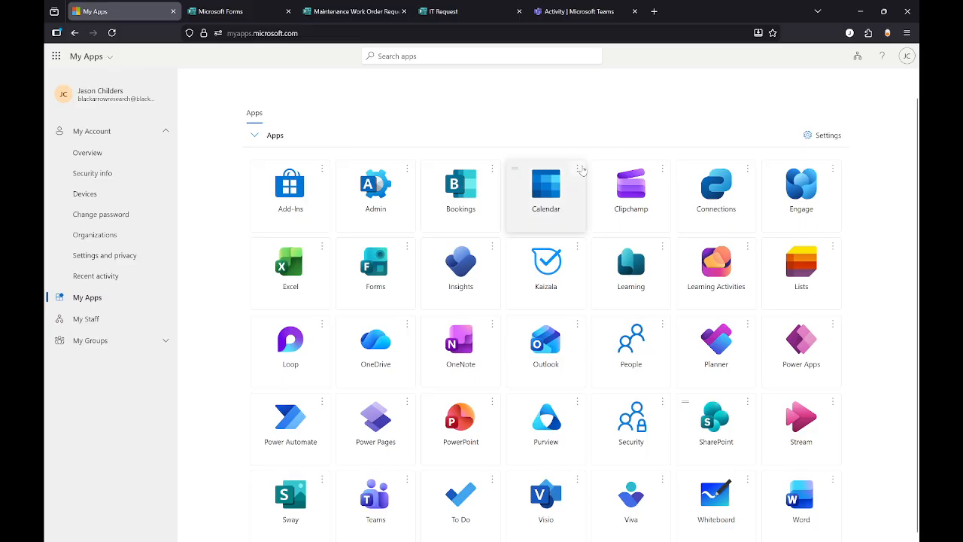
click(388, 276)
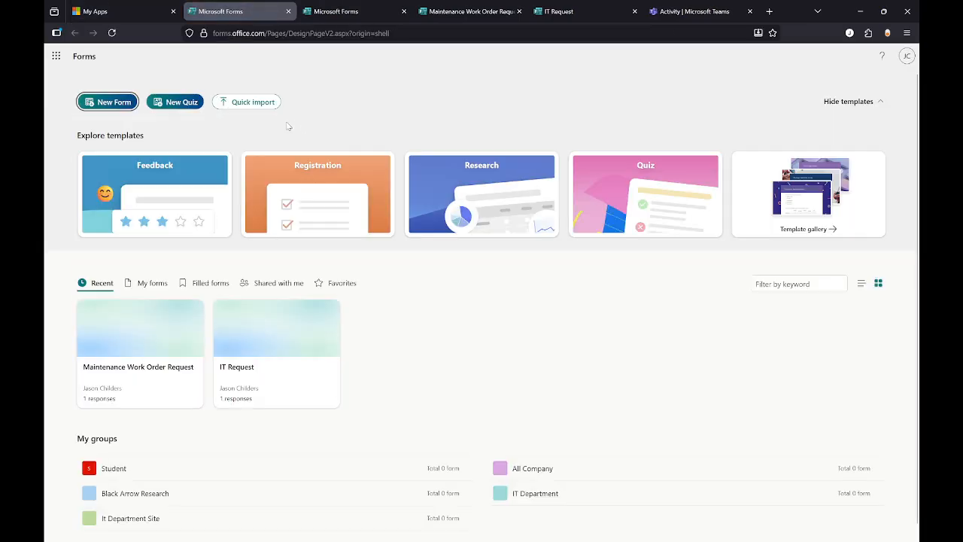
click(139, 394)
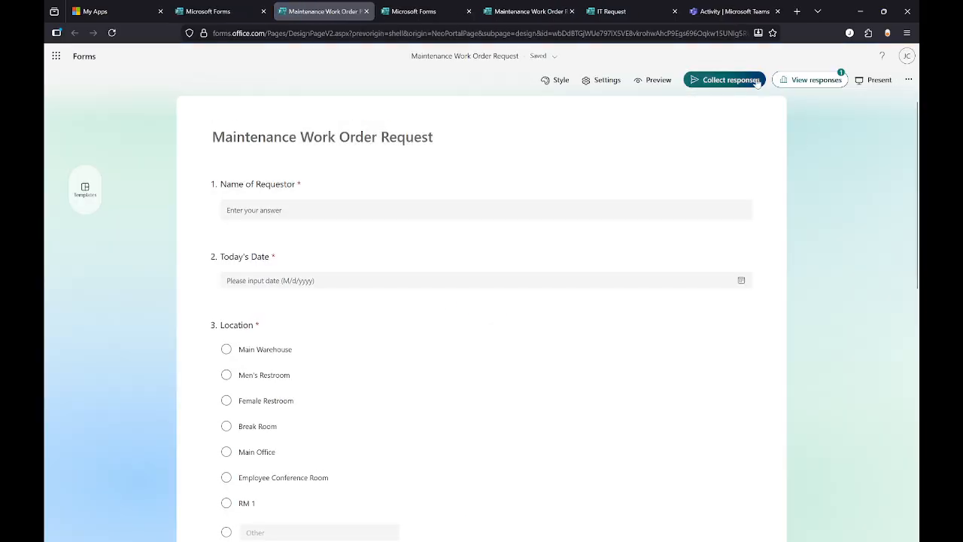
click(820, 82)
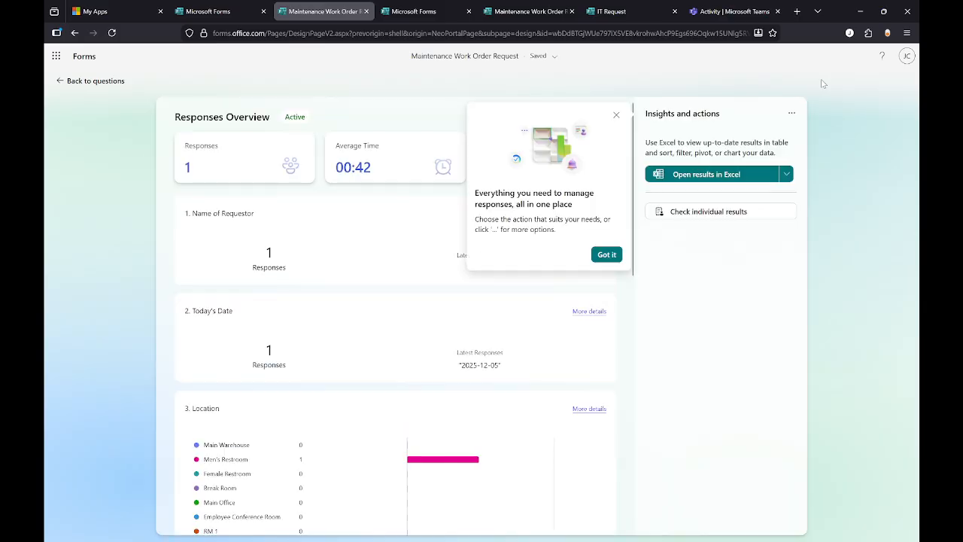
click(616, 115)
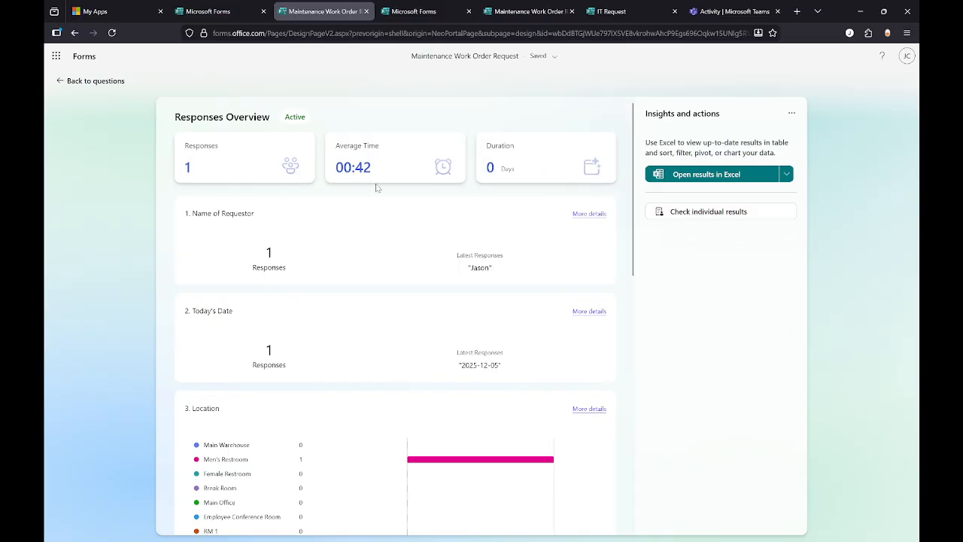
Examine the requestor, date and Location results in the responses overview, highlighting the Men's Restroom entry
scroll(377, 187, down, 2)
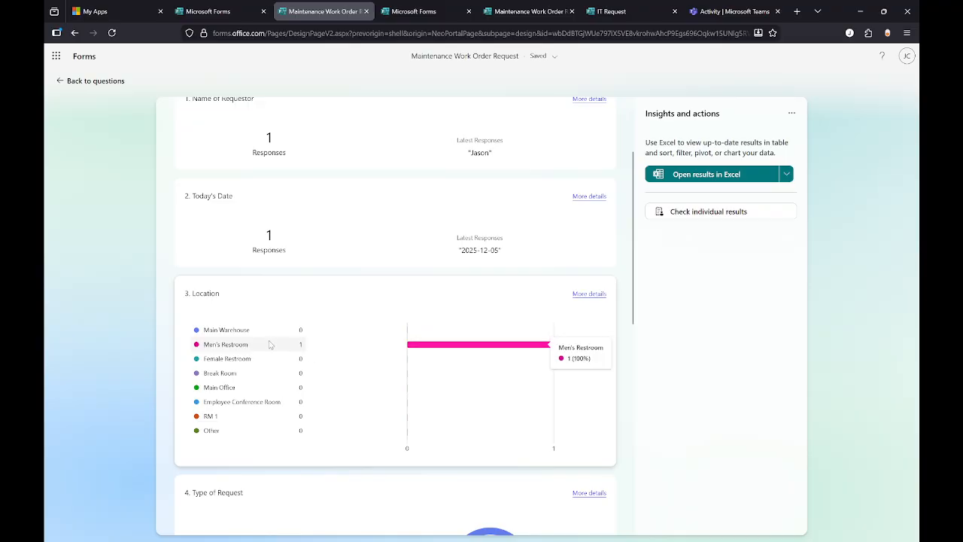
scroll(380, 300, up, 2)
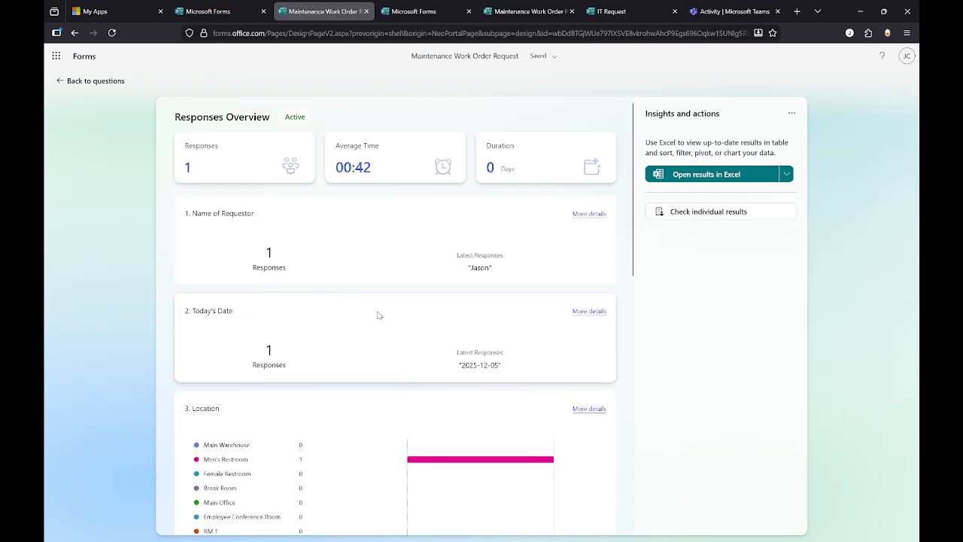
scroll(376, 316, down, 2)
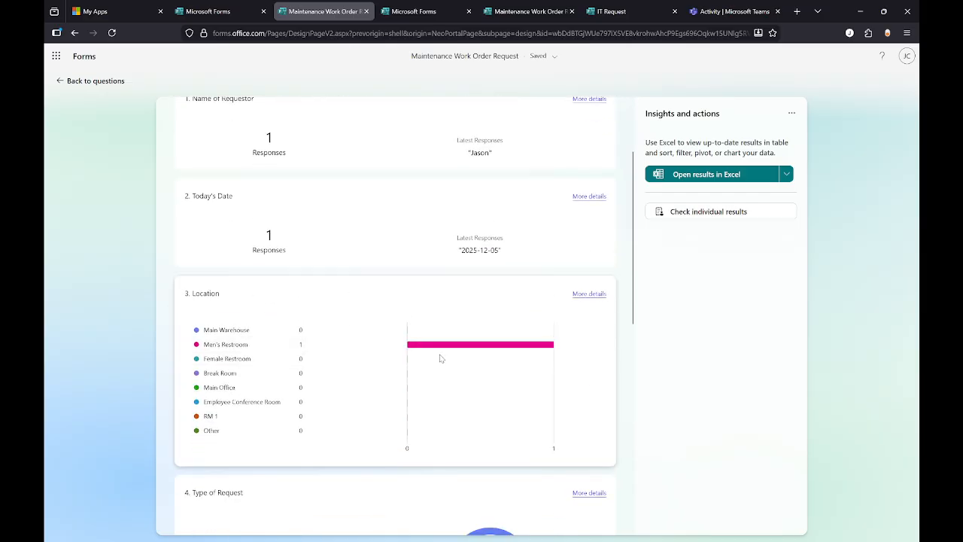
mouse_move(429, 349)
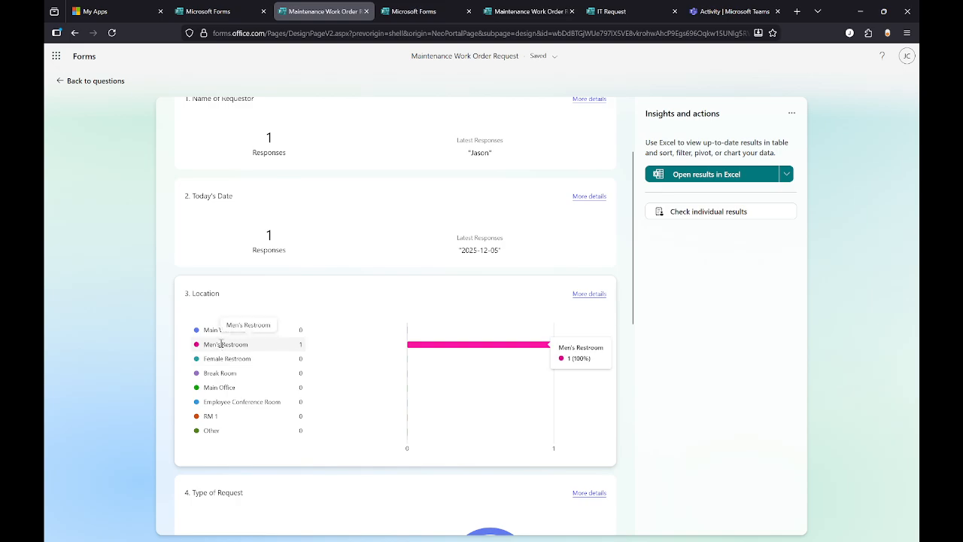
drag(251, 344, 157, 352)
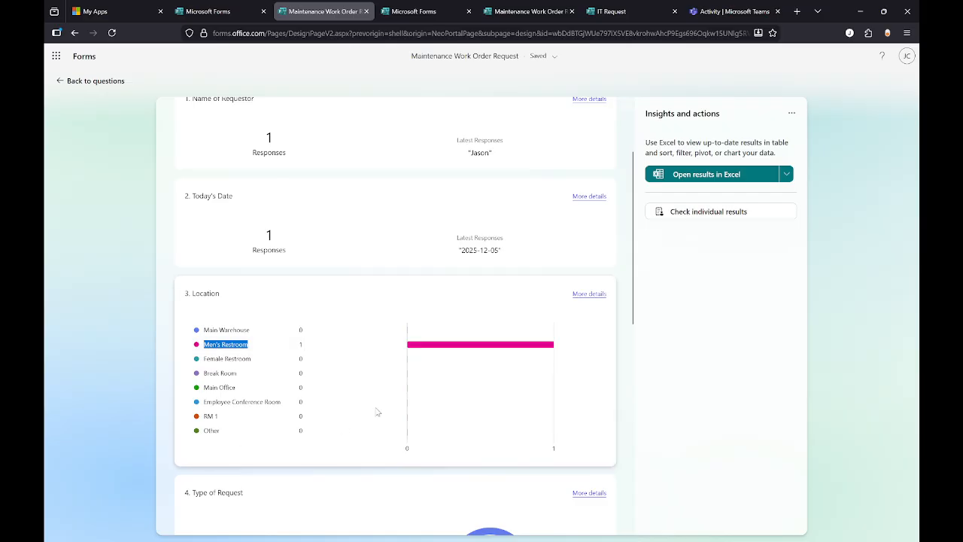
Examine the Type of Request and Install/Repair charts, the issue details, and the desired completion date in the responses overview
scroll(339, 359, down, 3)
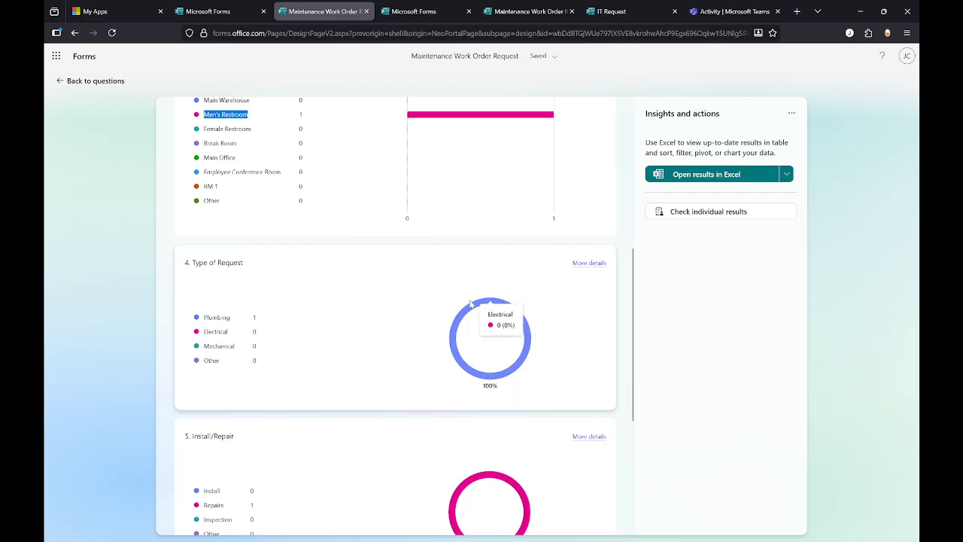
scroll(449, 385, down, 2)
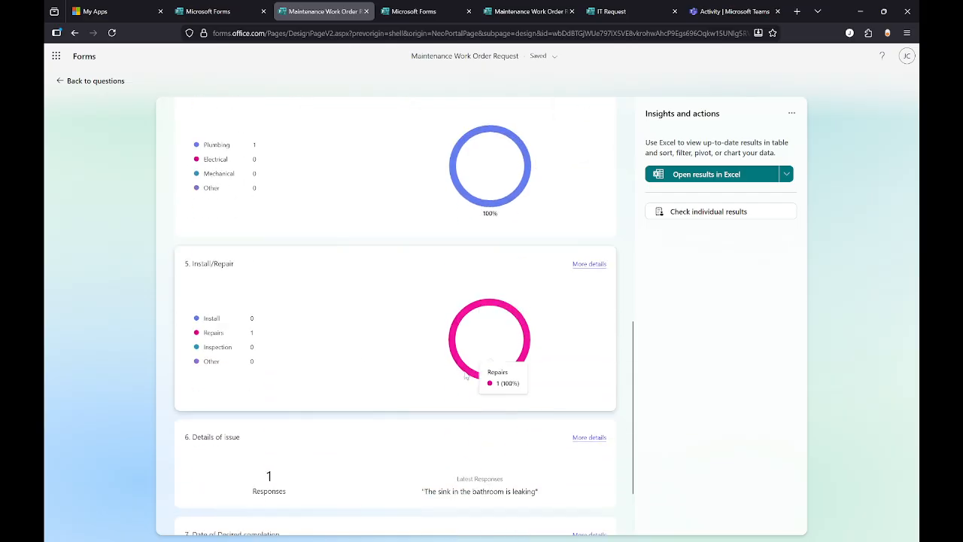
scroll(384, 308, down, 1)
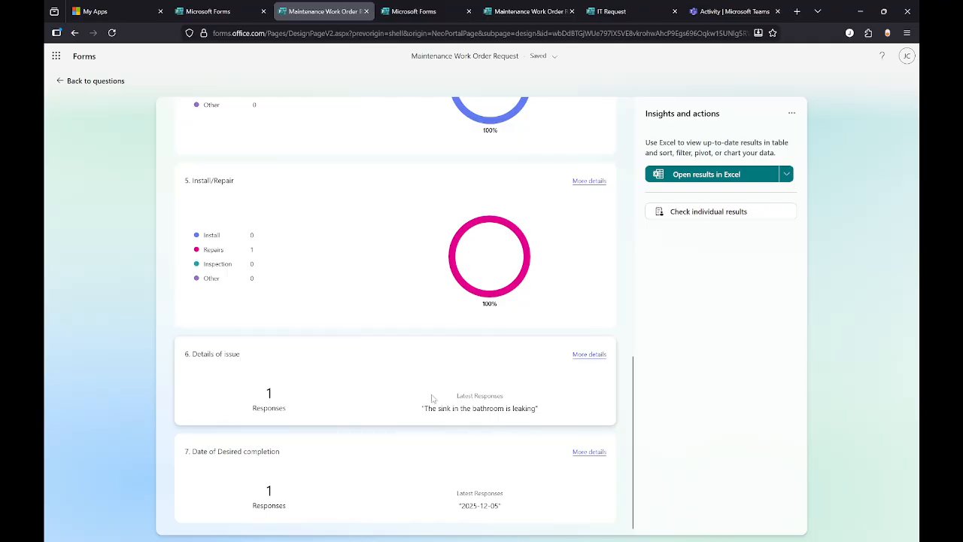
scroll(440, 413, up, 2)
scroll(550, 378, down, 2)
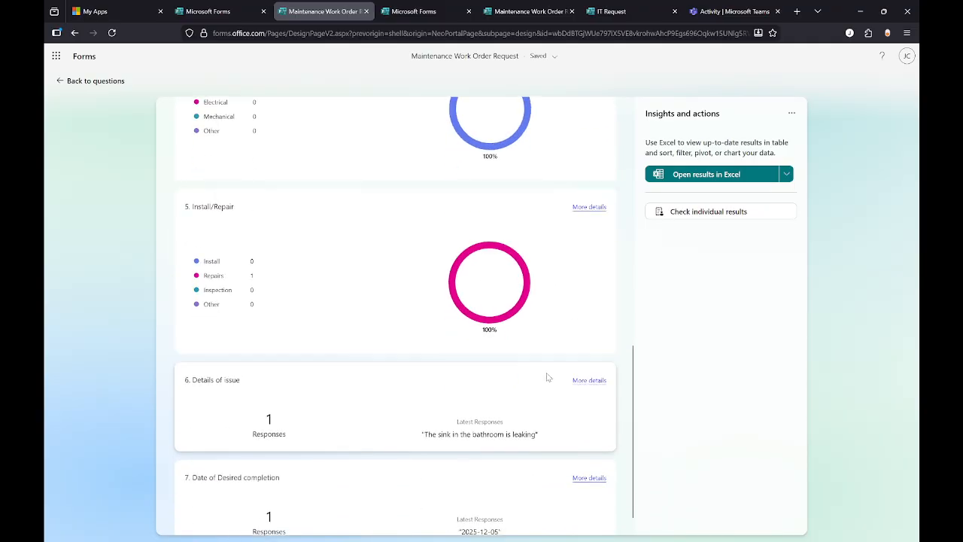
scroll(547, 376, up, 10)
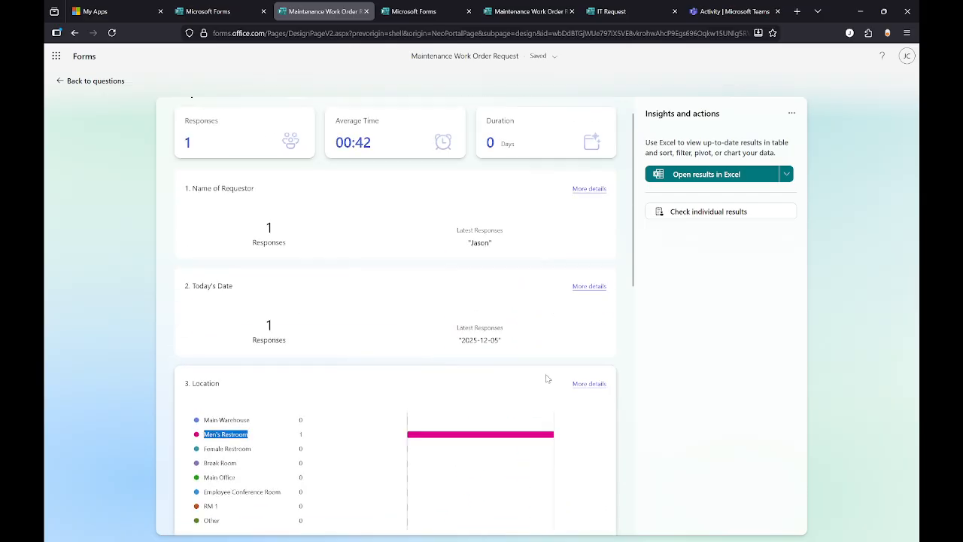
scroll(515, 382, down, 5)
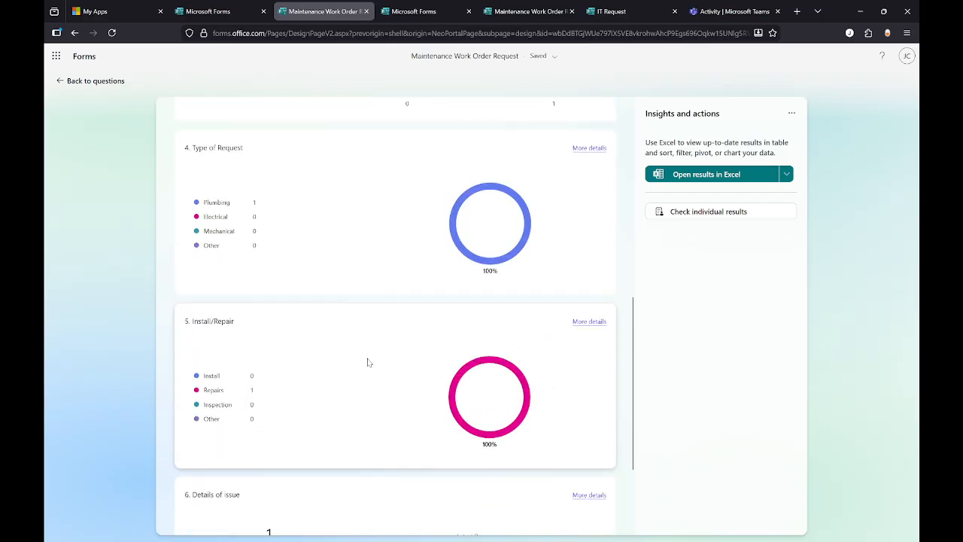
mouse_move(519, 410)
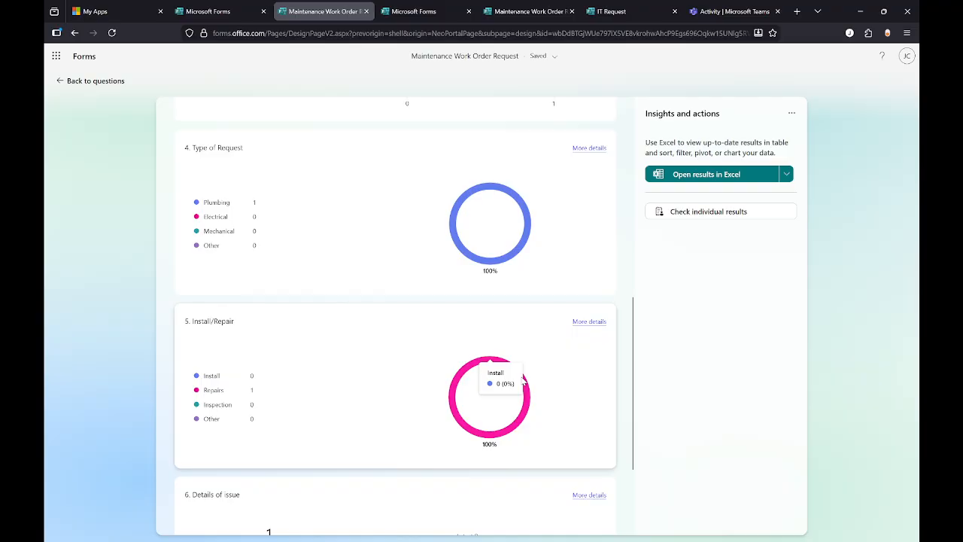
mouse_move(222, 404)
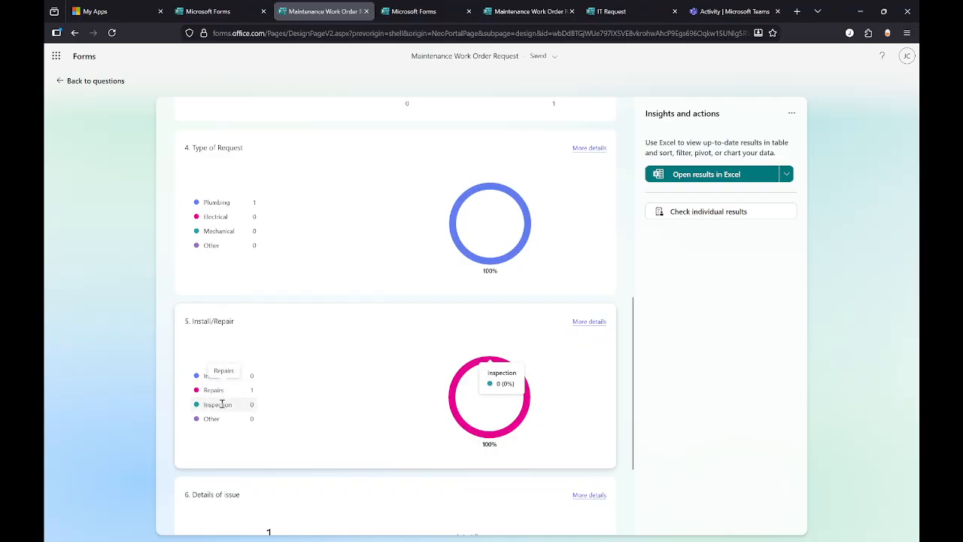
scroll(602, 354, up, 3)
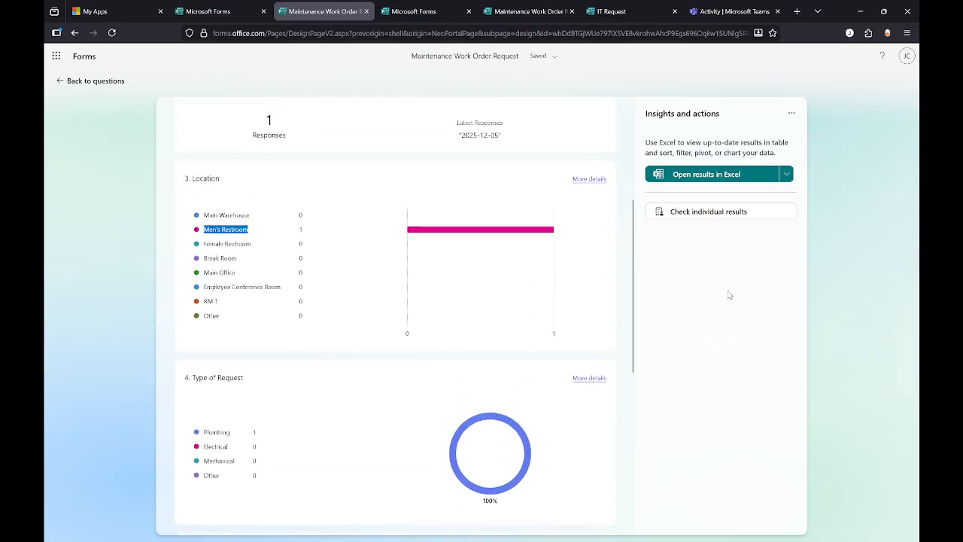
Open the Maintenance Work Order Request results in Excel for the web and look across the response columns
click(720, 177)
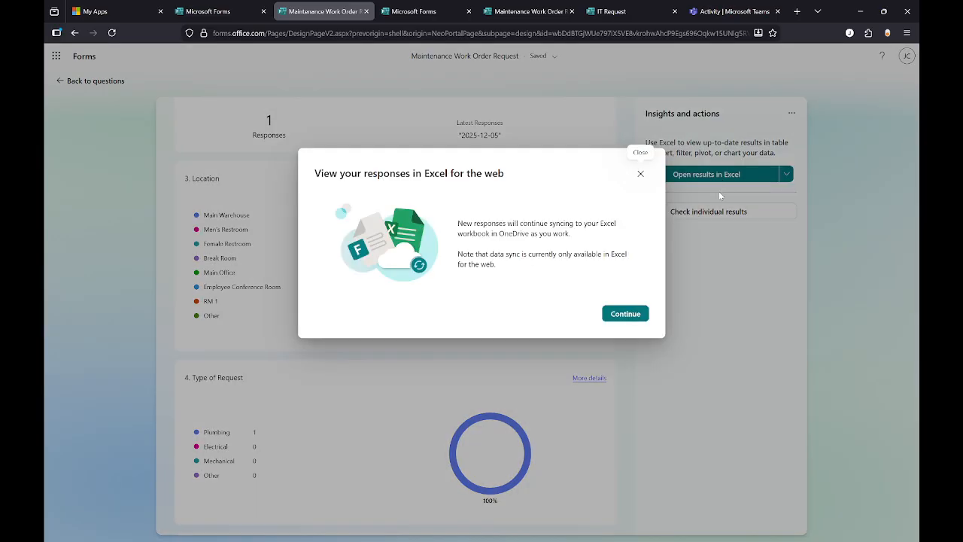
click(639, 312)
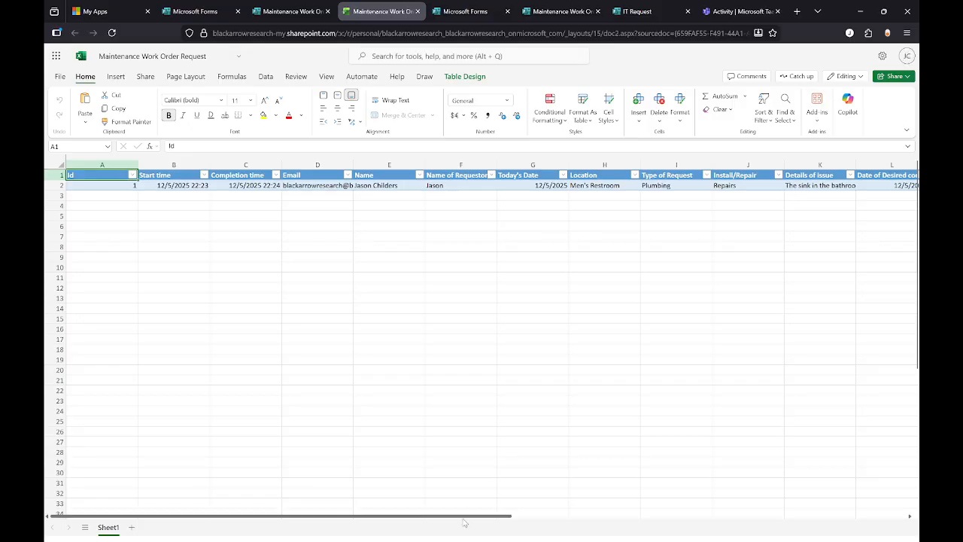
drag(463, 519, 591, 508)
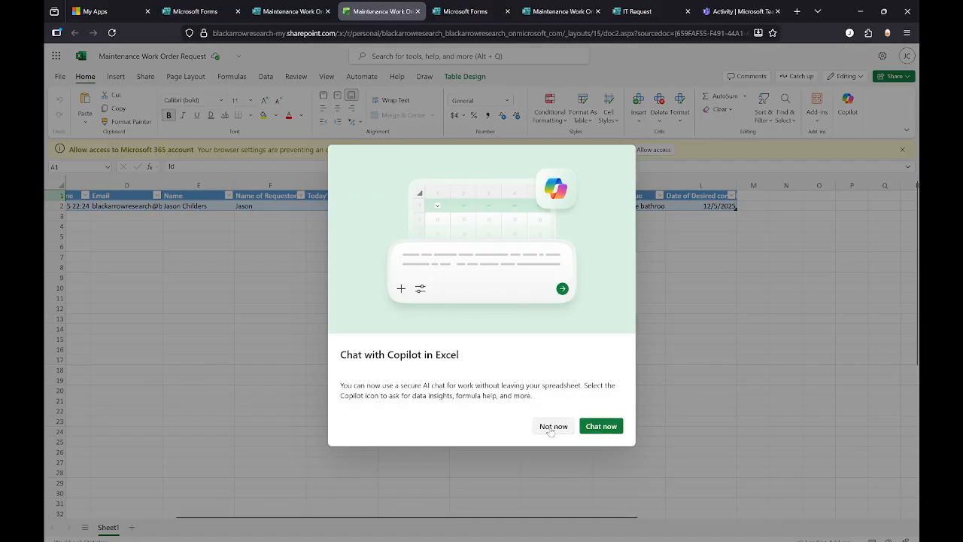
Decline the Copilot chat offer in the results workbook and look back at the table's first columns
click(554, 427)
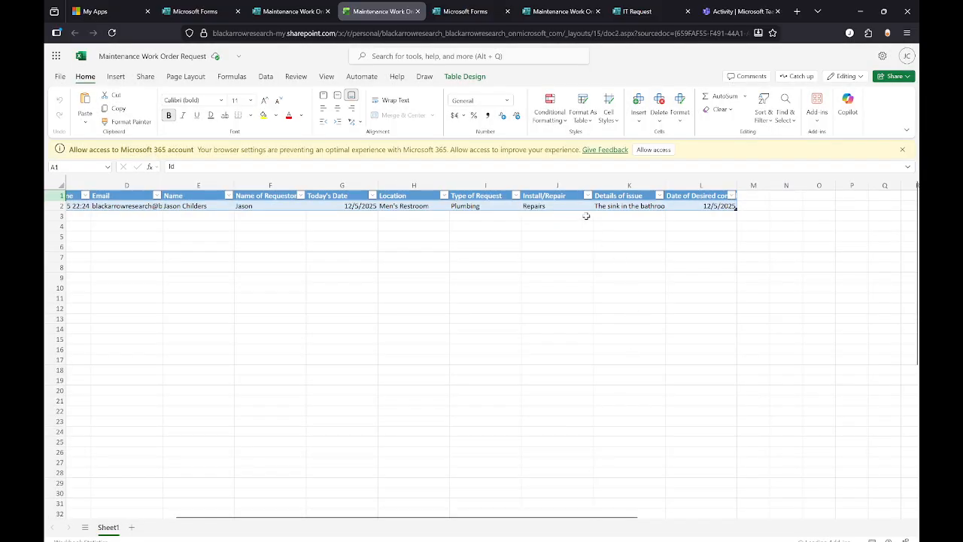
drag(521, 519, 345, 527)
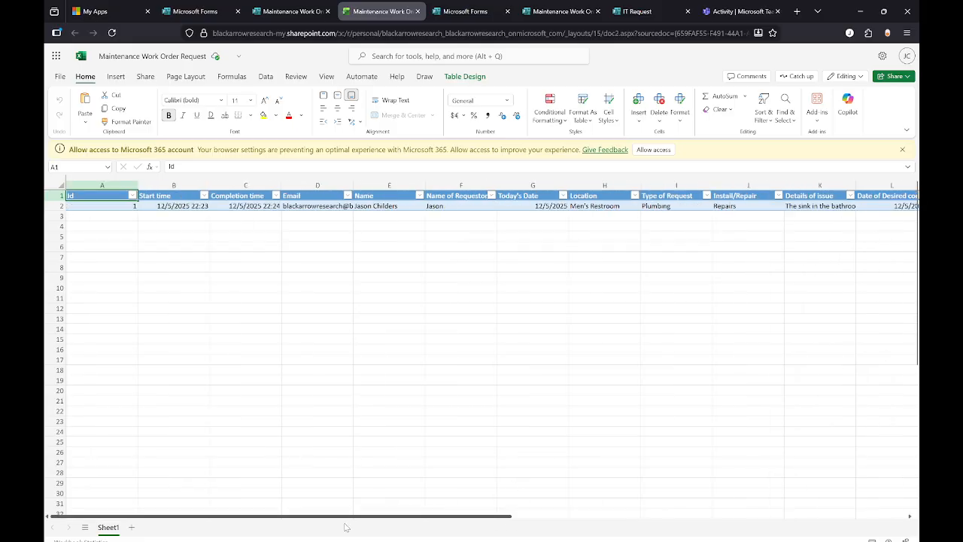
Return to the Maintenance Work Order Request responses overview in Forms, review its charts, and check the additional response management options
click(274, 15)
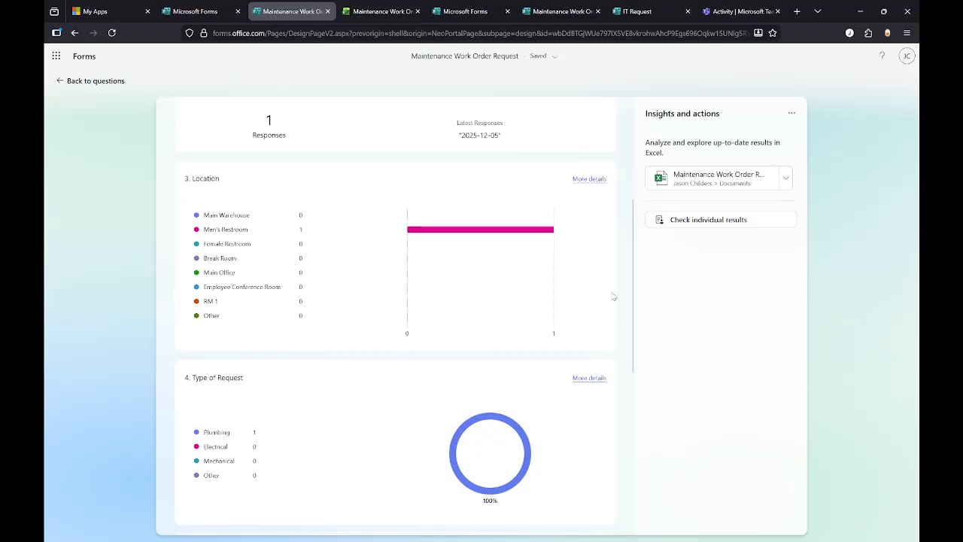
scroll(614, 297, down, 3)
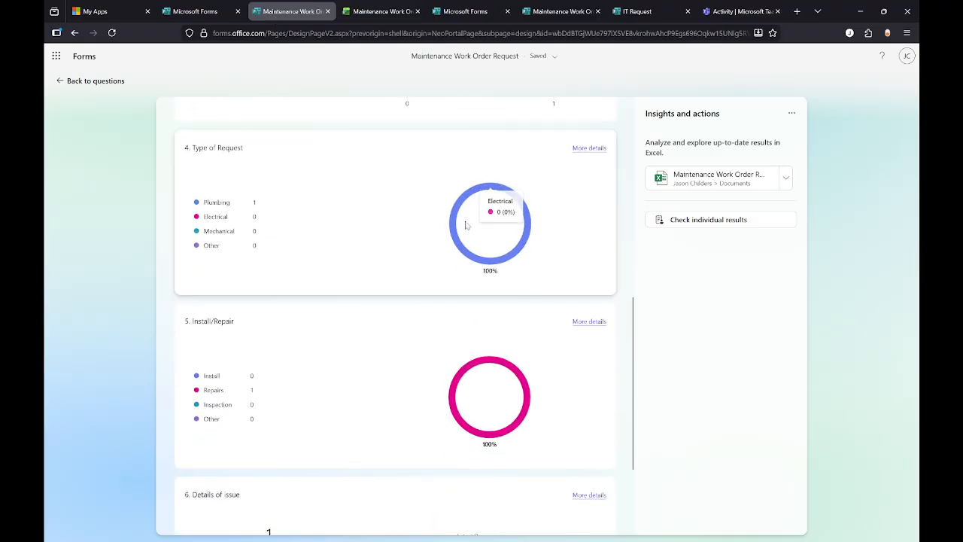
scroll(464, 338, down, 2)
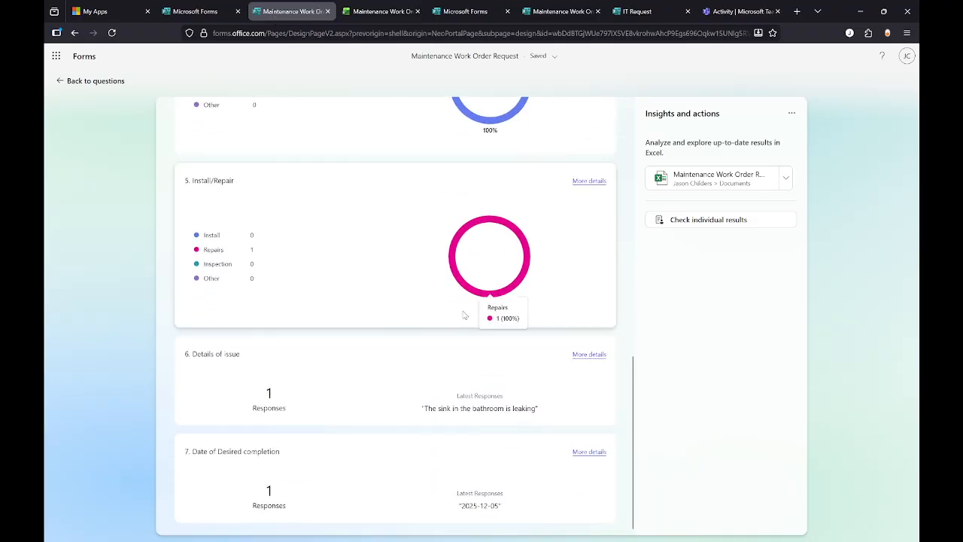
scroll(464, 315, up, 8)
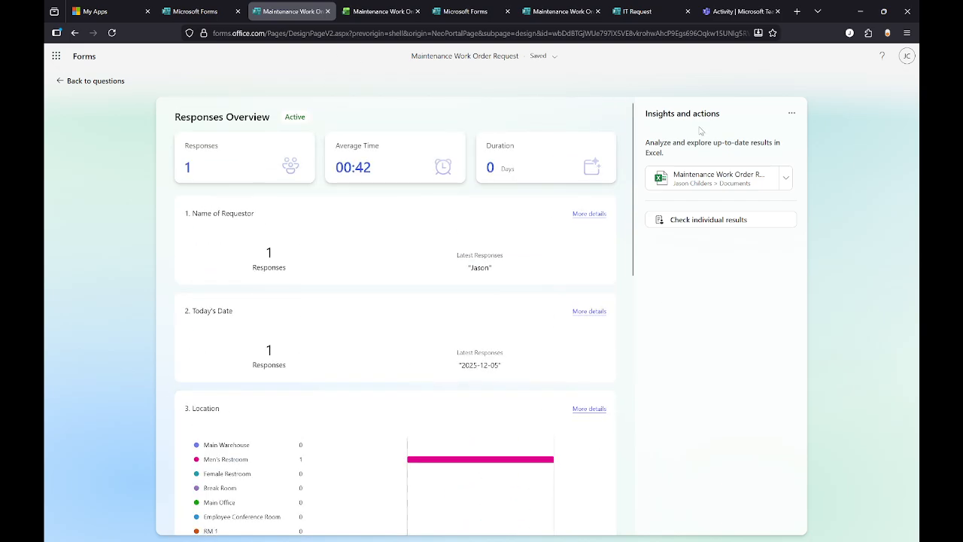
click(792, 113)
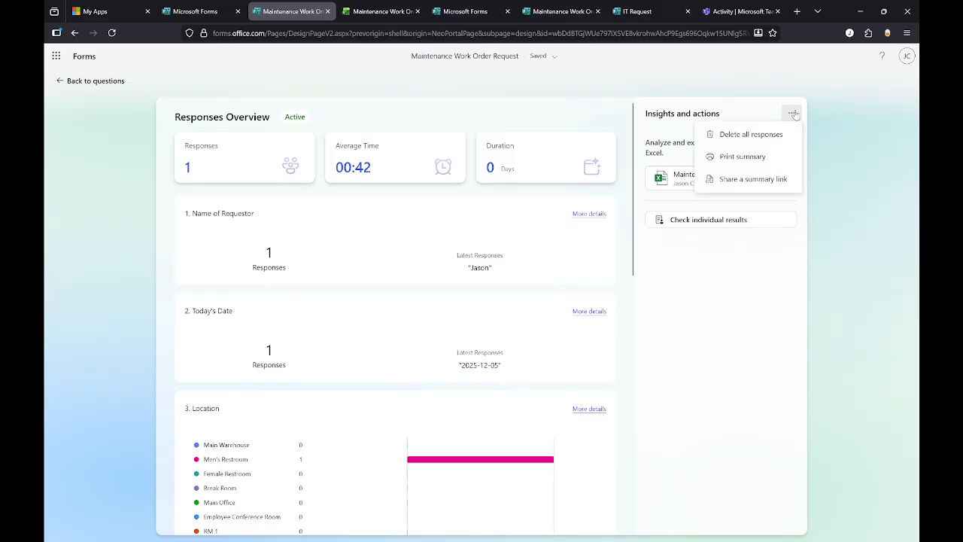
click(793, 114)
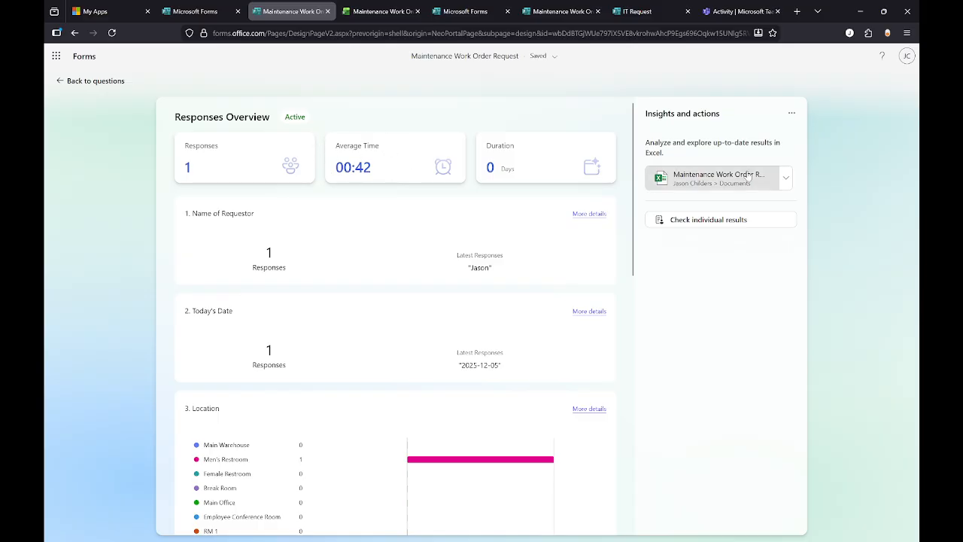
Check the individual results of the first respondent, and return to the responses overview to look through it again
click(726, 221)
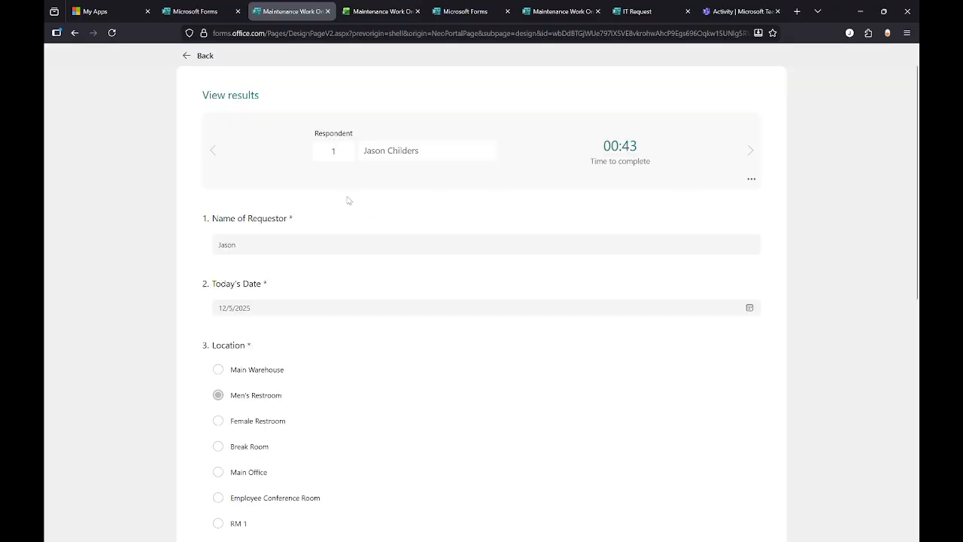
scroll(340, 213, down, 3)
scroll(382, 314, up, 3)
click(201, 59)
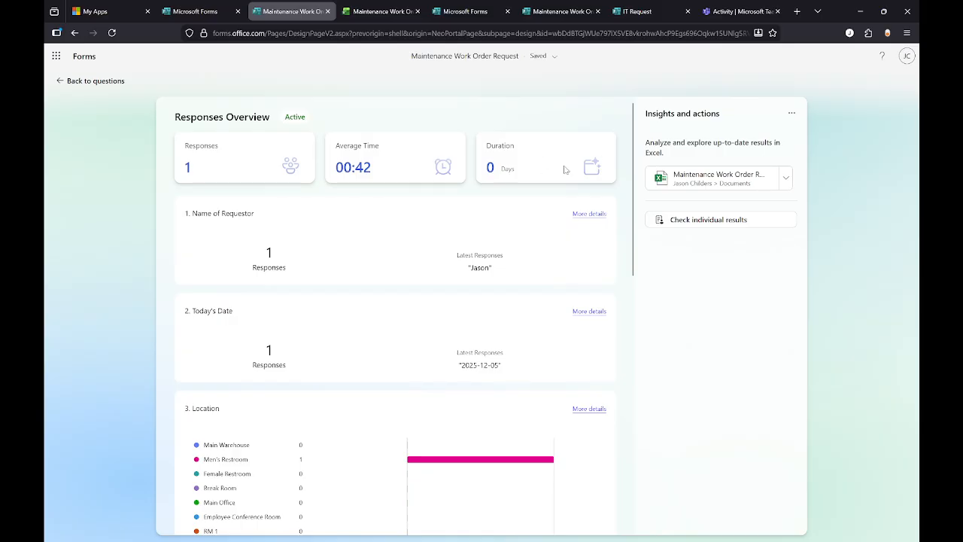
scroll(565, 169, down, 7)
scroll(565, 170, up, 7)
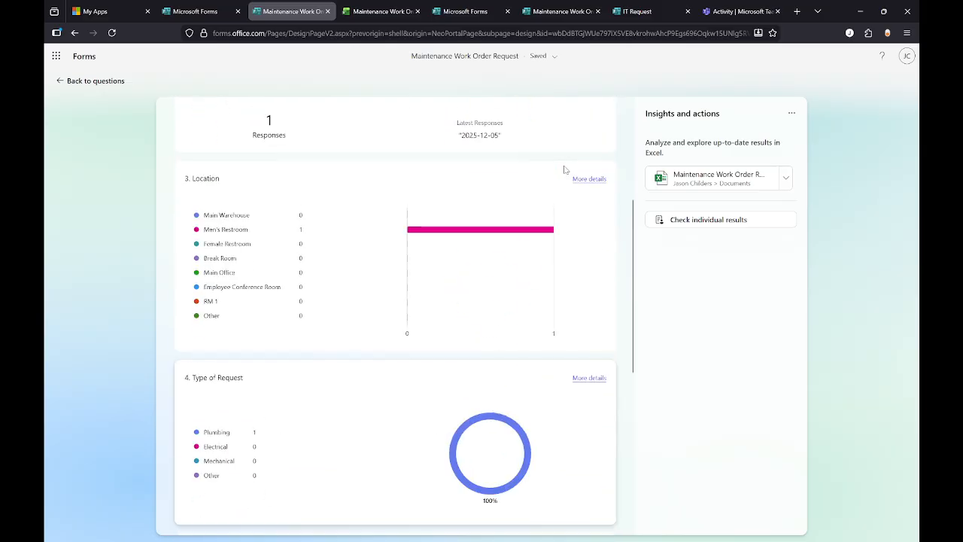
Close the Maintenance Work Order Request overview and its results workbook, and open the IT Request form to look through its questions
click(327, 12)
click(327, 11)
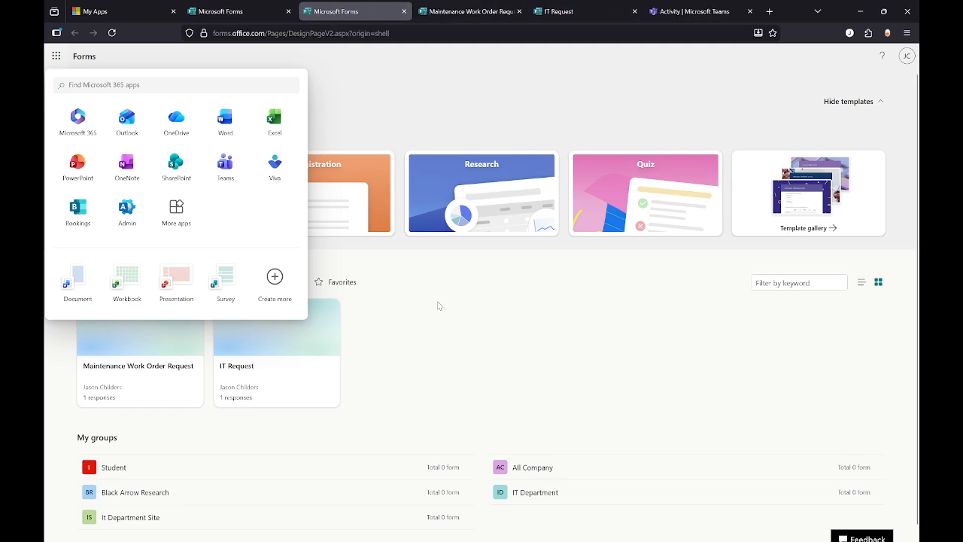
click(443, 310)
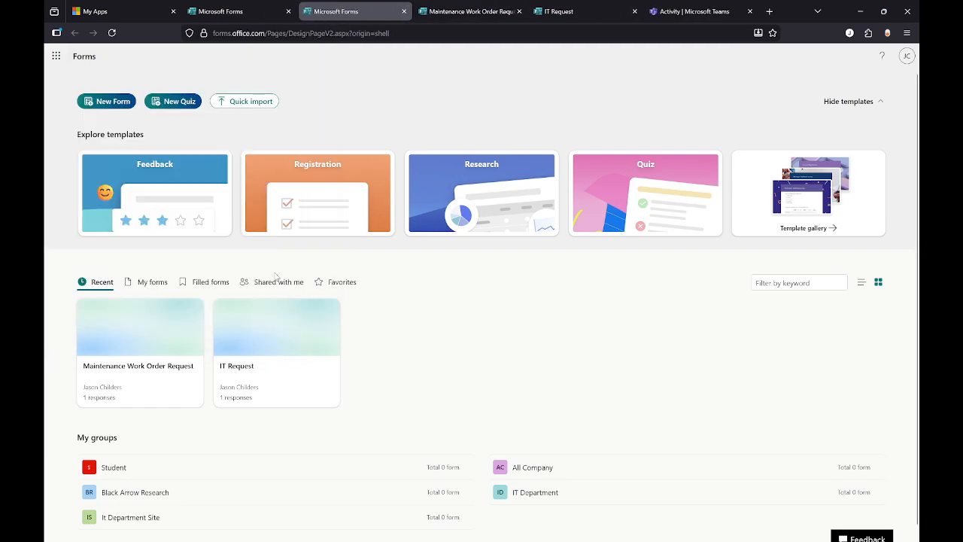
click(270, 384)
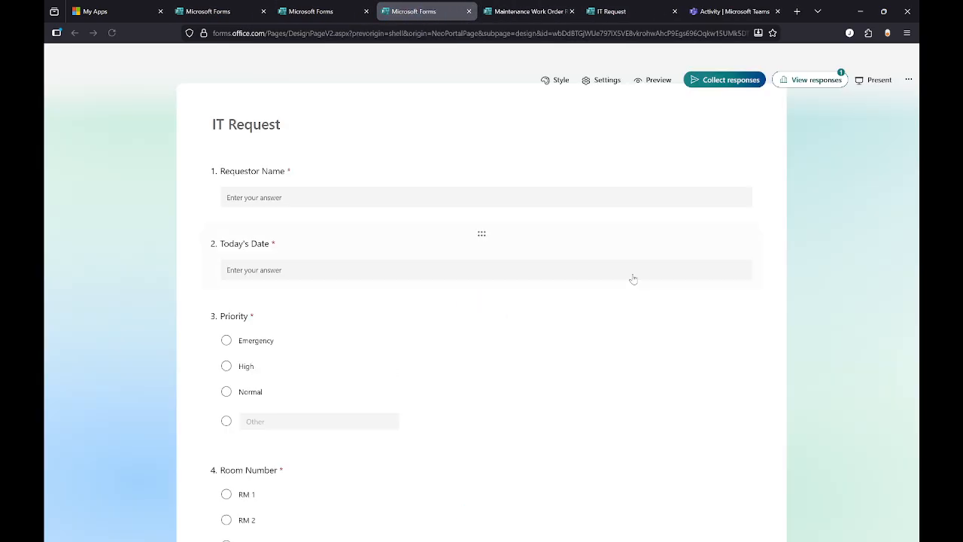
scroll(541, 216, down, 10)
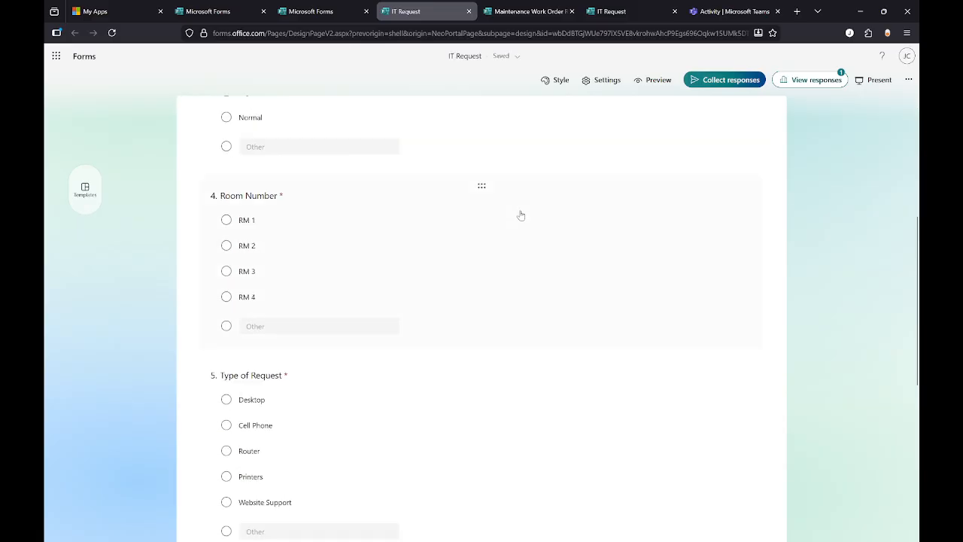
scroll(643, 419, up, 10)
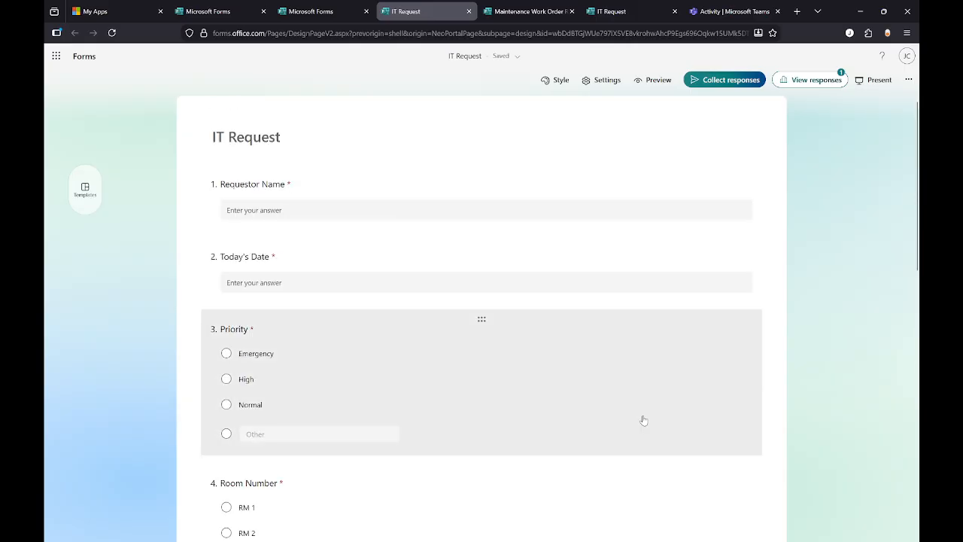